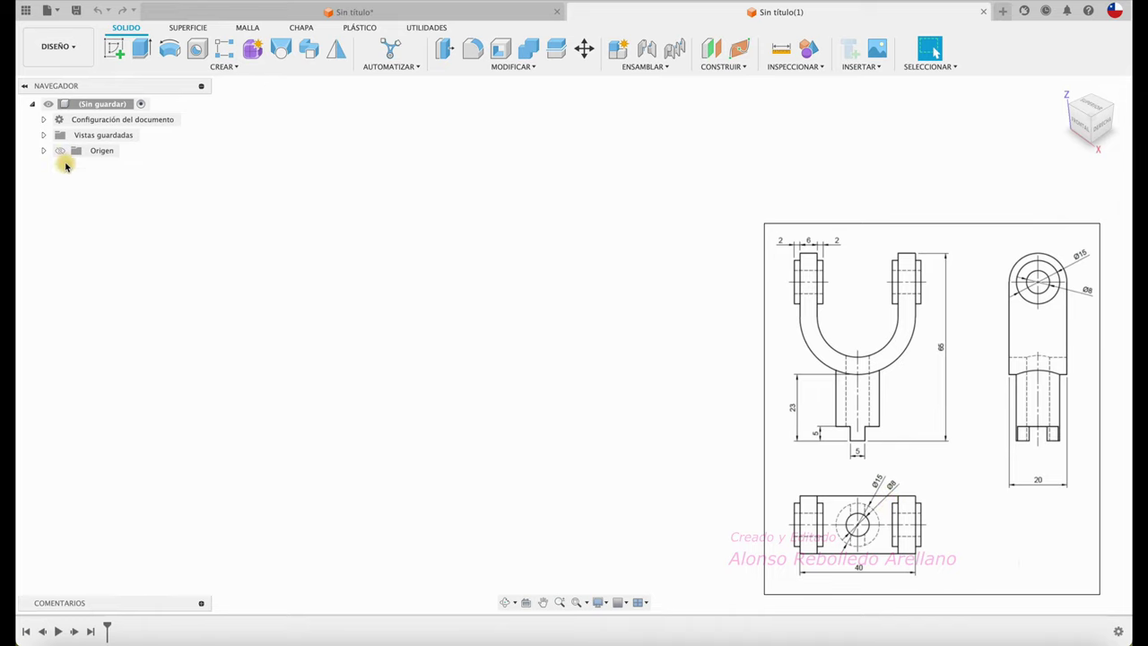
Turn on visibility of the Origin folder in the Browser to show its planes and axes.
{"action": "left_click", "coordinate": [60, 150]}
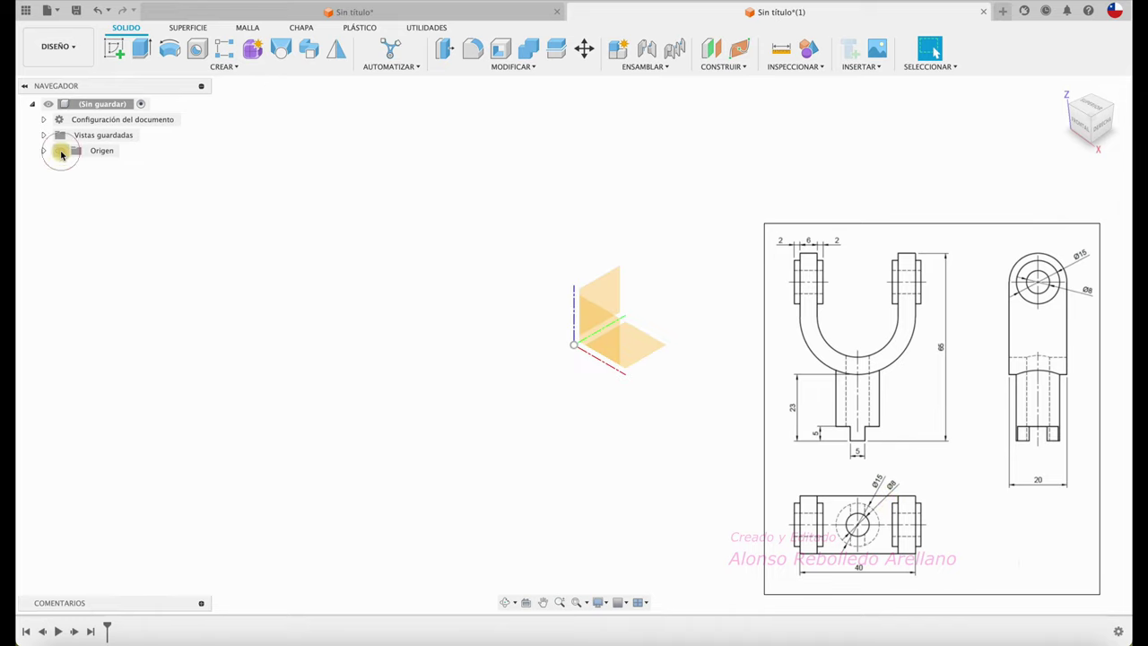
Start a sketch on the front XZ plane and draw a vertical line up from the origin.
{"action": "left_click", "coordinate": [114, 49]}
{"action": "left_click", "coordinate": [621, 338]}
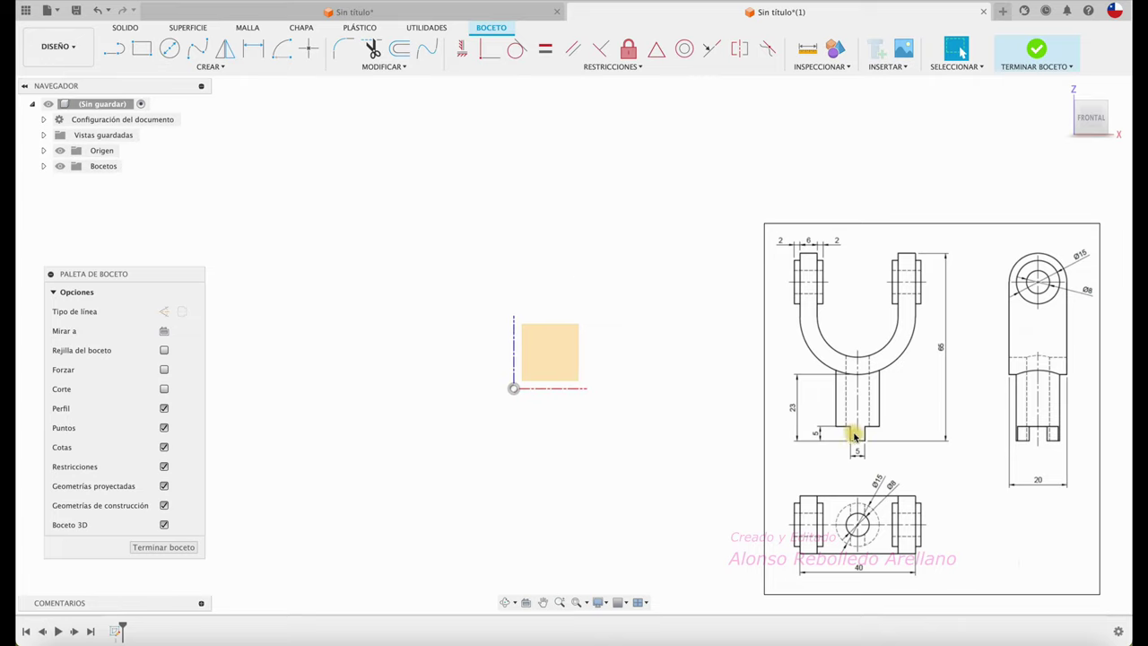
{"action": "left_click", "coordinate": [114, 49]}
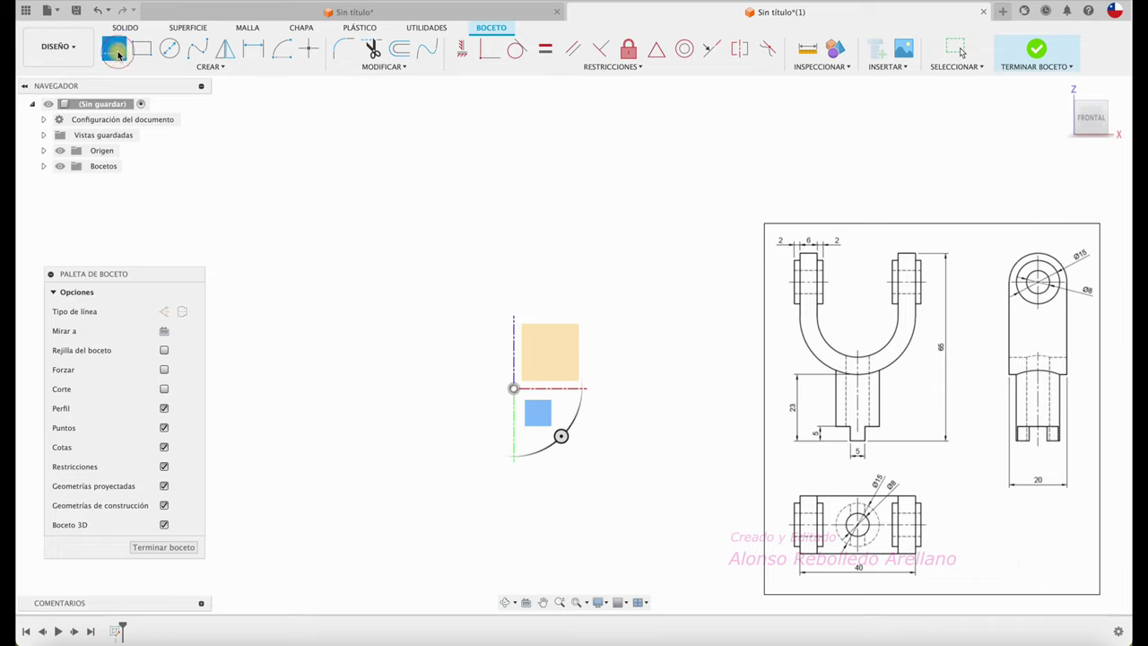
{"action": "left_click", "coordinate": [514, 388]}
{"action": "left_click", "coordinate": [514, 146]}
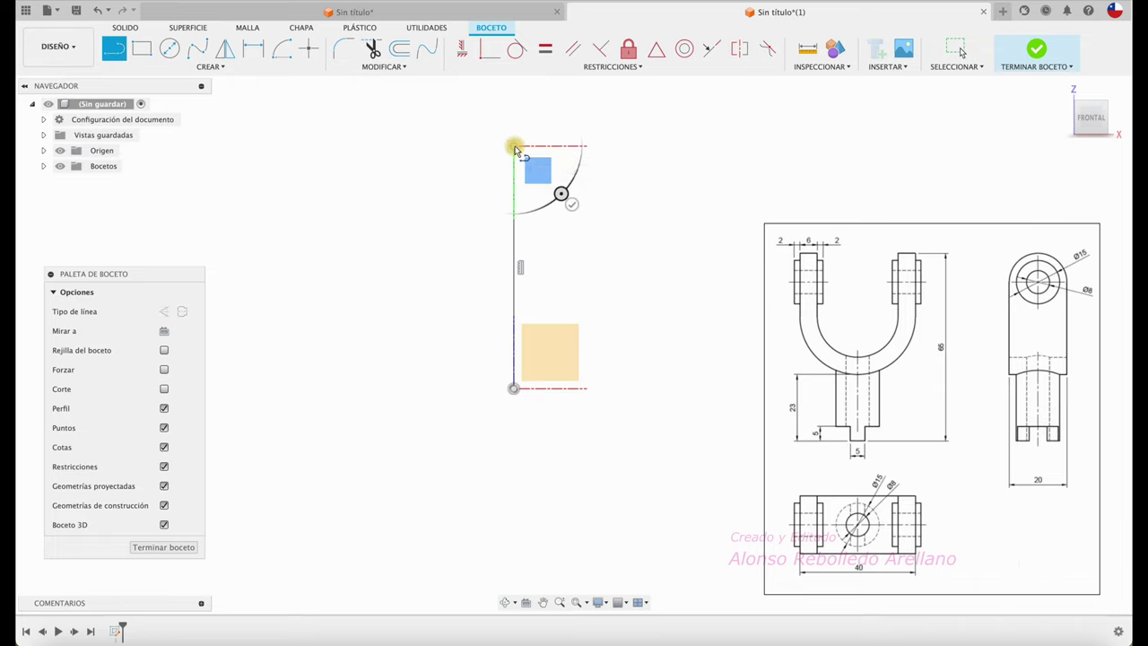
{"action": "key", "text": "Escape"}
Dimension the vertical line to 65 mm and convert it to a construction line.
{"action": "key", "text": "d"}
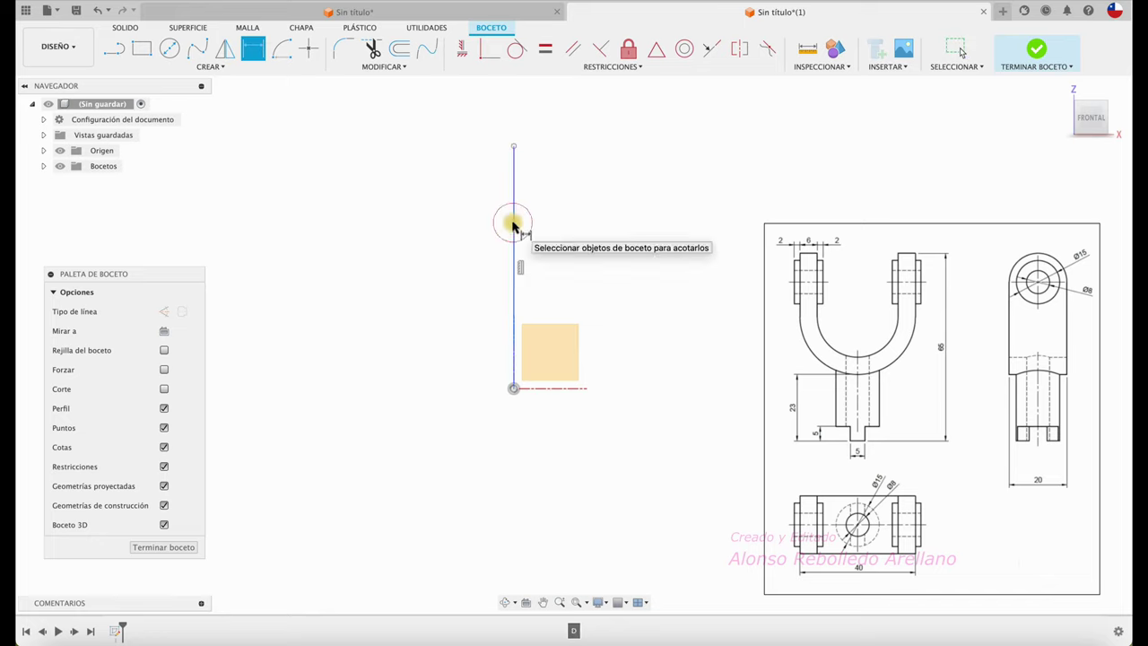
{"action": "left_click", "coordinate": [513, 224]}
{"action": "left_click", "coordinate": [426, 260]}
{"action": "type", "text": "65"}
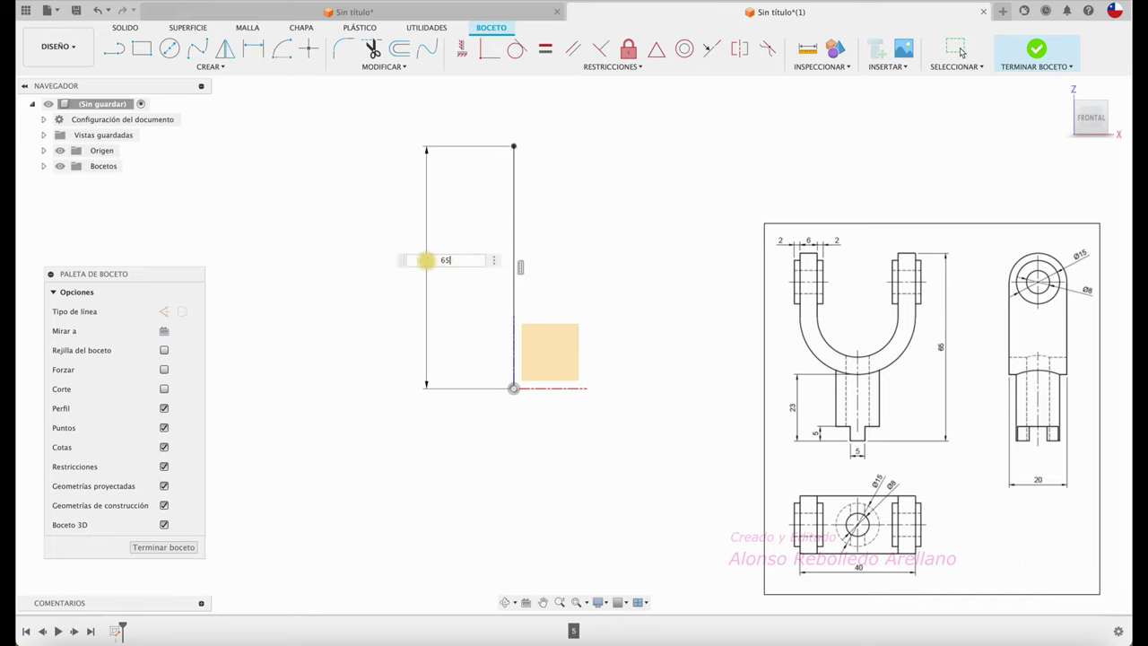
{"action": "key", "text": "Return"}
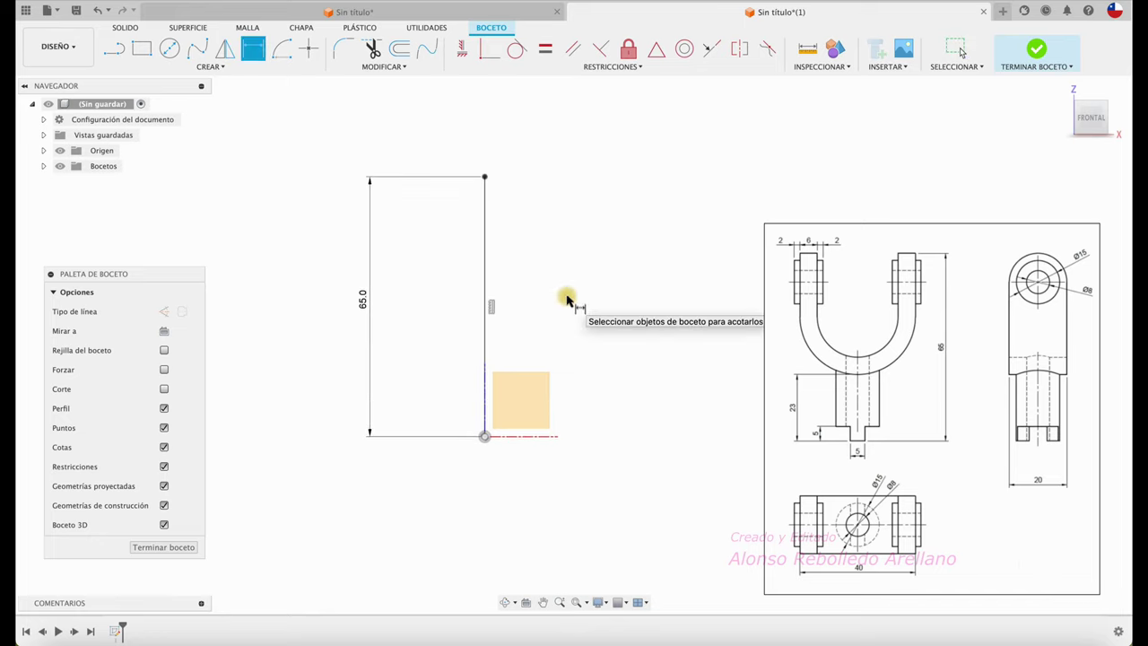
{"action": "key", "text": "Escape"}
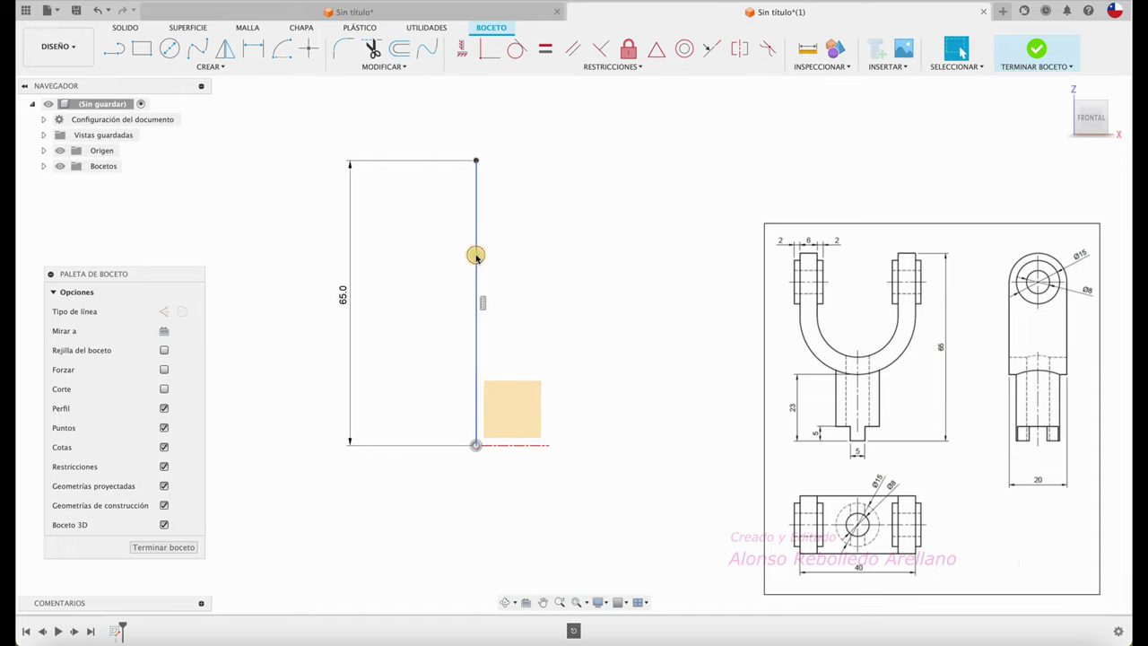
{"action": "left_click", "coordinate": [475, 256]}
{"action": "left_click", "coordinate": [182, 311]}
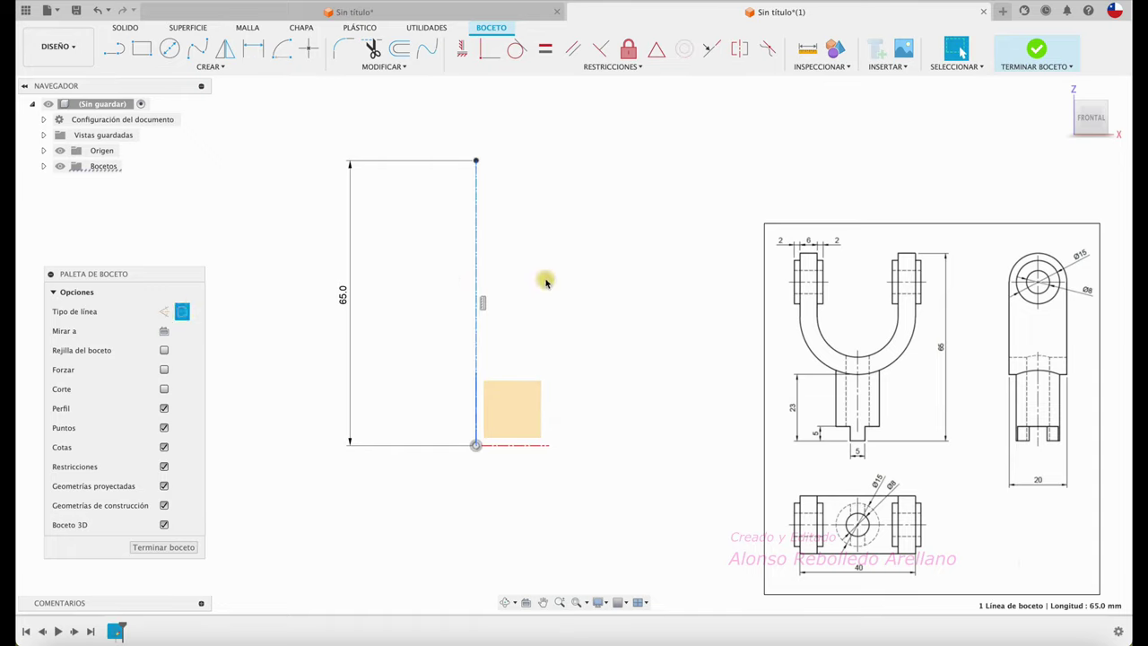
{"action": "key", "text": "Escape"}
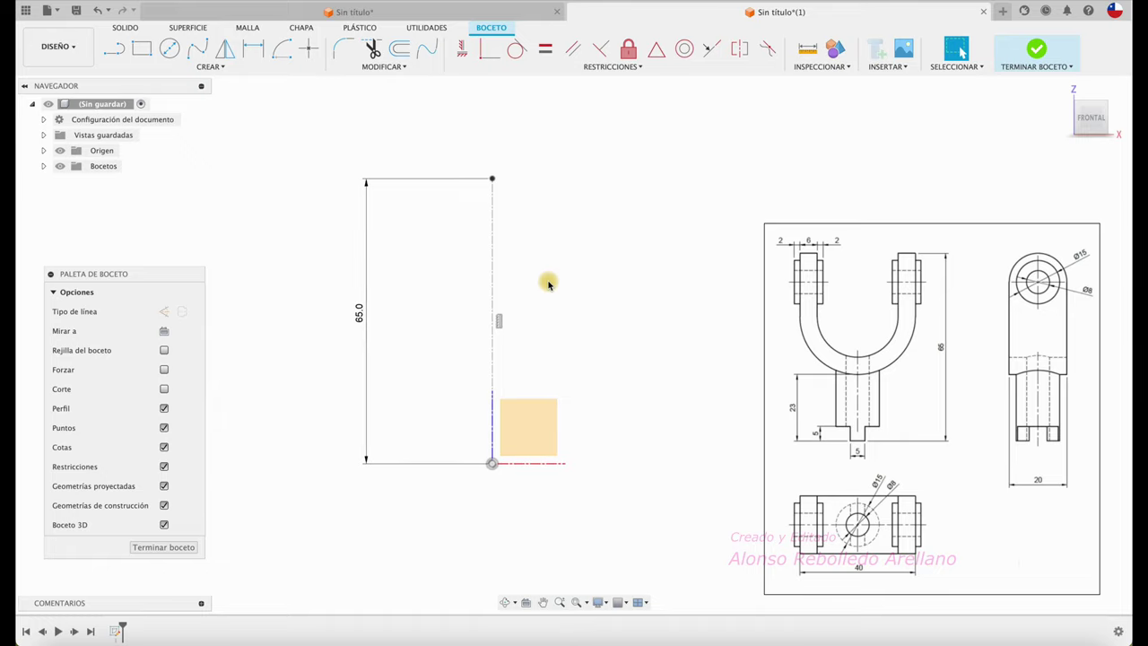
Draw a short vertical line up from the origin and dimension its height to 23 mm.
{"action": "left_click", "coordinate": [119, 51]}
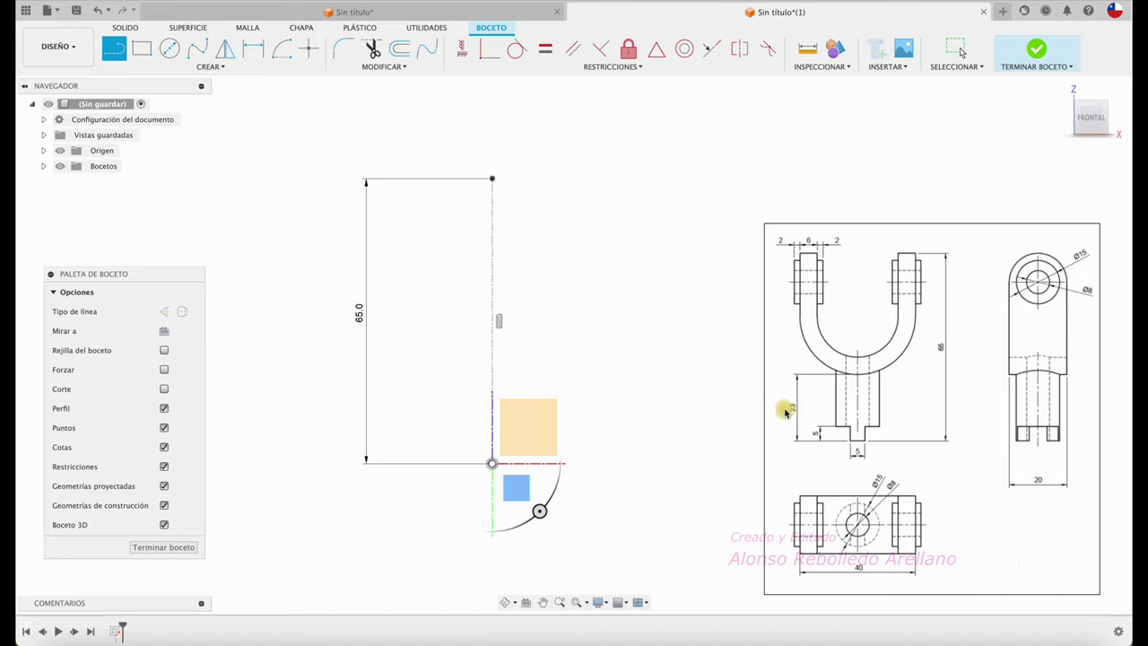
{"action": "left_click", "coordinate": [492, 464]}
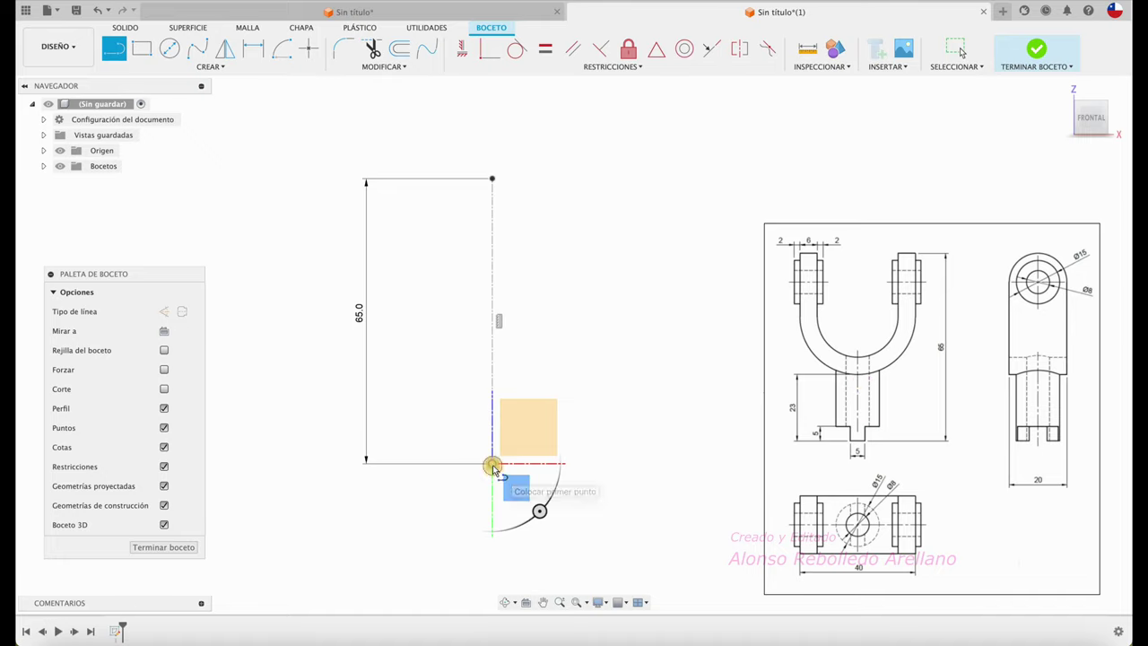
{"action": "left_click", "coordinate": [494, 333]}
{"action": "key", "text": "Escape"}
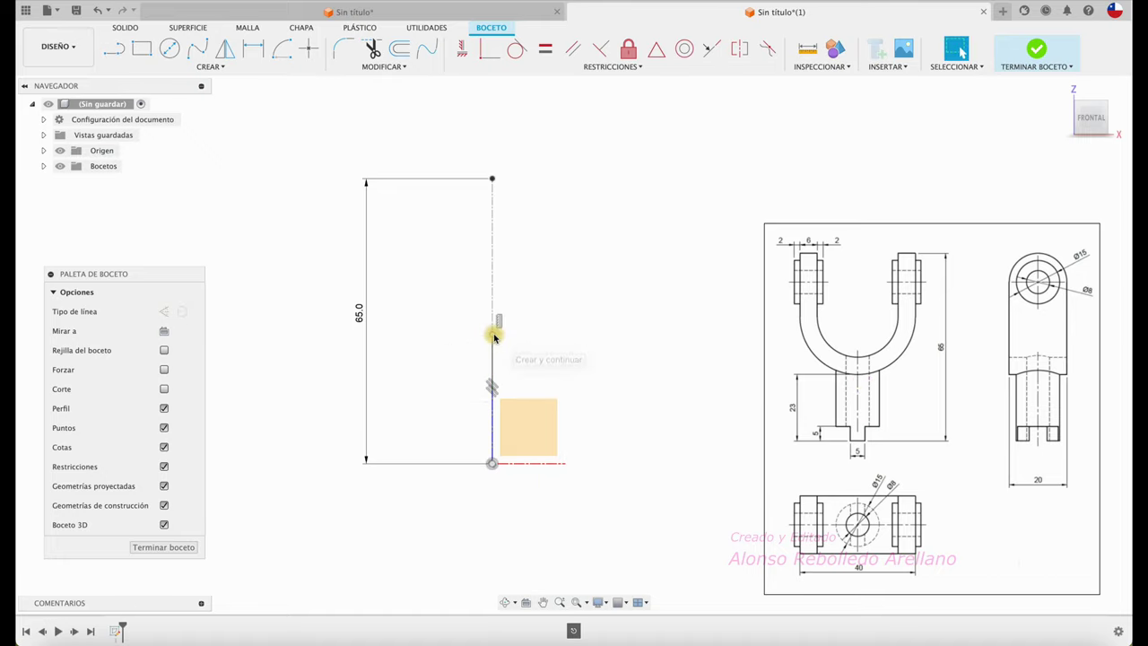
{"action": "key", "text": "d"}
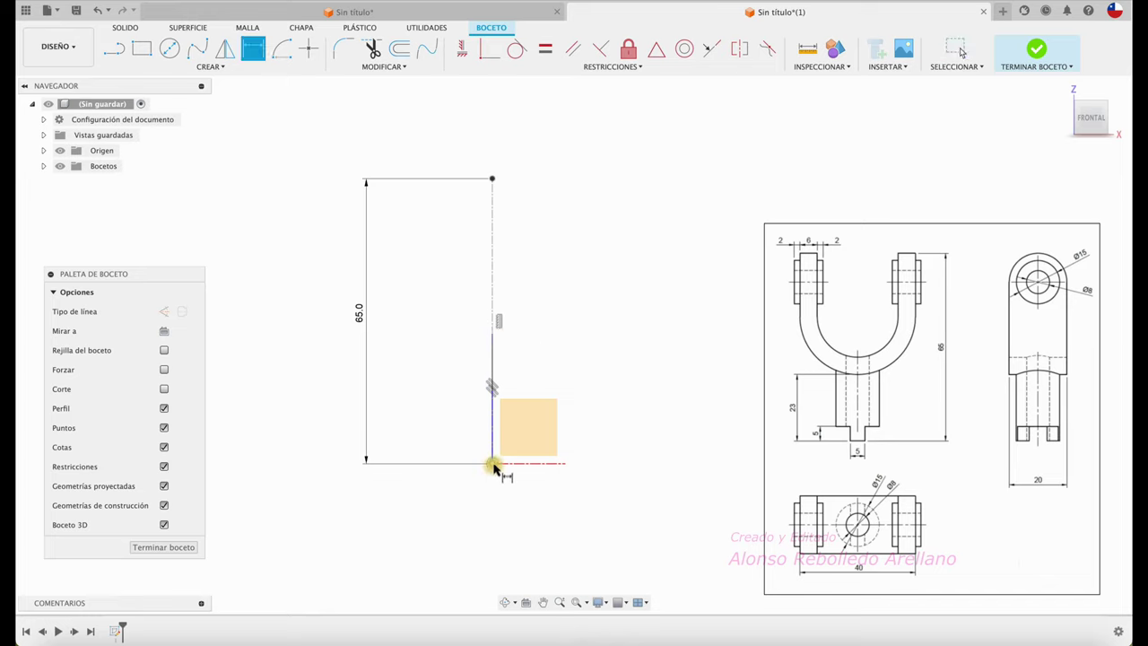
{"action": "left_click", "coordinate": [492, 464]}
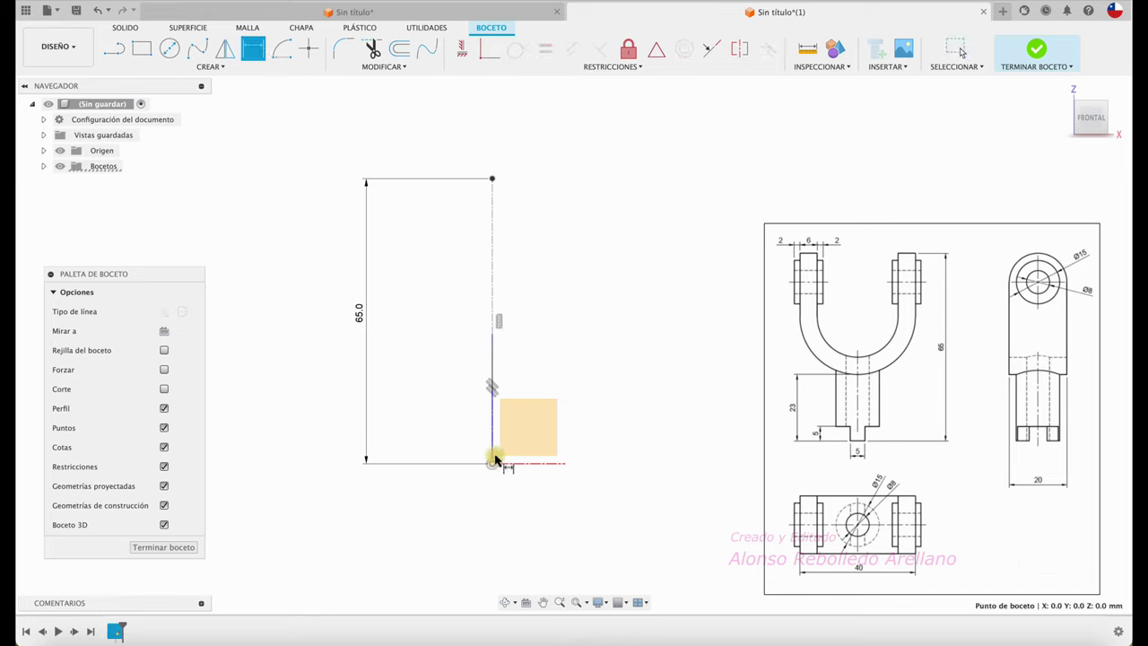
{"action": "left_click", "coordinate": [492, 334]}
{"action": "left_click", "coordinate": [630, 398]}
{"action": "type", "text": "23"}
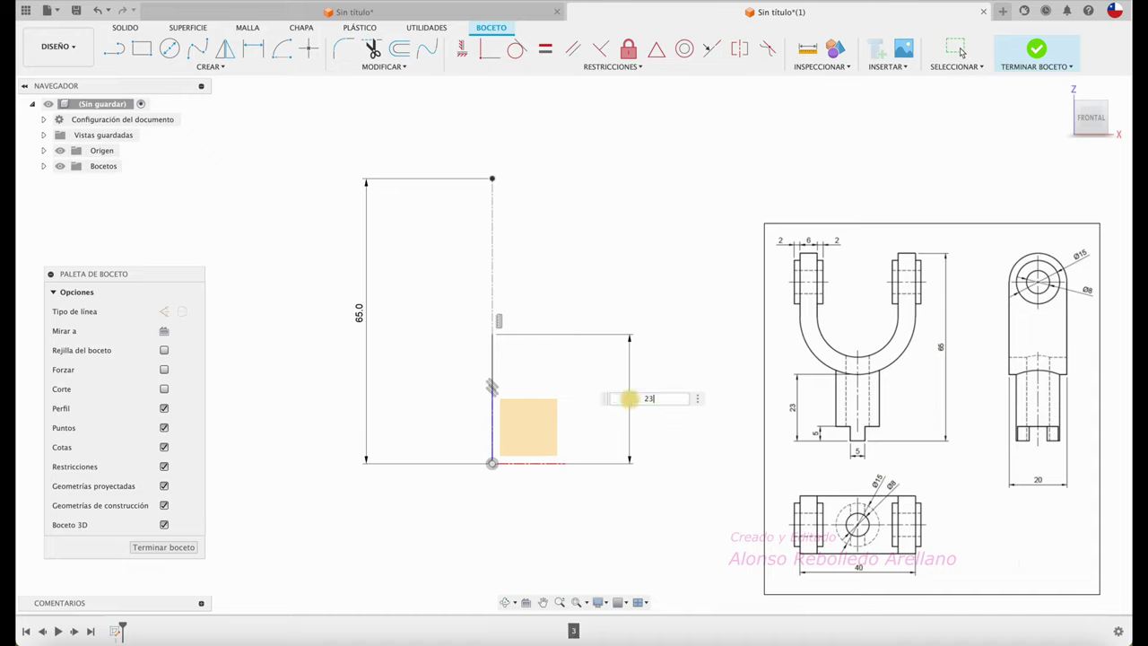
{"action": "key", "text": "Return"}
{"action": "key", "text": "Escape"}
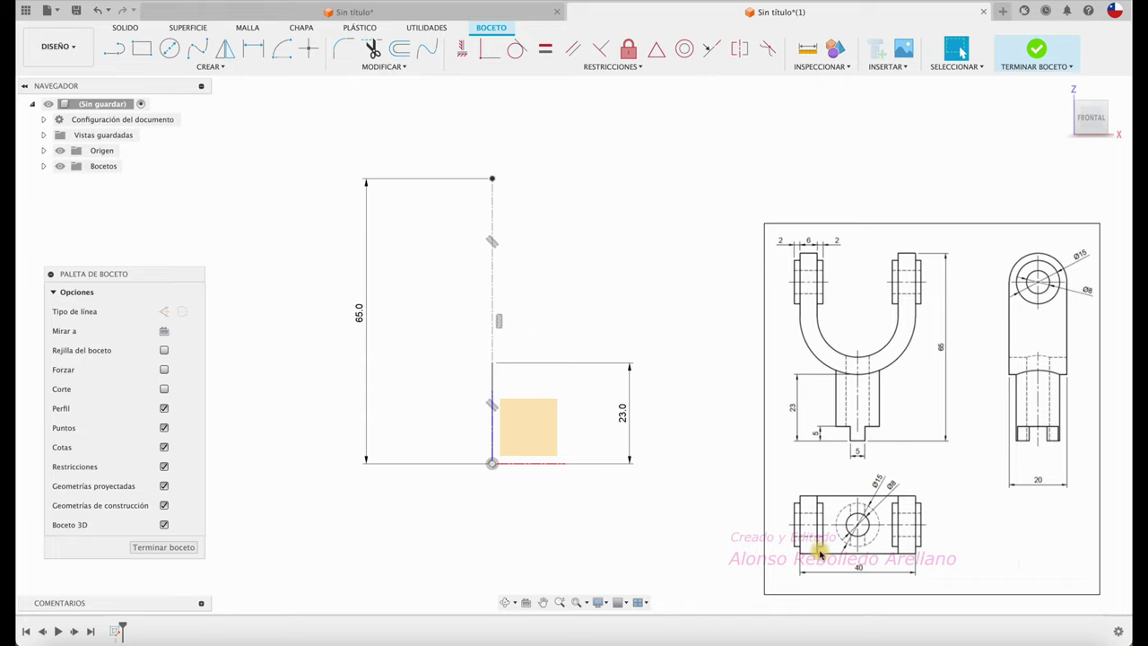
Draw the bottom and left edges from the 23 mm point, dimensioning the bottom edge 20 mm.
{"action": "left_click", "coordinate": [114, 48]}
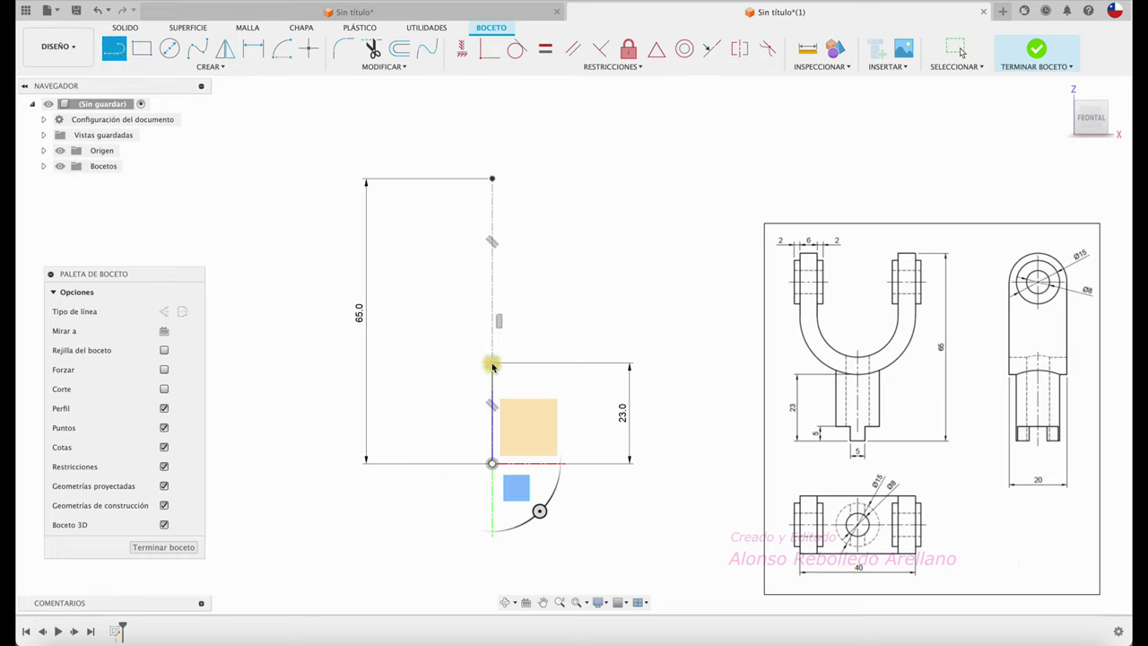
{"action": "left_click_drag", "start_coordinate": [492, 365], "coordinate": [403, 365]}
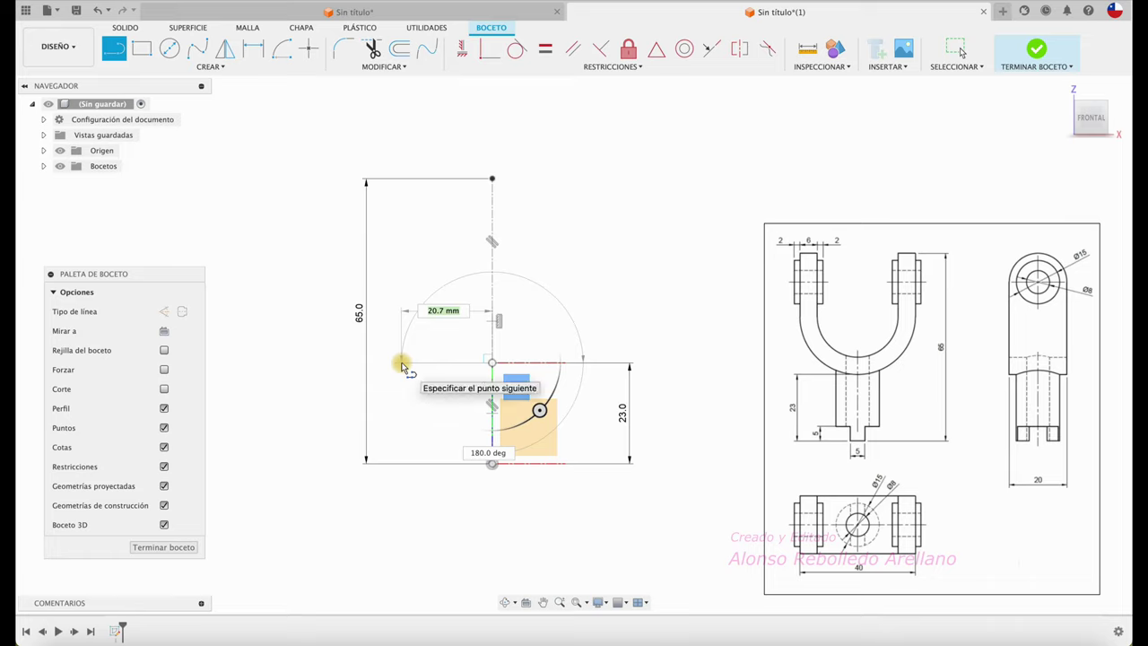
{"action": "left_click_drag", "start_coordinate": [403, 365], "coordinate": [401, 363]}
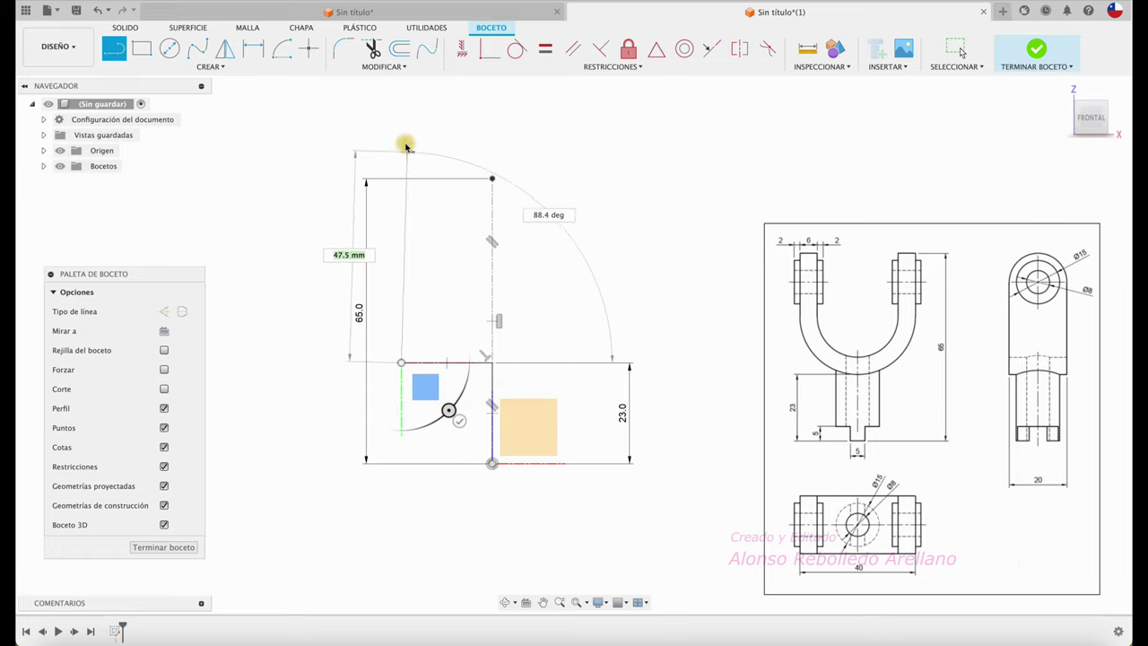
{"action": "left_click", "coordinate": [401, 142]}
{"action": "key", "text": "Escape"}
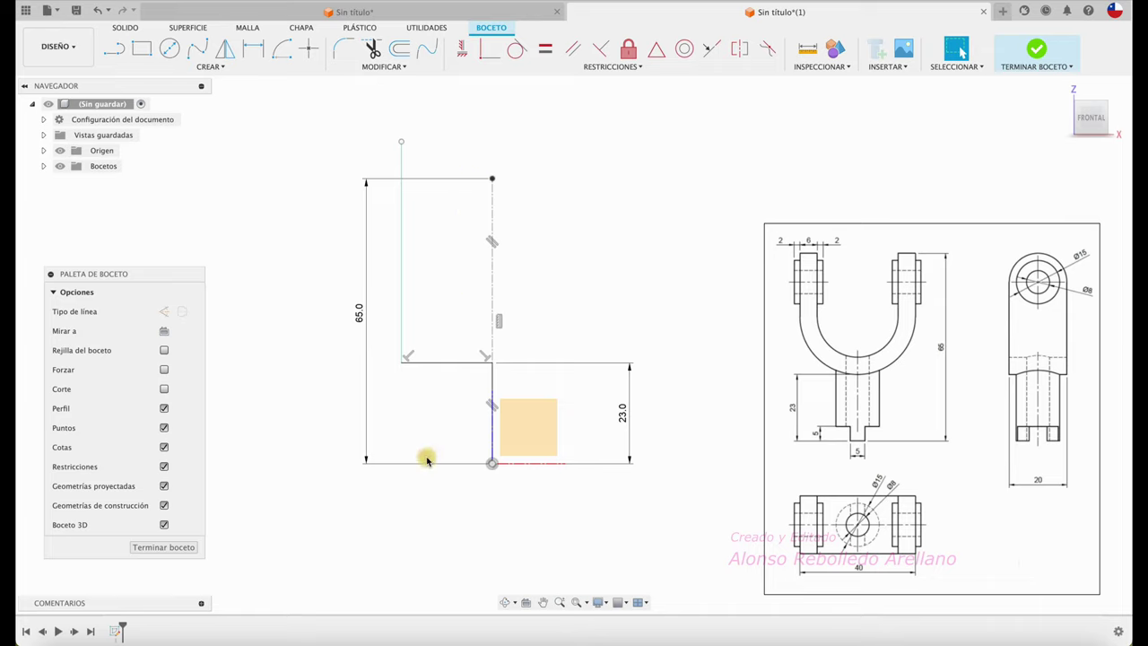
{"action": "key", "text": "d"}
{"action": "left_click", "coordinate": [460, 370]}
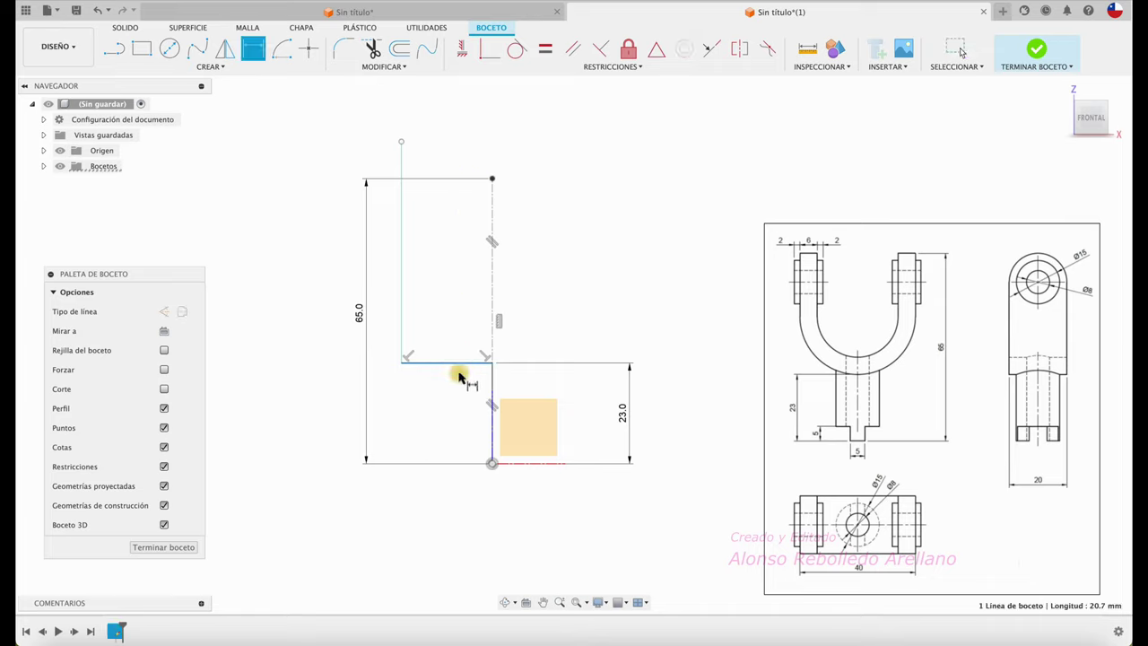
{"action": "left_click", "coordinate": [451, 419]}
{"action": "type", "text": "20"}
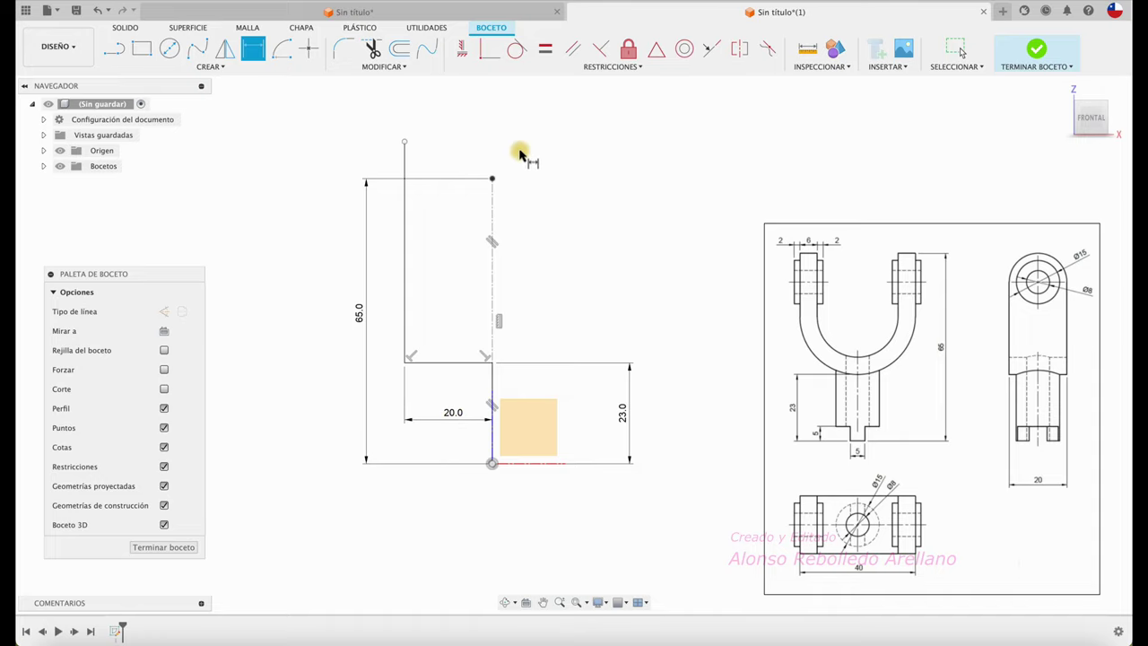
{"action": "type", "text": "l"}
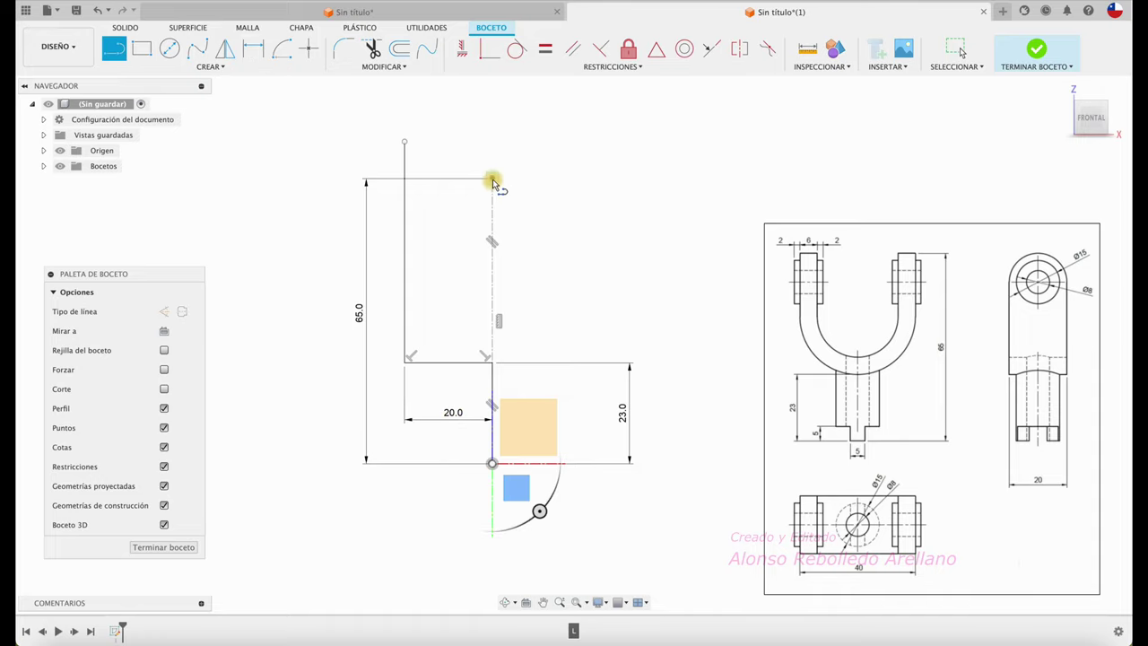
Draw the top edge from the construction line's top and trim the overhanging segments.
{"action": "left_click", "coordinate": [492, 182]}
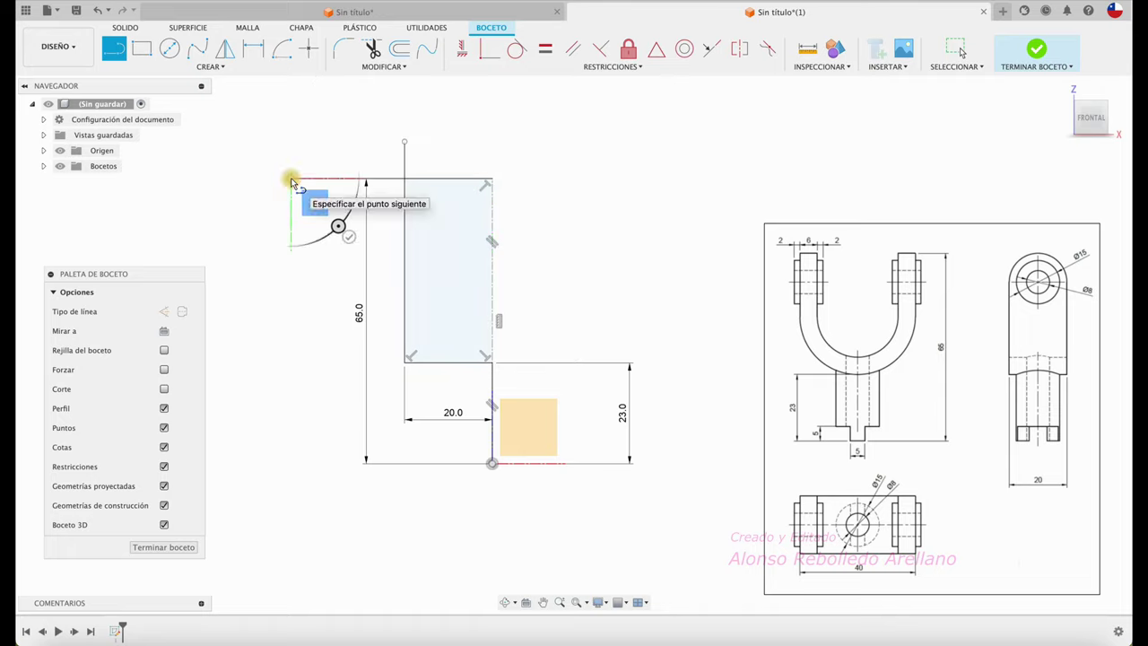
{"action": "left_click", "coordinate": [292, 180]}
{"action": "key", "text": "t"}
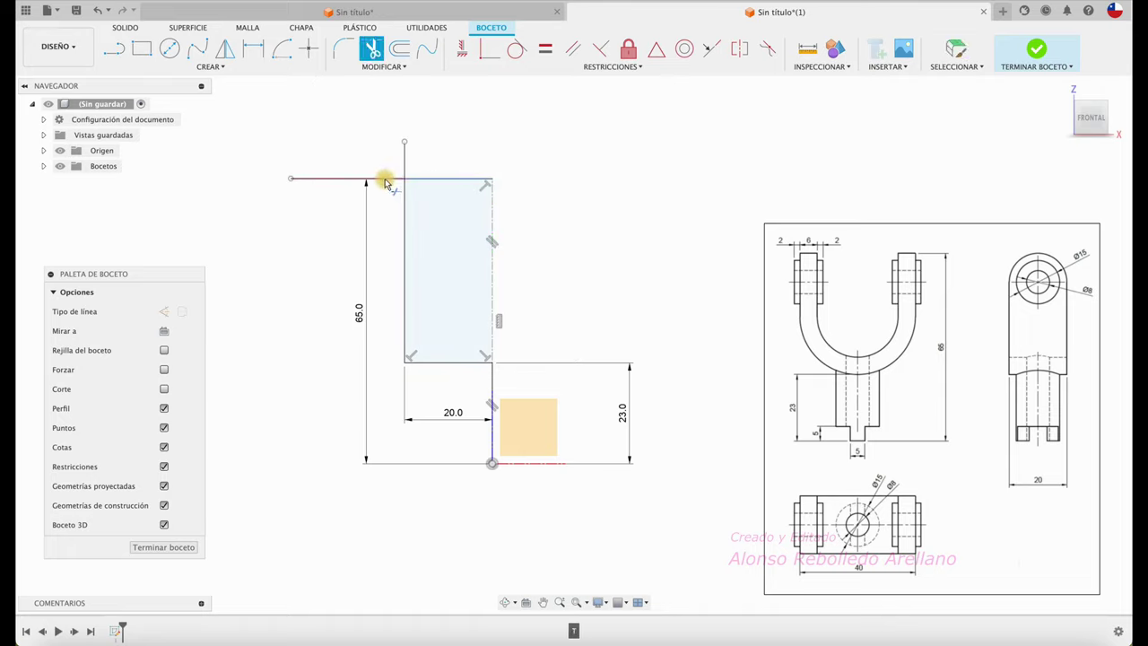
{"action": "left_click", "coordinate": [383, 185]}
{"action": "left_click", "coordinate": [404, 151]}
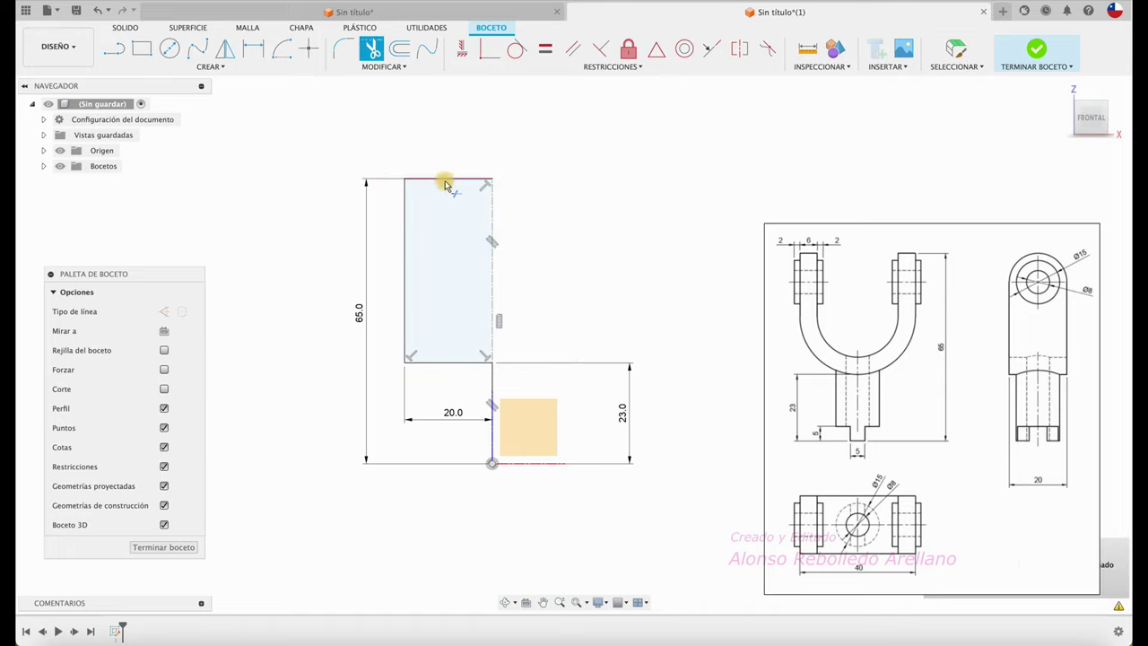
{"action": "left_click", "coordinate": [480, 188]}
{"action": "key", "text": "Escape"}
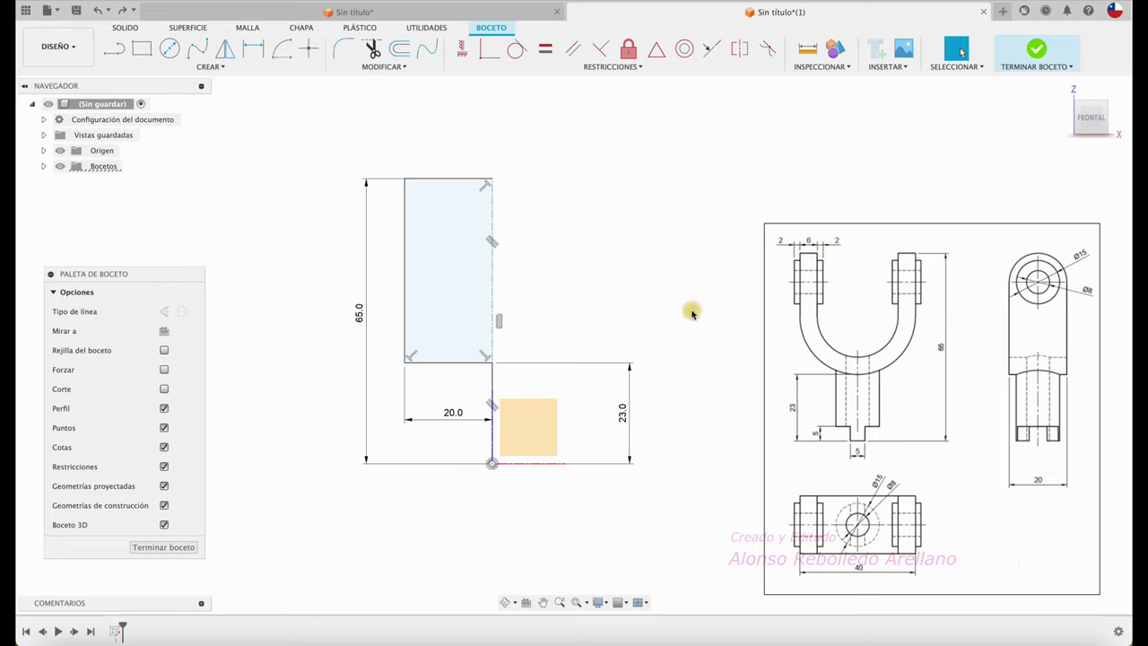
Cancel a first offset attempt and select, then clear, the lines near the origin.
{"action": "left_click", "coordinate": [400, 48]}
{"action": "left_click", "coordinate": [407, 238]}
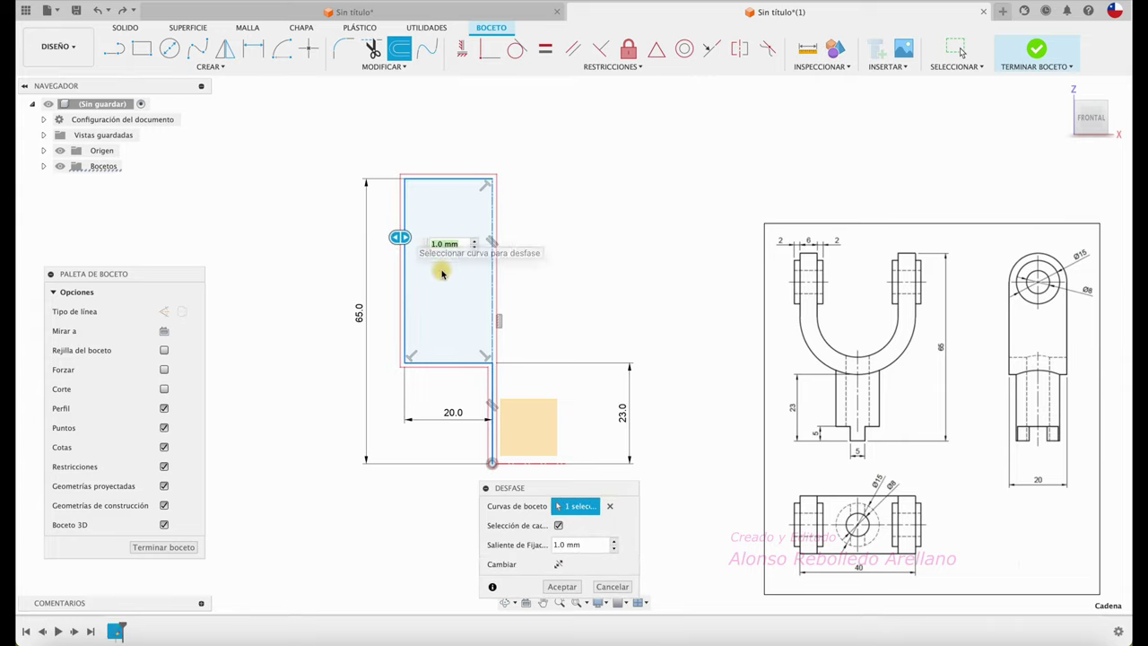
{"action": "key", "text": "Escape"}
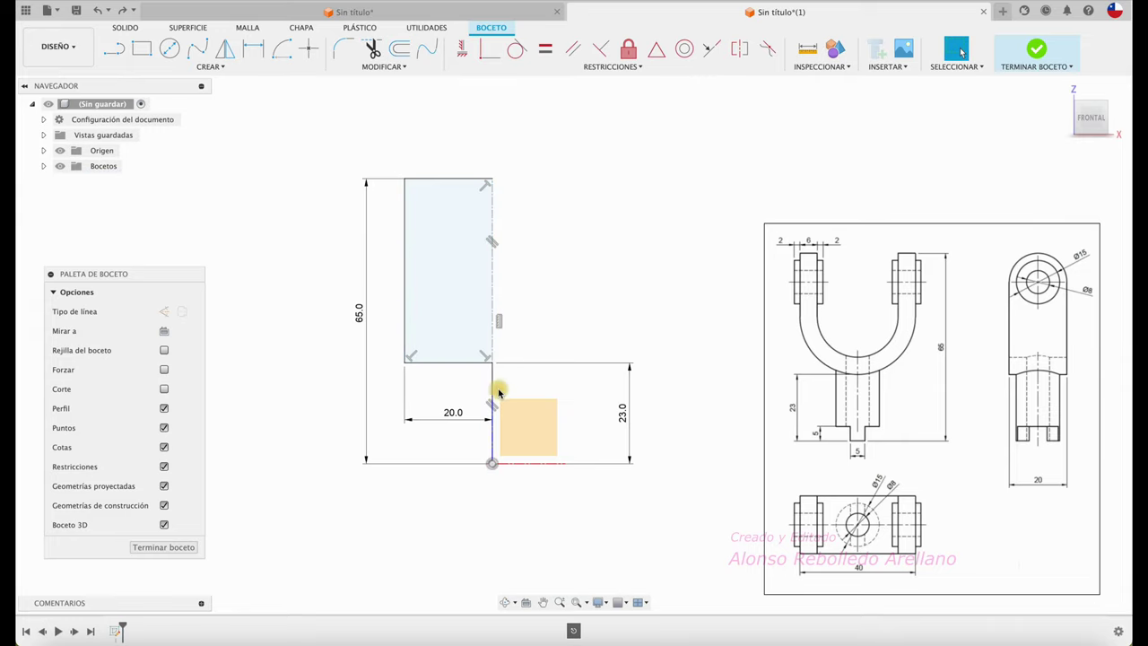
{"action": "left_click", "coordinate": [492, 390]}
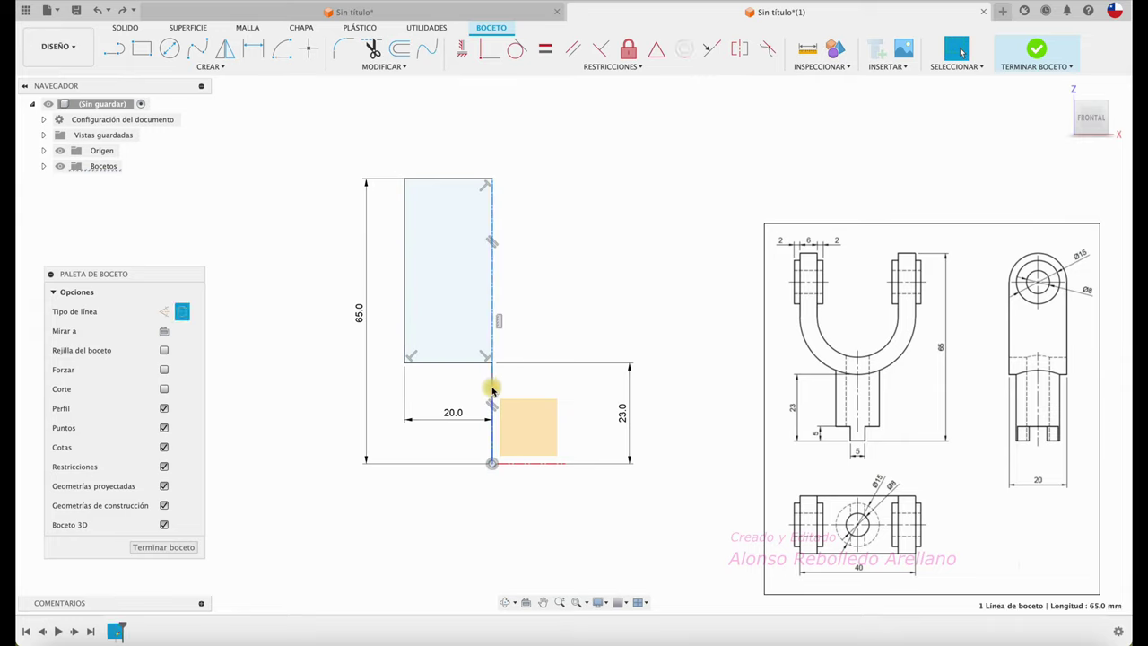
{"action": "left_click", "coordinate": [475, 387]}
{"action": "left_click_drag", "start_coordinate": [476, 495], "coordinate": [511, 354]}
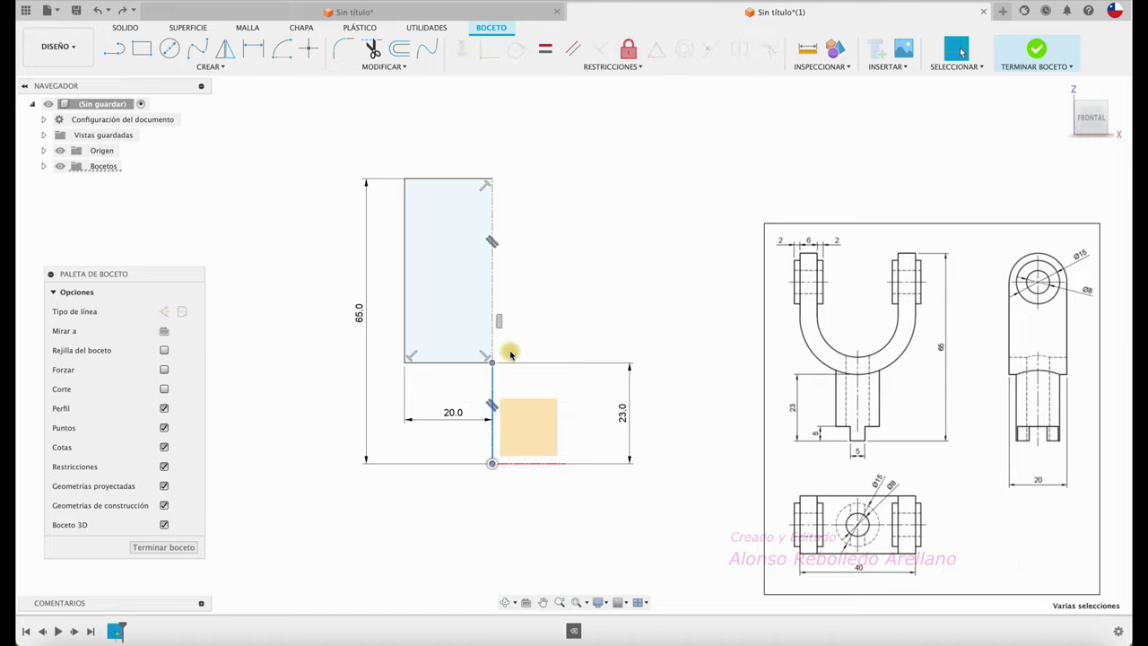
{"action": "left_click", "coordinate": [441, 386]}
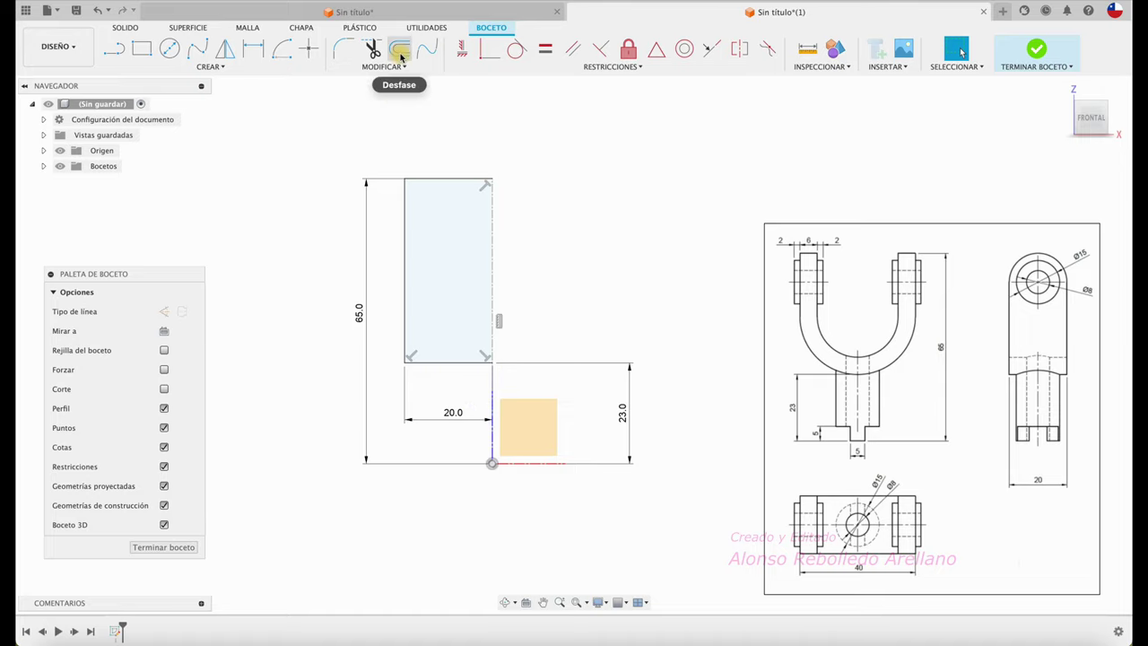
Offset the rectangle outline 6 mm inward.
{"action": "left_click", "coordinate": [401, 57]}
{"action": "left_click", "coordinate": [436, 364]}
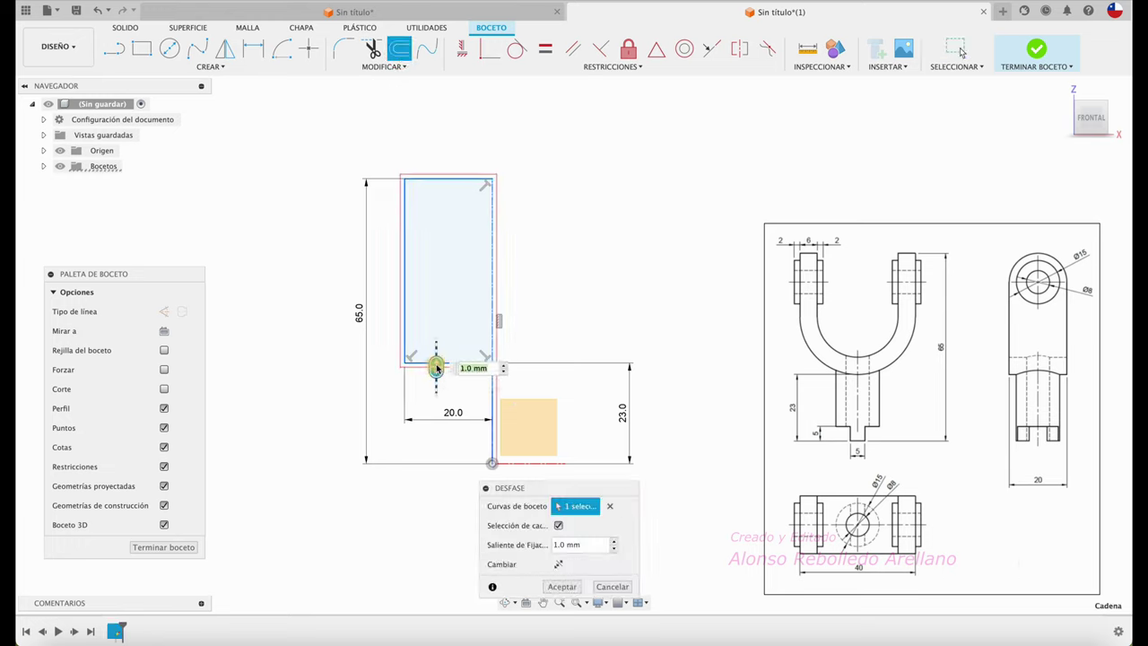
{"action": "left_click_drag", "start_coordinate": [436, 368], "coordinate": [442, 347]}
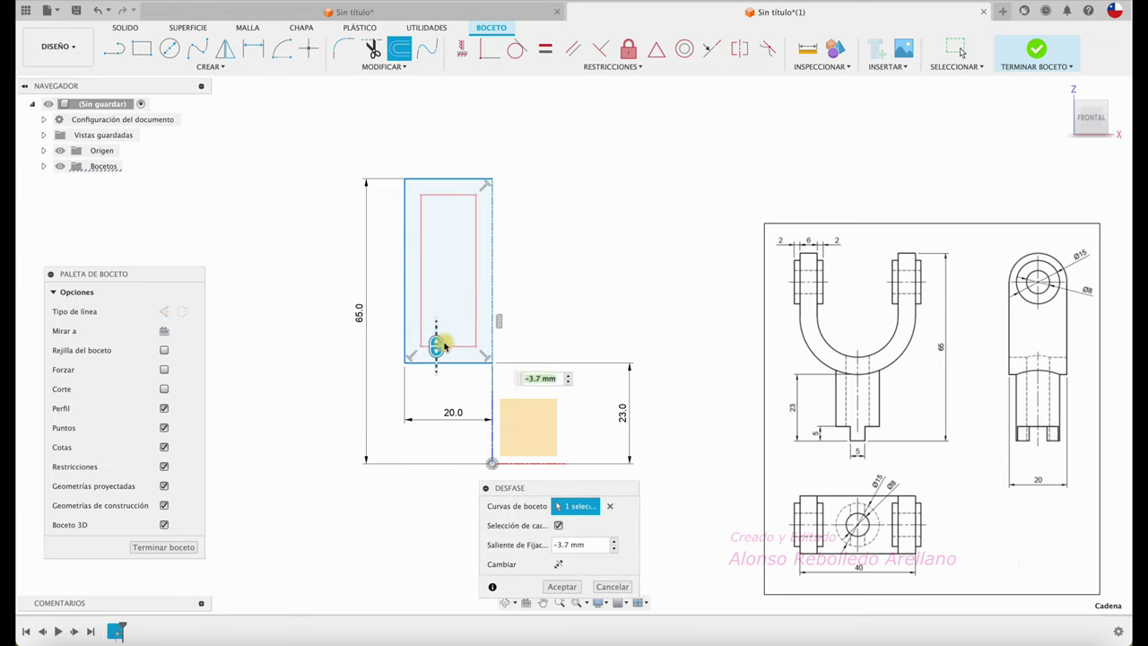
{"action": "left_click", "coordinate": [569, 544]}
{"action": "type", "text": "-6"}
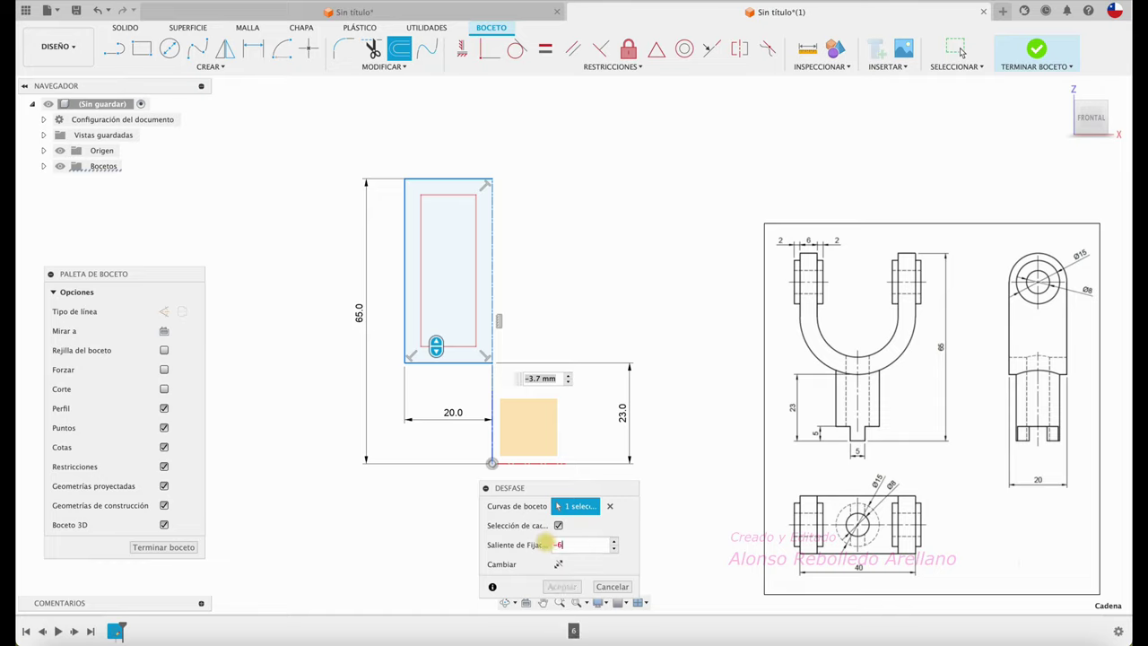
{"action": "key", "text": "Return"}
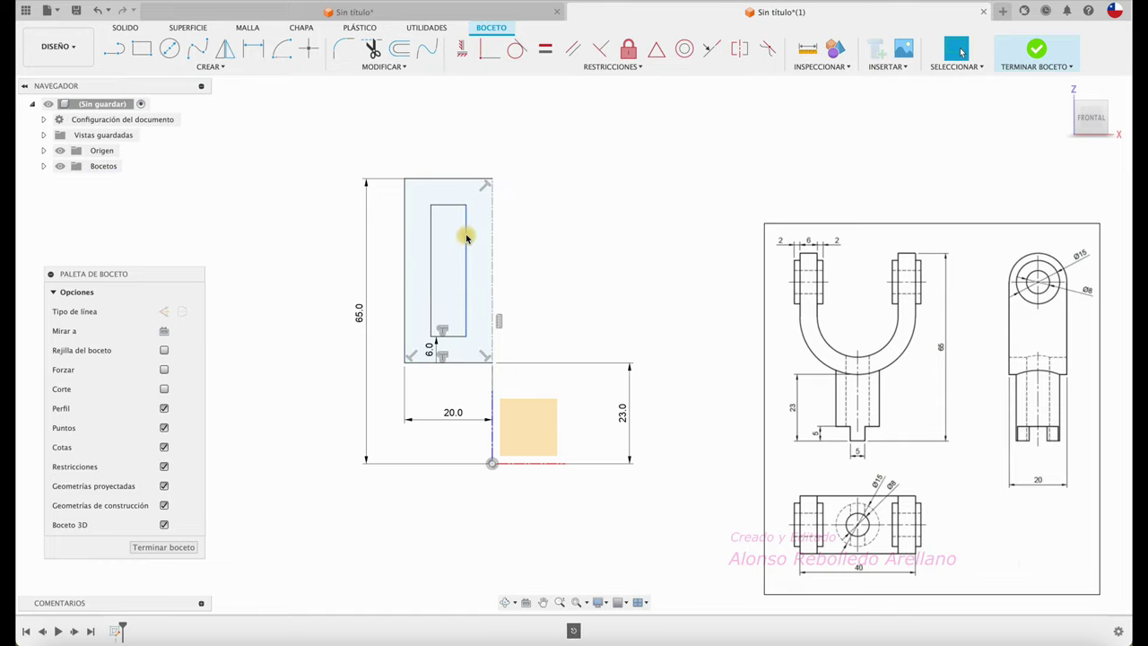
Delete the inner rectangle's right and top edges, leaving an L.
{"action": "left_click", "coordinate": [466, 238]}
{"action": "key", "text": "Delete"}
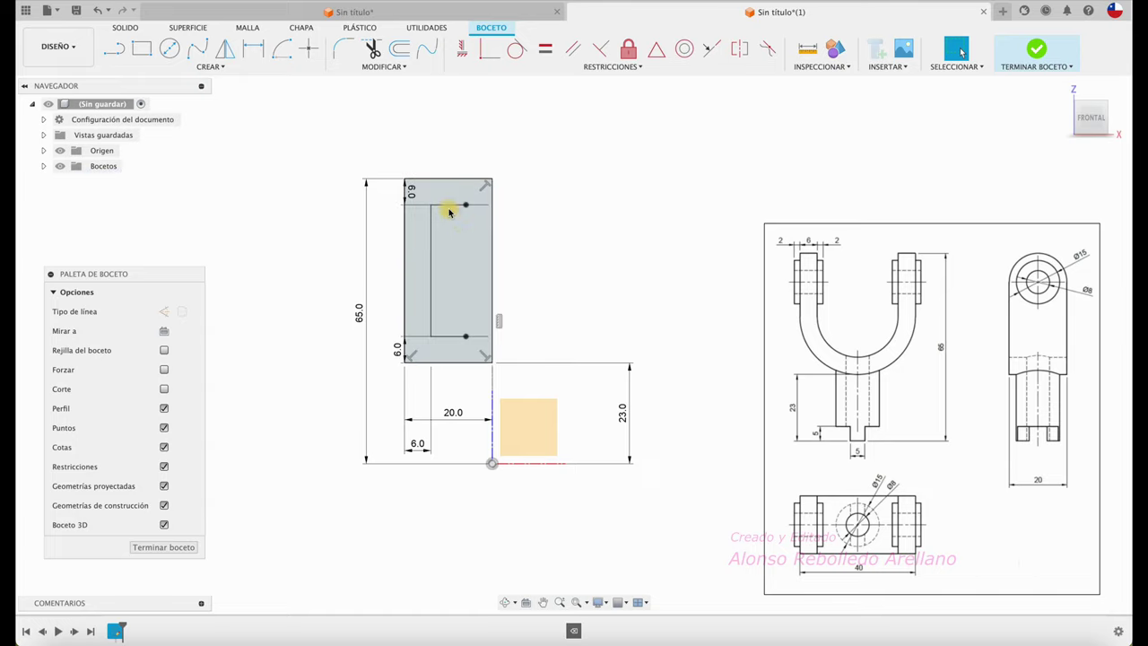
{"action": "left_click", "coordinate": [448, 205]}
{"action": "key", "text": "Delete"}
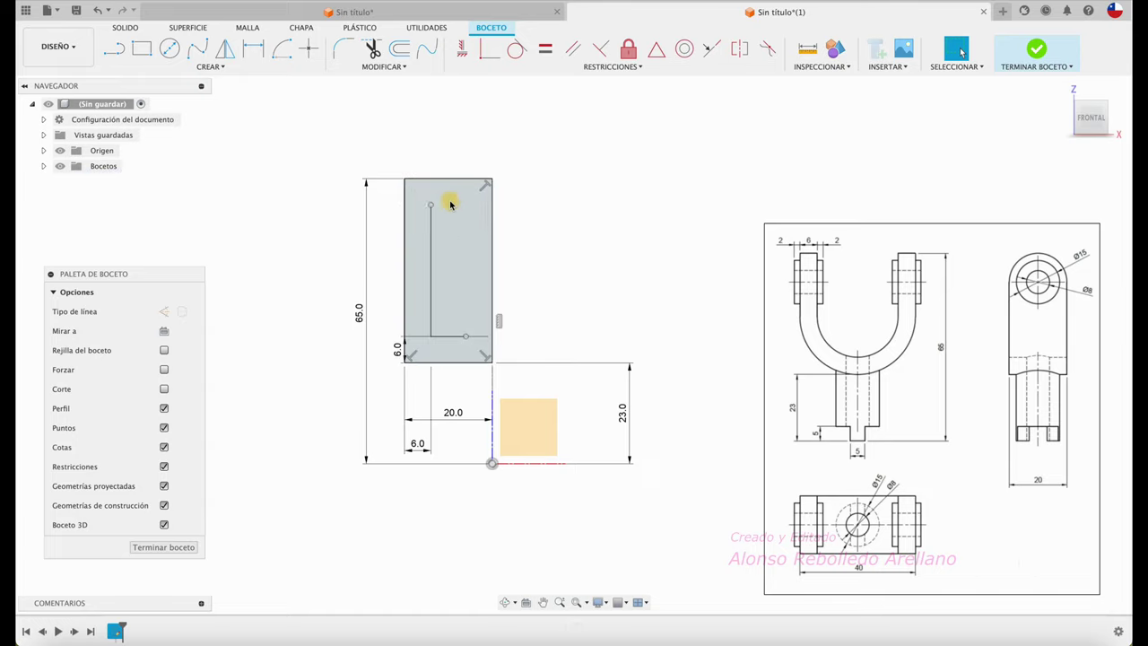
Extend the inner vertical line to the top edge and the inner horizontal line to the right edge.
{"action": "left_click", "coordinate": [374, 69]}
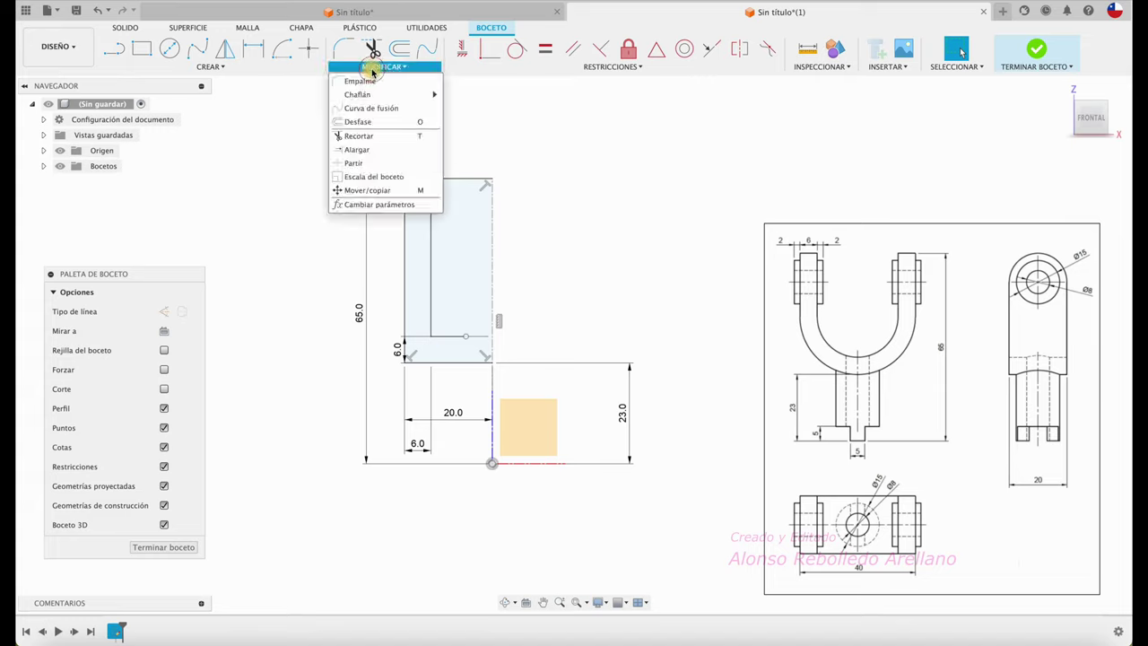
{"action": "left_click", "coordinate": [358, 137]}
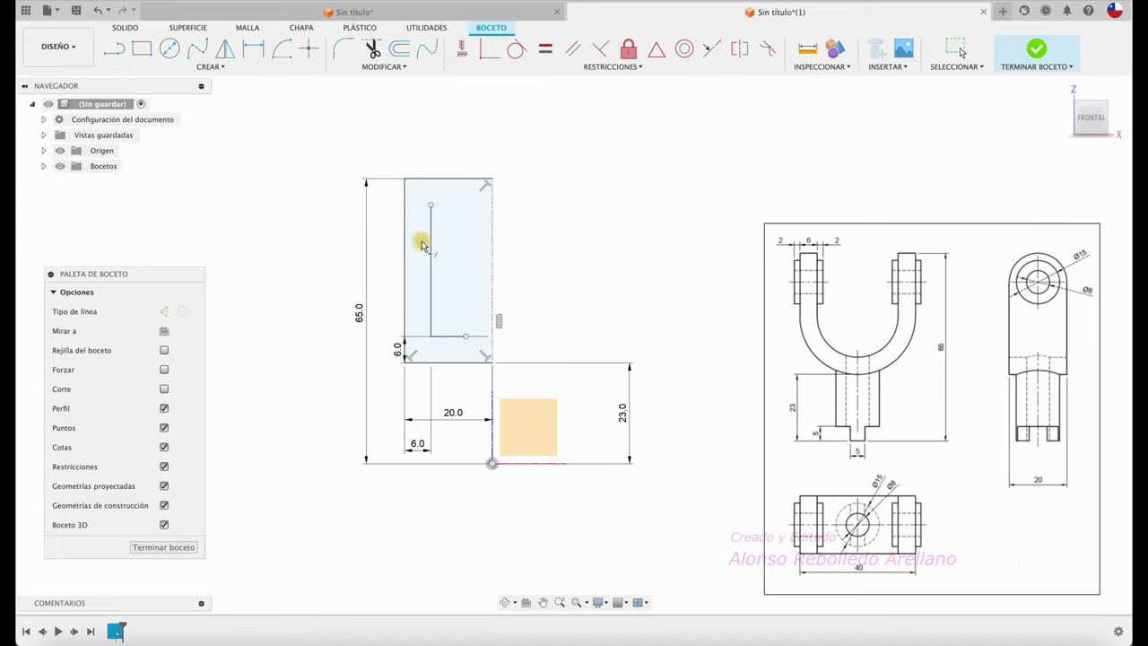
{"action": "left_click", "coordinate": [431, 236]}
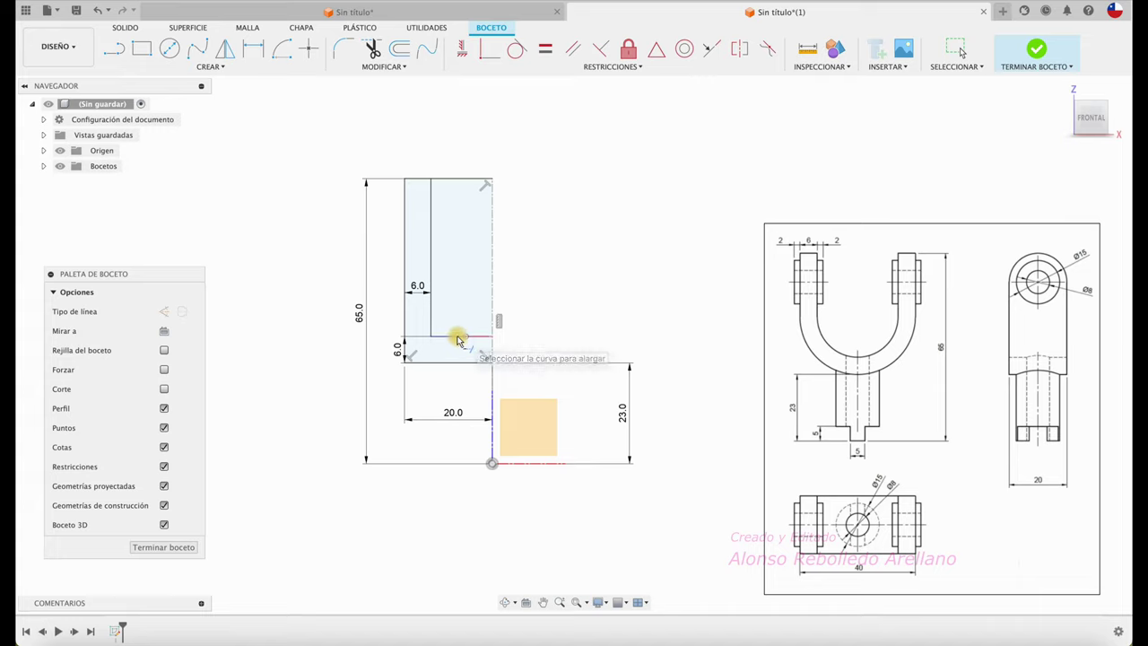
{"action": "left_click", "coordinate": [467, 333]}
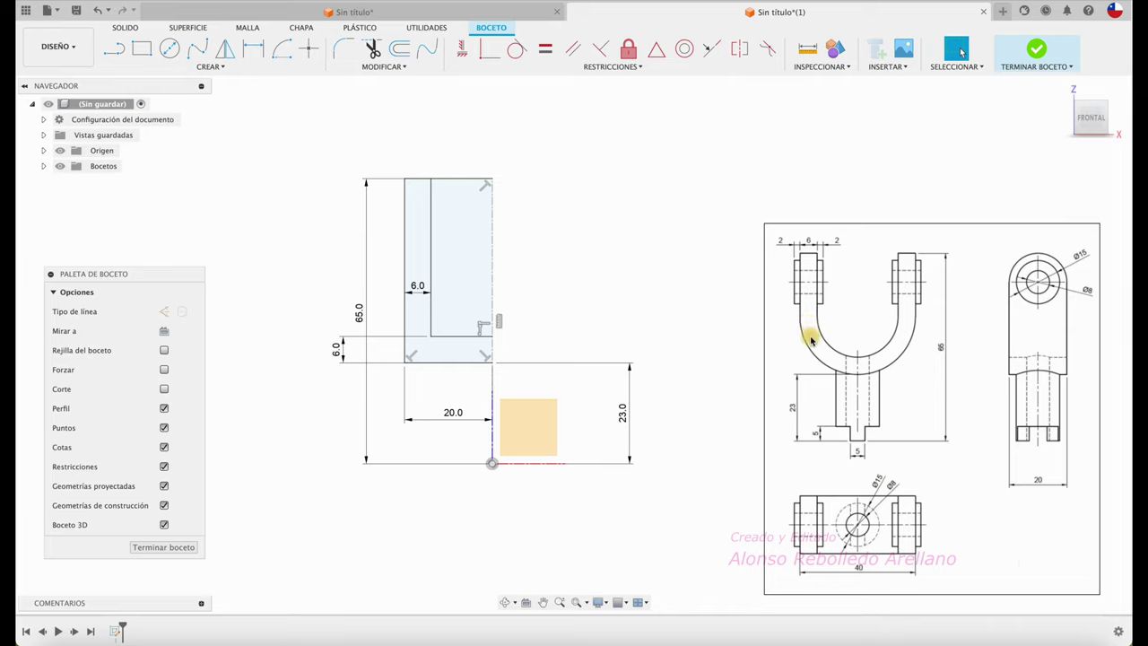
Place a sketch point on the right edge, abandoning an initial circle.
{"action": "left_click", "coordinate": [169, 49]}
{"action": "left_click", "coordinate": [493, 279]}
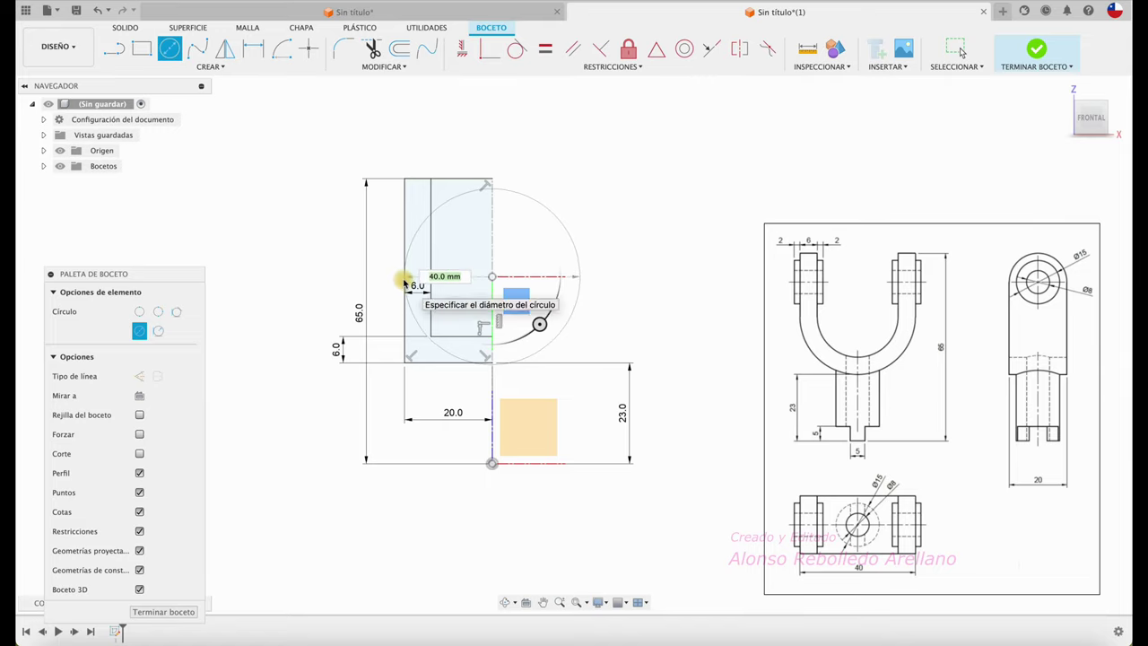
{"action": "key", "text": "Escape"}
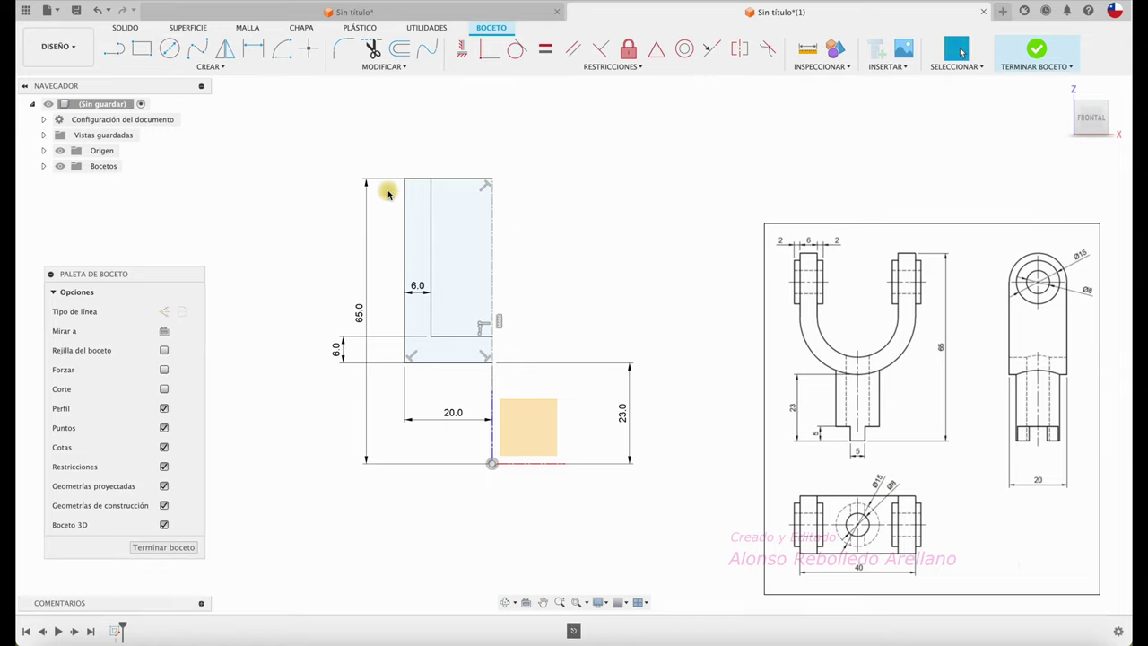
{"action": "left_click", "coordinate": [308, 48]}
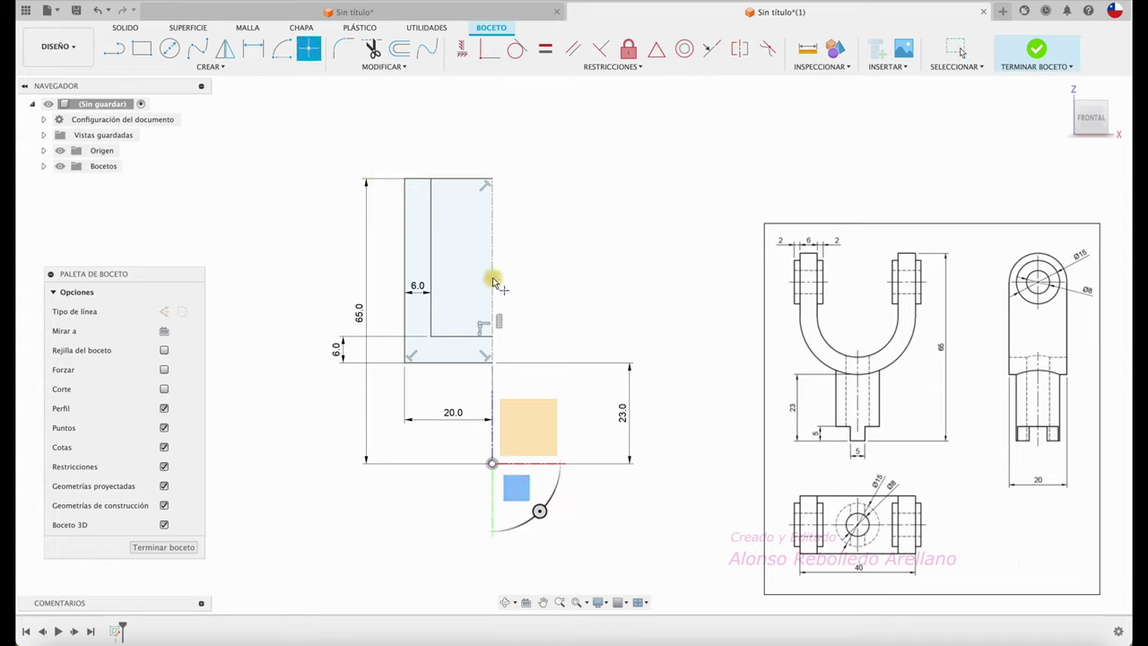
{"action": "left_click", "coordinate": [491, 271]}
{"action": "key", "text": "Escape"}
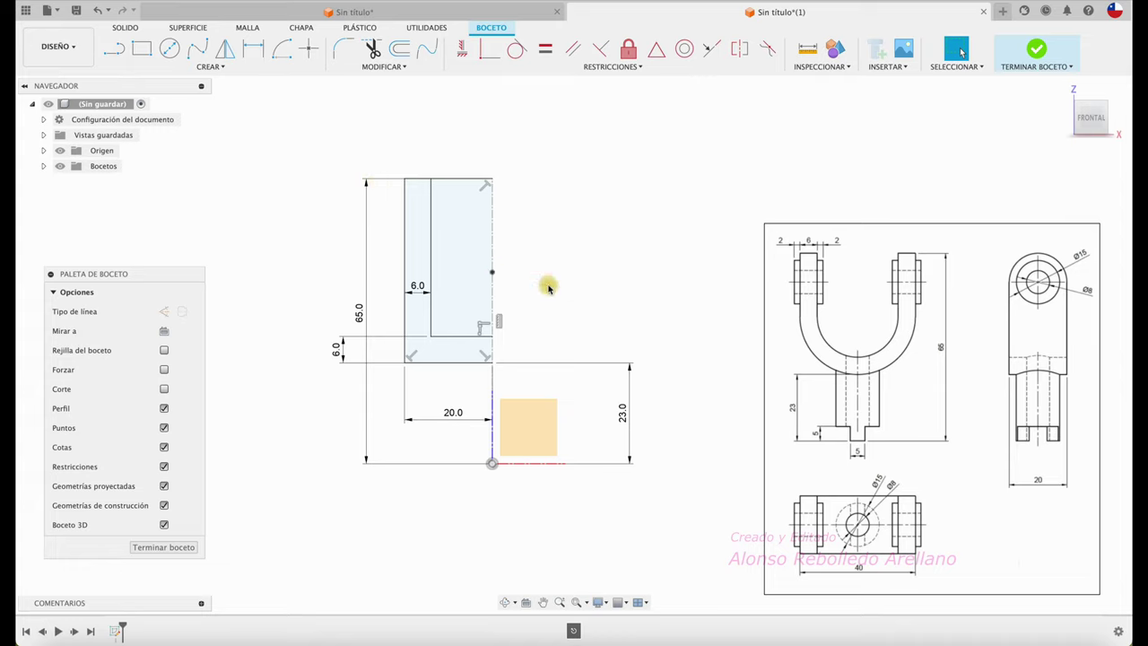
Dimension the new point 20 mm above the rectangle's bottom corner.
{"action": "key", "text": "d"}
{"action": "left_click", "coordinate": [493, 363]}
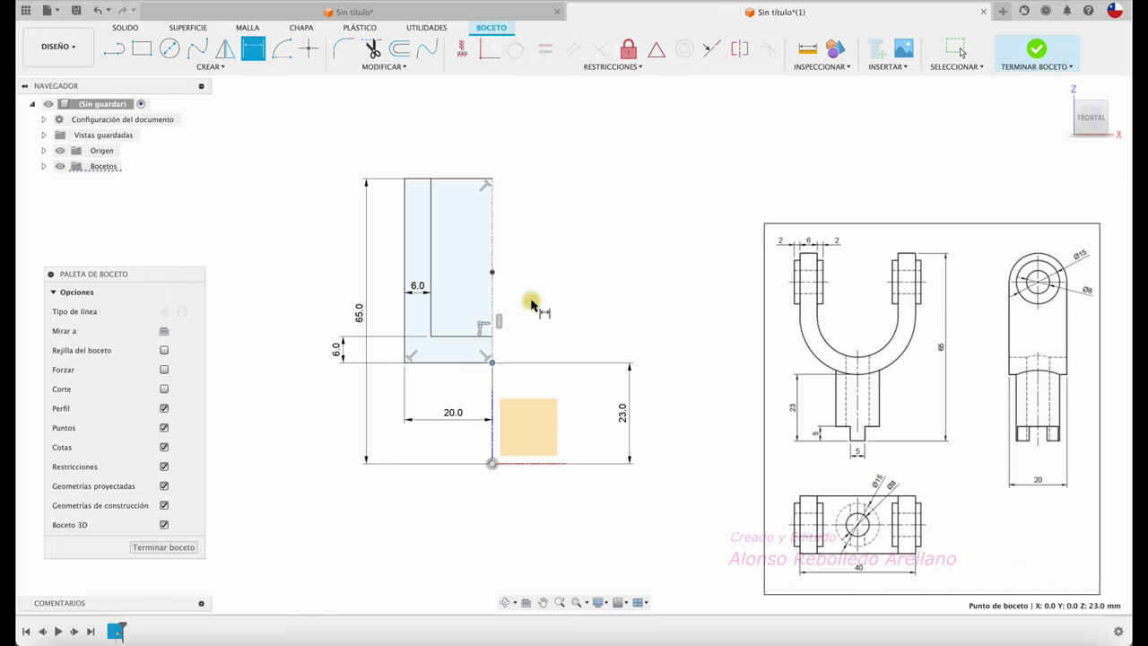
{"action": "left_click", "coordinate": [491, 272]}
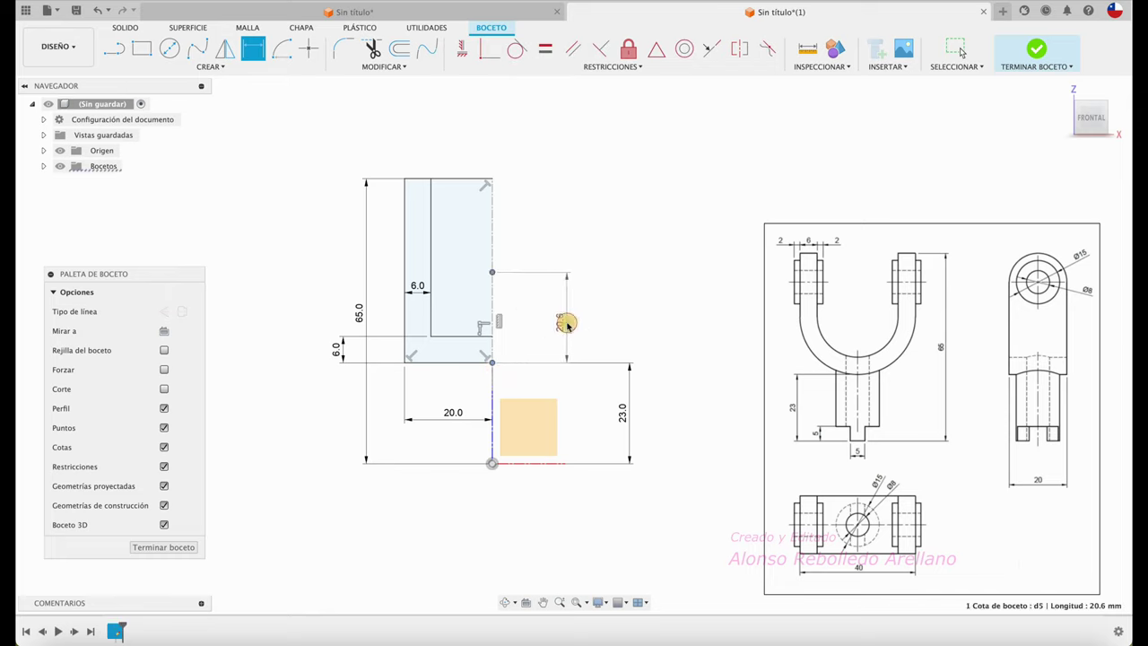
{"action": "left_click", "coordinate": [567, 322]}
{"action": "type", "text": "20"}
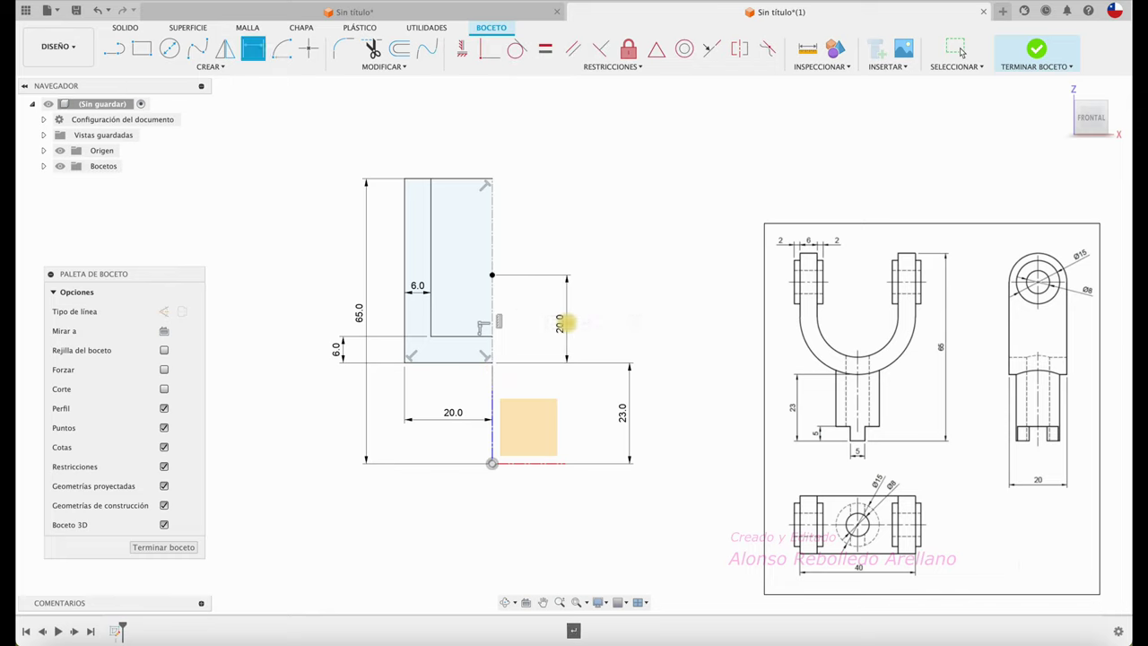
Draw outer and inner centre-point arcs around the point, joining the profile lines.
{"action": "left_click", "coordinate": [281, 49]}
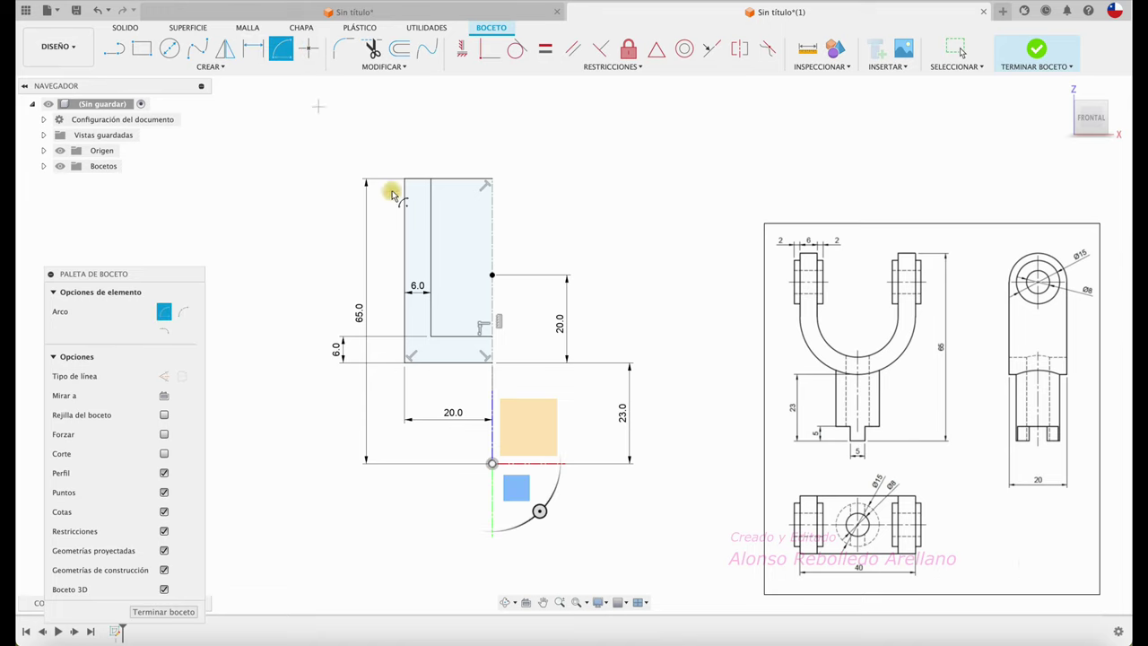
{"action": "left_click", "coordinate": [494, 367]}
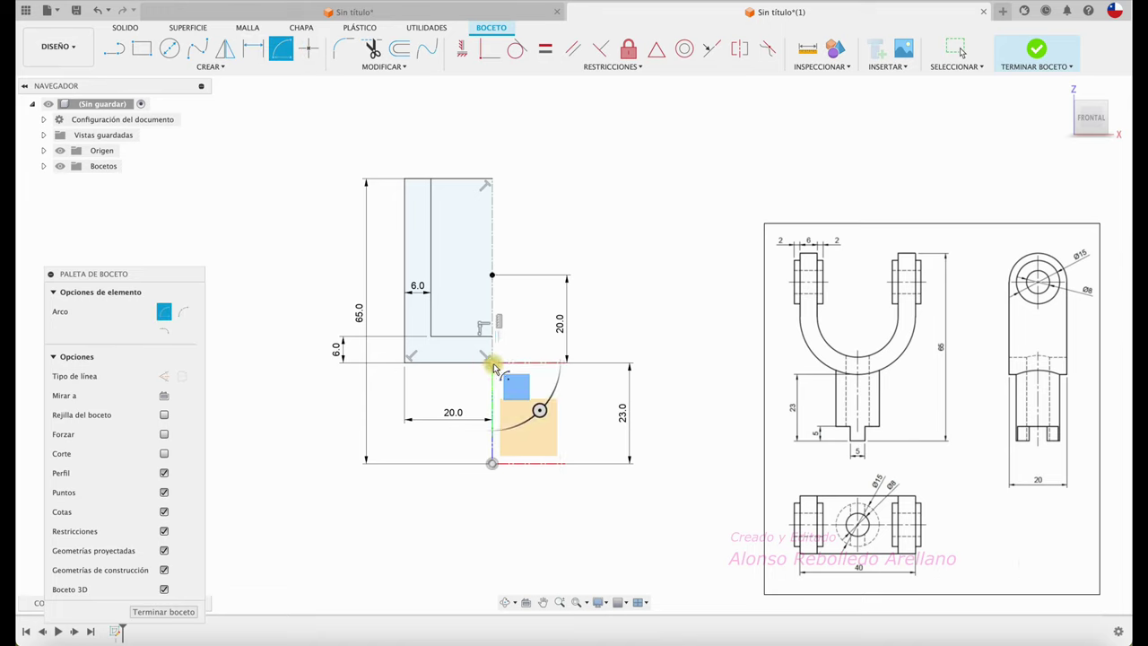
{"action": "left_click", "coordinate": [406, 263]}
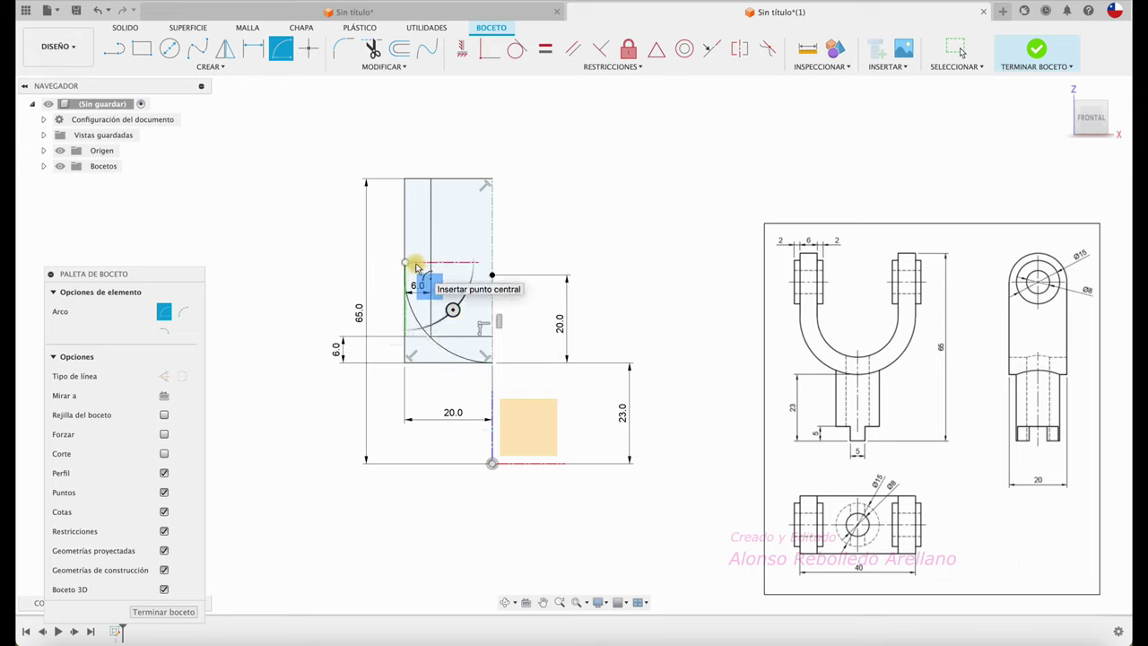
{"action": "left_click", "coordinate": [492, 276]}
{"action": "left_click", "coordinate": [494, 362]}
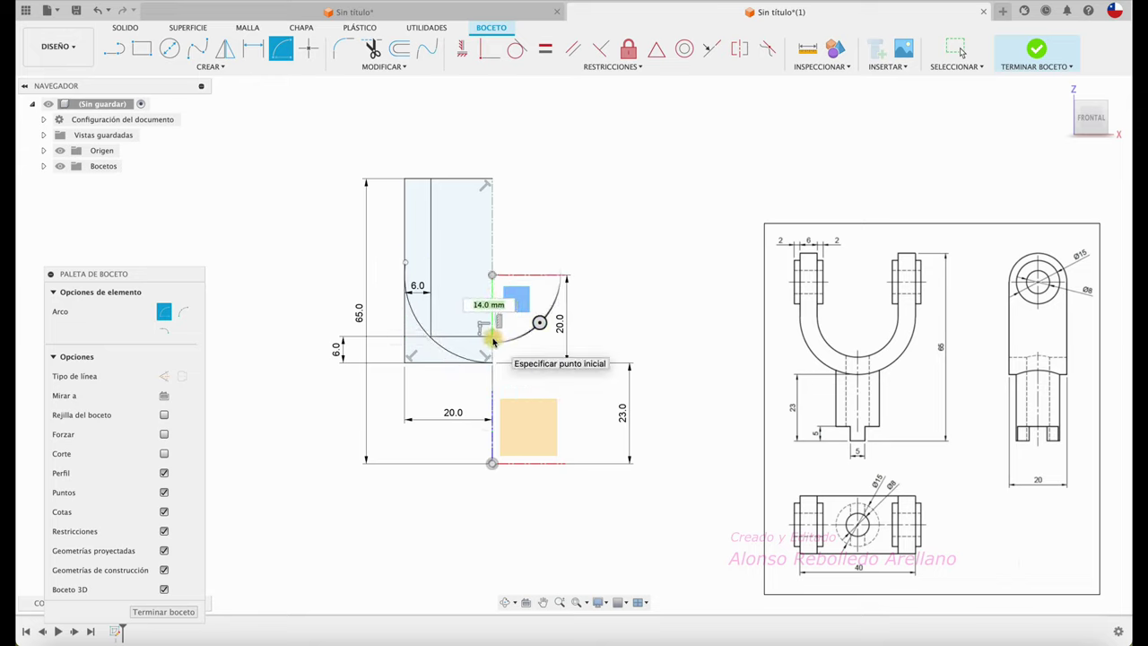
{"action": "left_click", "coordinate": [448, 269]}
{"action": "key", "text": "Escape"}
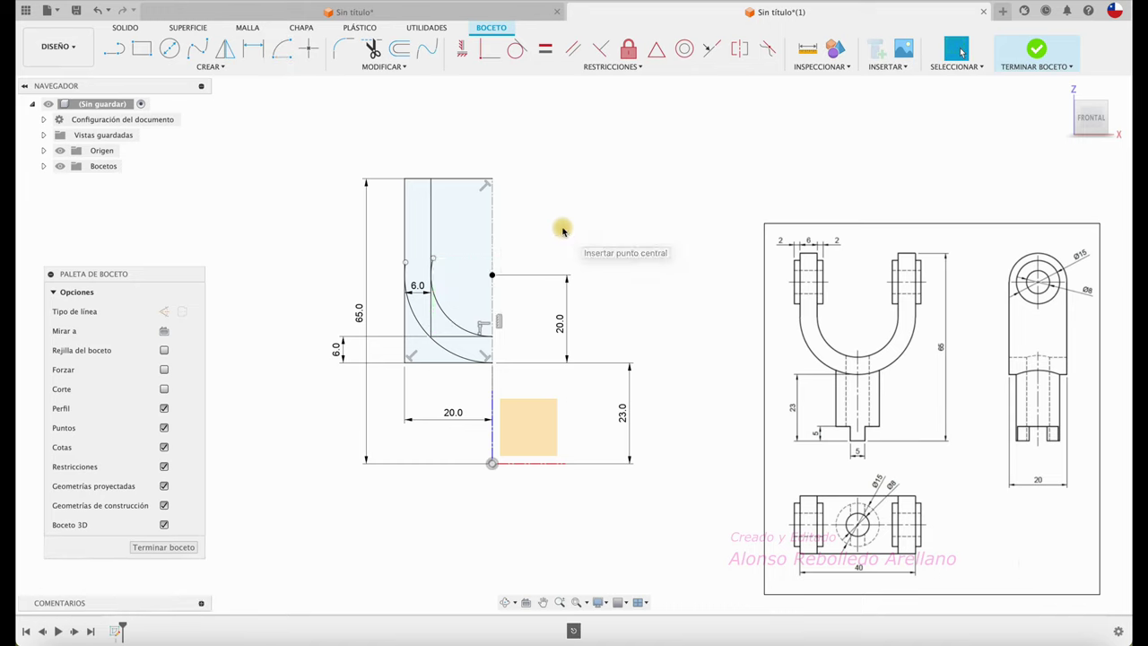
{"action": "scroll", "coordinate": [446, 264], "scroll_direction": "up", "scroll_amount": 2}
{"action": "scroll", "coordinate": [446, 267], "scroll_direction": "up", "scroll_amount": 1}
{"action": "scroll", "coordinate": [449, 267], "scroll_direction": "up", "scroll_amount": 1}
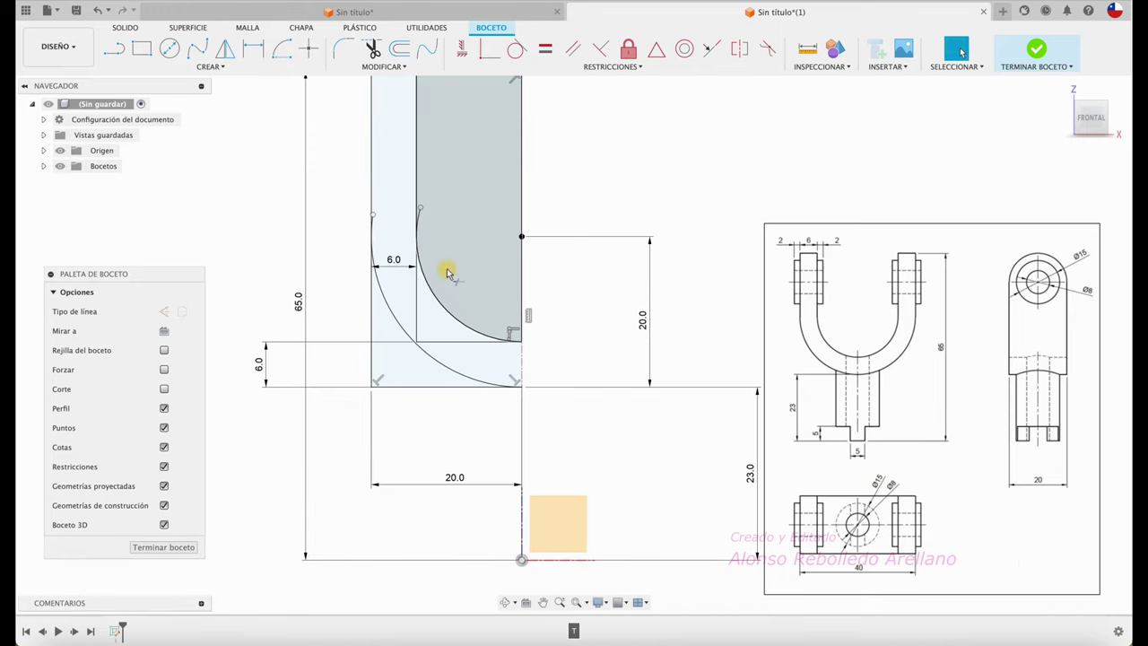
Trim the inner horizontal, left, bottom, corner and top leftovers, then window-select the curved arm.
{"action": "key", "text": "t"}
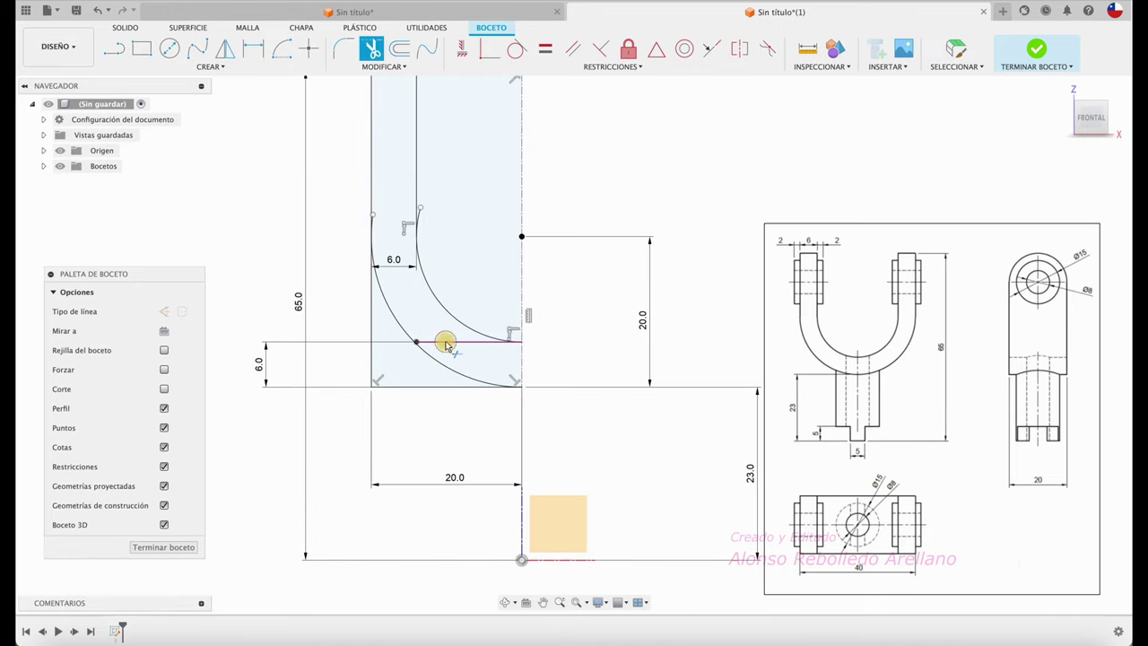
{"action": "left_click", "coordinate": [446, 343]}
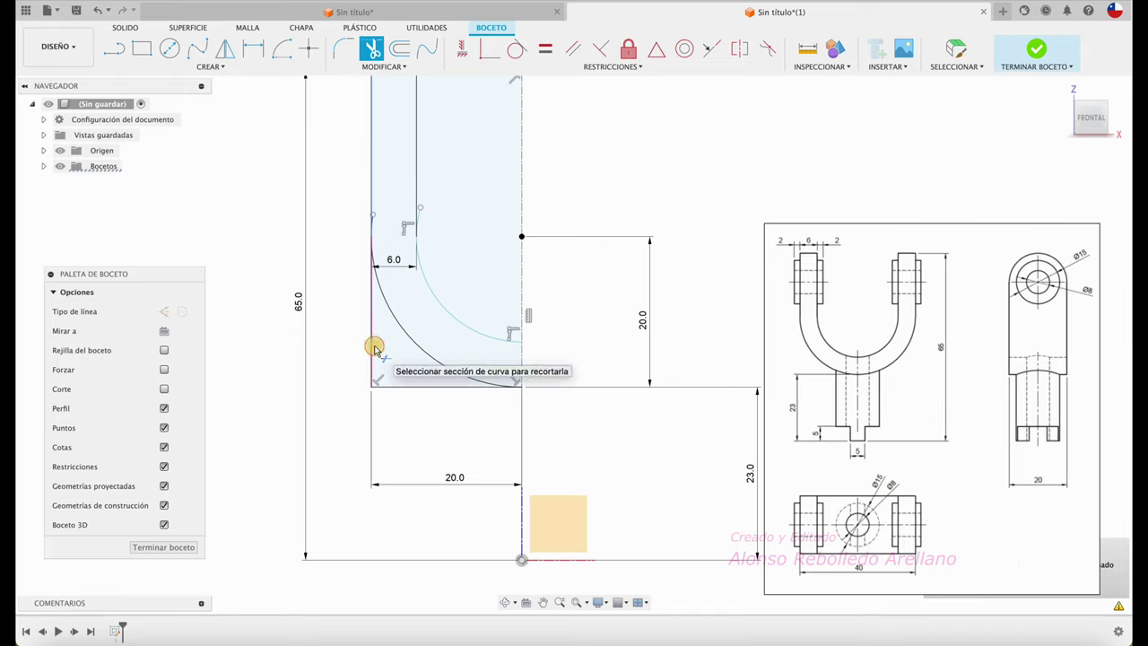
{"action": "left_click", "coordinate": [372, 346]}
{"action": "left_click", "coordinate": [401, 387]}
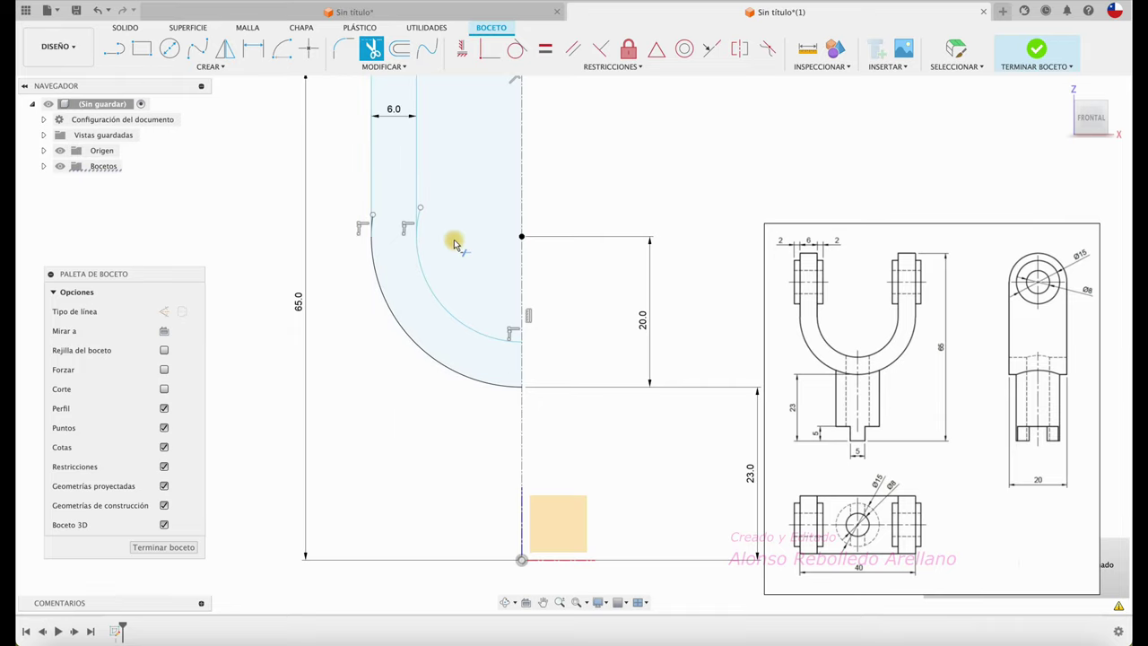
{"action": "left_click", "coordinate": [418, 223]}
{"action": "middle_click_drag", "start_coordinate": [525, 118], "coordinate": [519, 199]}
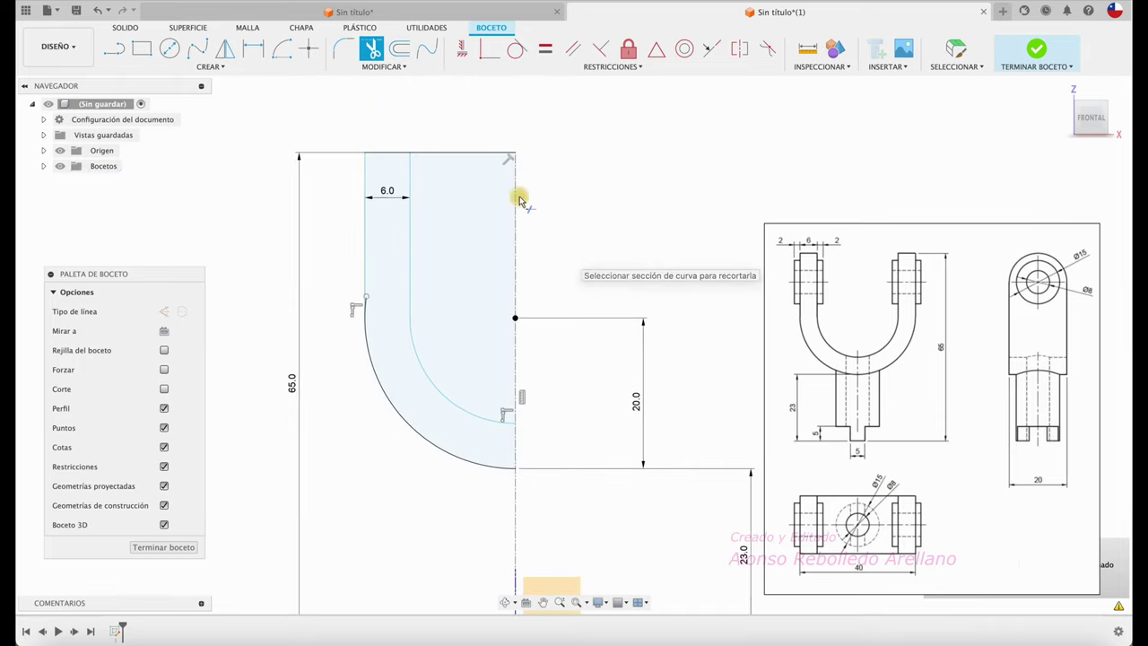
{"action": "left_click", "coordinate": [473, 153]}
{"action": "scroll", "coordinate": [558, 231], "scroll_direction": "down", "scroll_amount": 2}
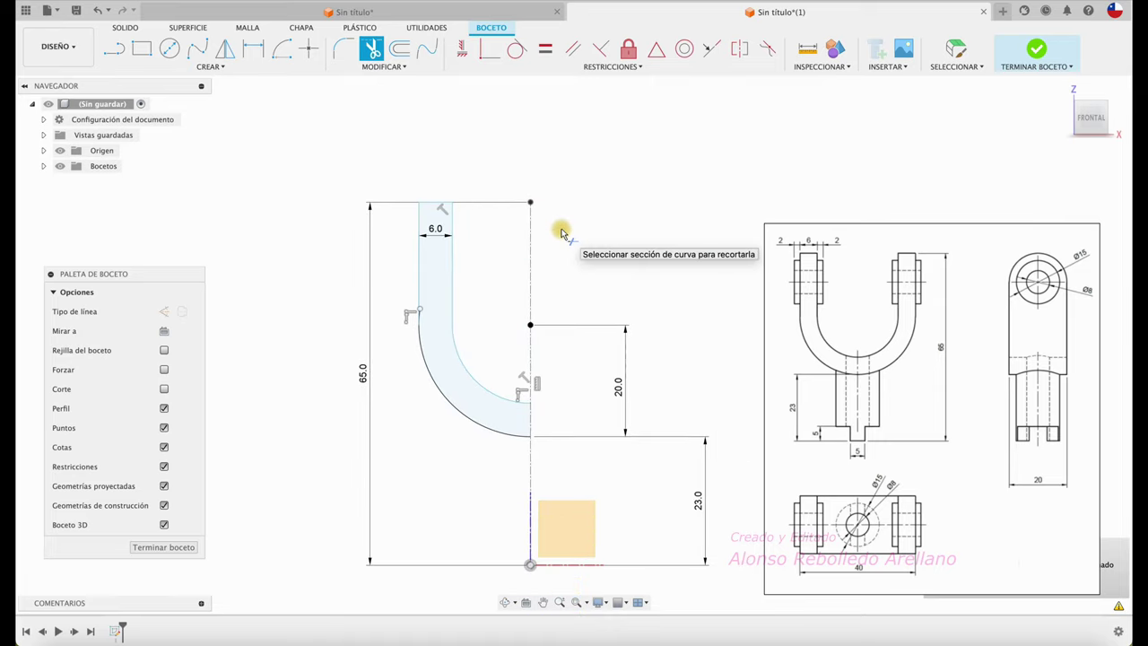
{"action": "scroll", "coordinate": [561, 231], "scroll_direction": "down", "scroll_amount": 1}
{"action": "scroll", "coordinate": [561, 231], "scroll_direction": "down", "scroll_amount": 1}
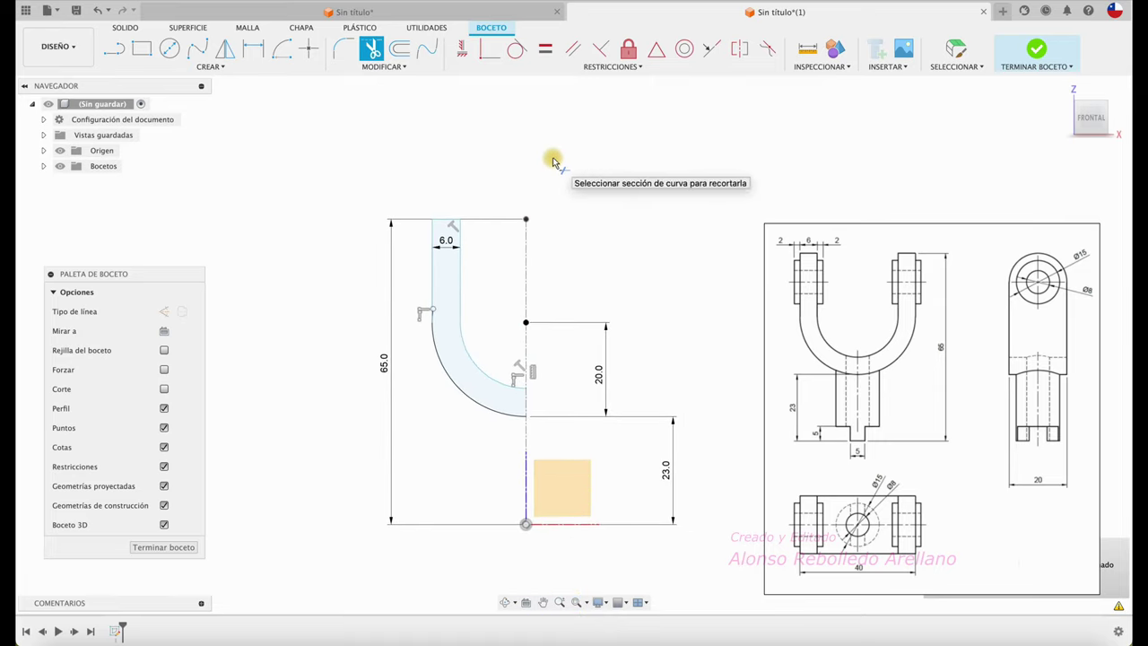
{"action": "key", "text": "Escape"}
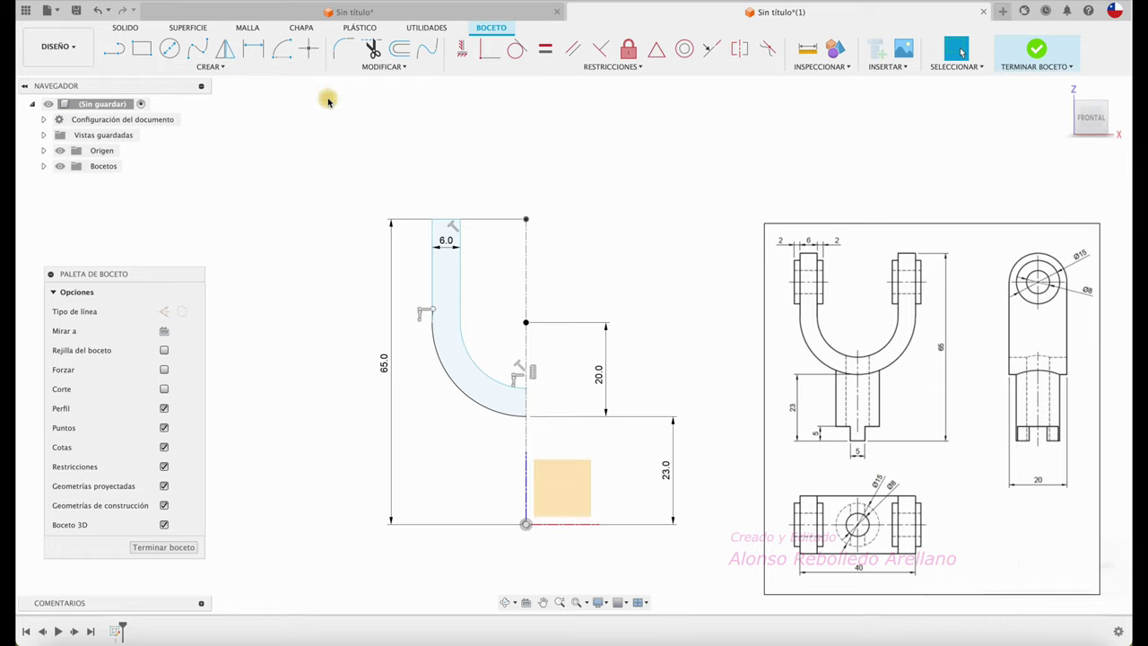
{"action": "left_click_drag", "start_coordinate": [406, 199], "coordinate": [540, 432]}
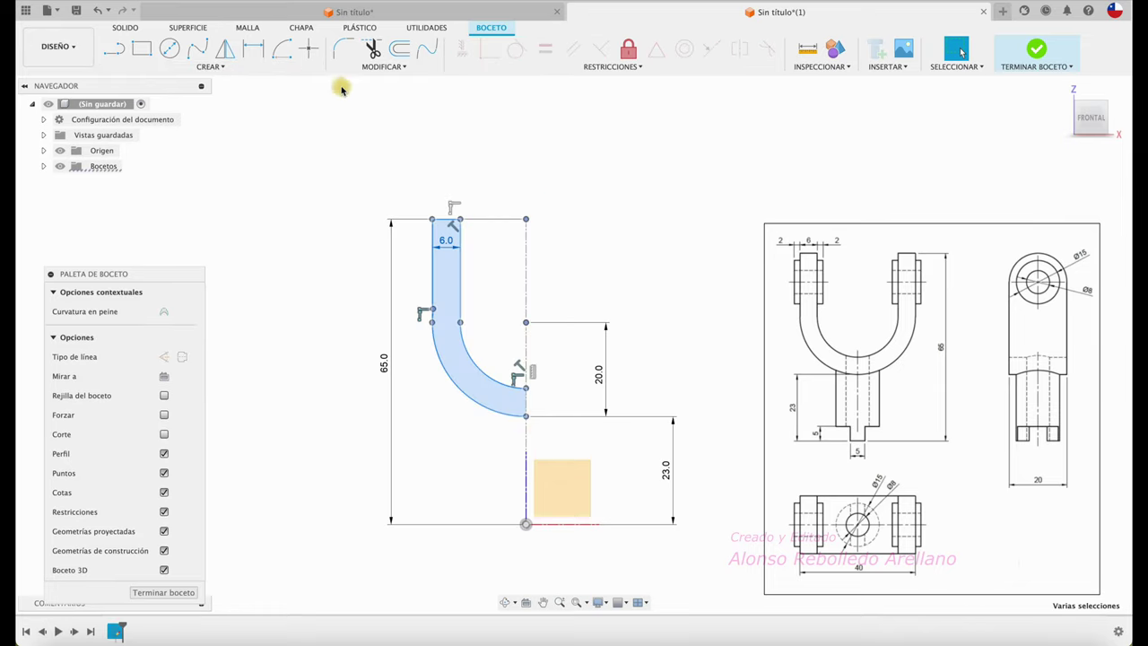
Mirror the curved arm about the vertical centre line and finish the sketch.
{"action": "left_click", "coordinate": [226, 48]}
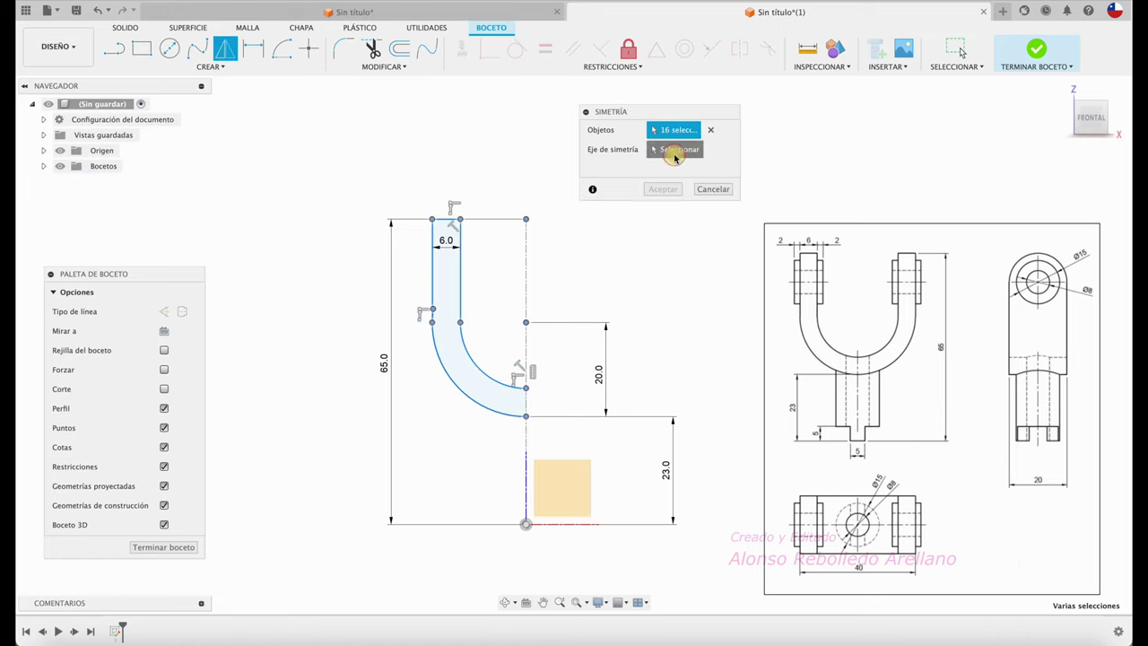
{"action": "left_click", "coordinate": [674, 149]}
{"action": "left_click", "coordinate": [527, 256]}
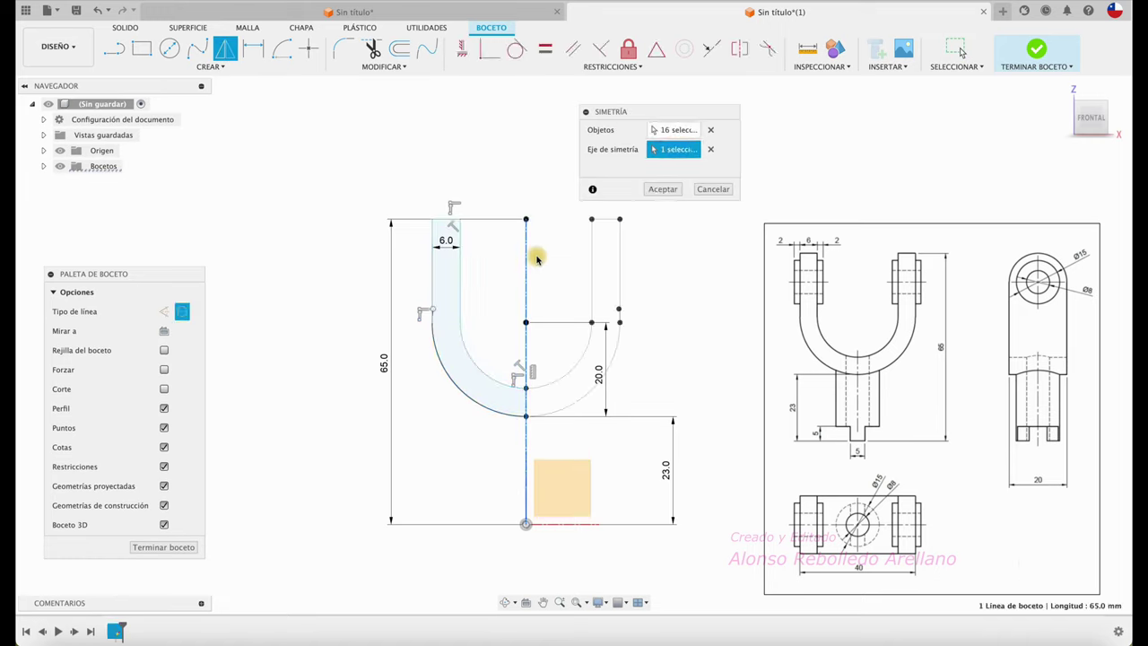
{"action": "left_click", "coordinate": [668, 189]}
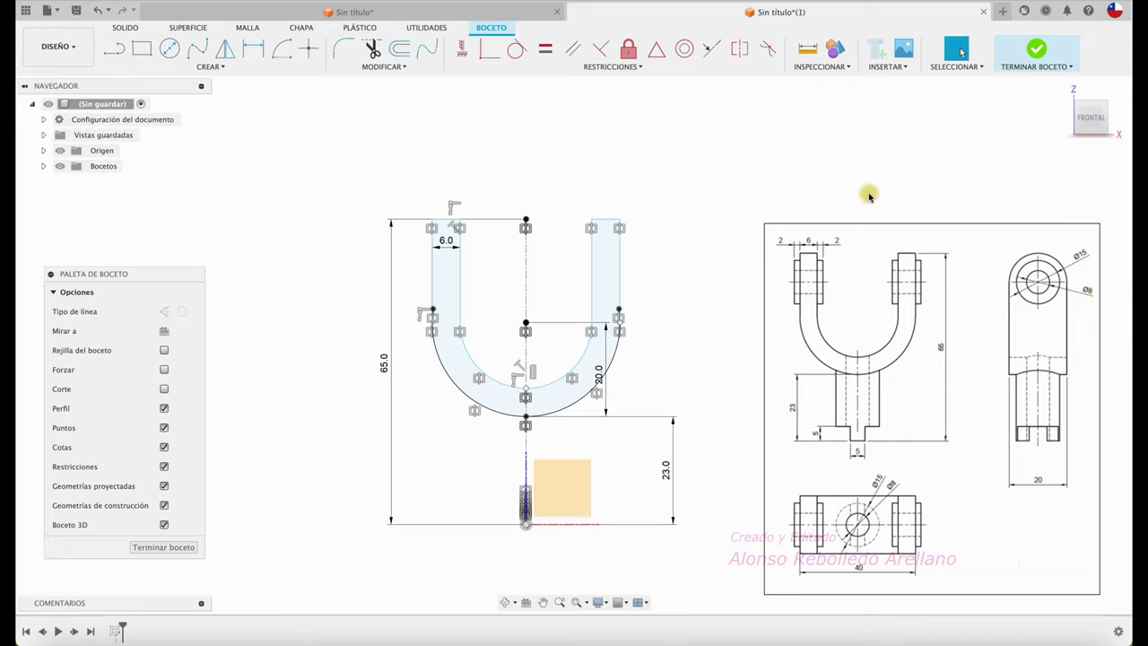
{"action": "left_click", "coordinate": [1036, 49]}
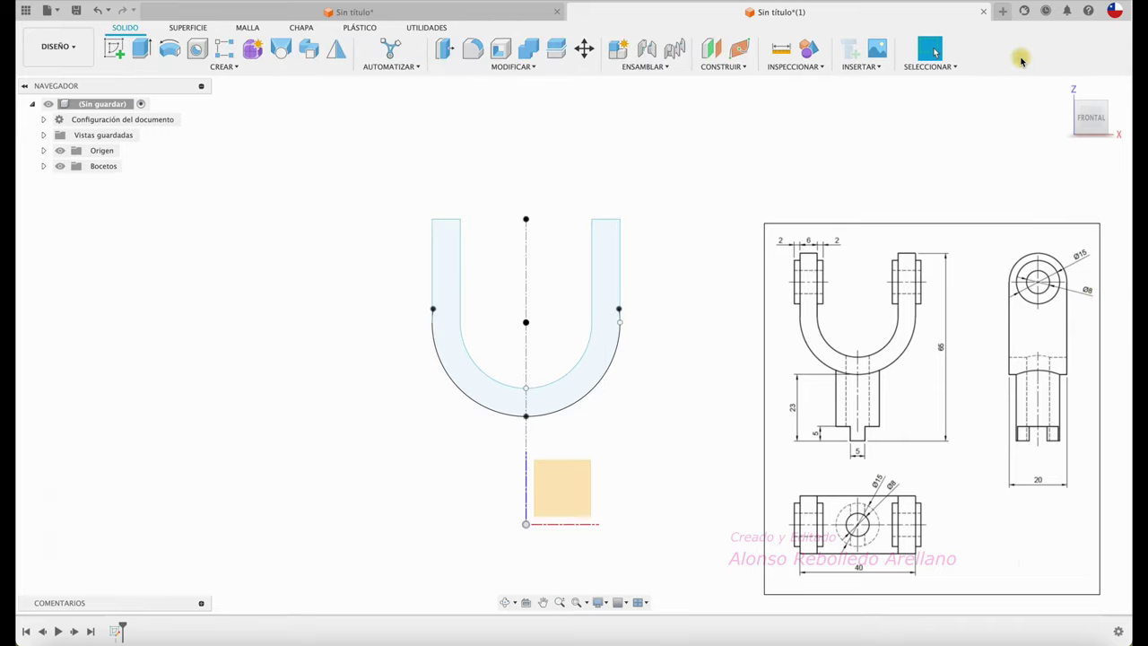
Extrude both U profiles symmetrically with a 20 mm total length.
{"action": "left_click", "coordinate": [139, 50]}
{"action": "left_click", "coordinate": [415, 288]}
{"action": "left_click", "coordinate": [541, 413]}
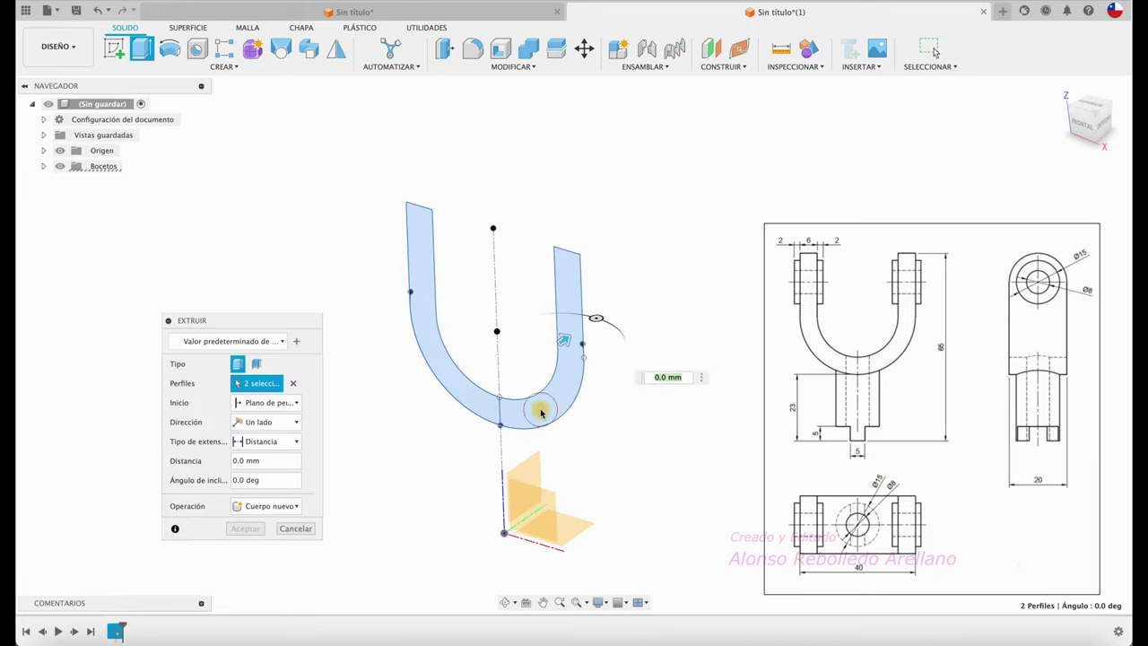
{"action": "left_click_drag", "start_coordinate": [563, 339], "coordinate": [599, 316]}
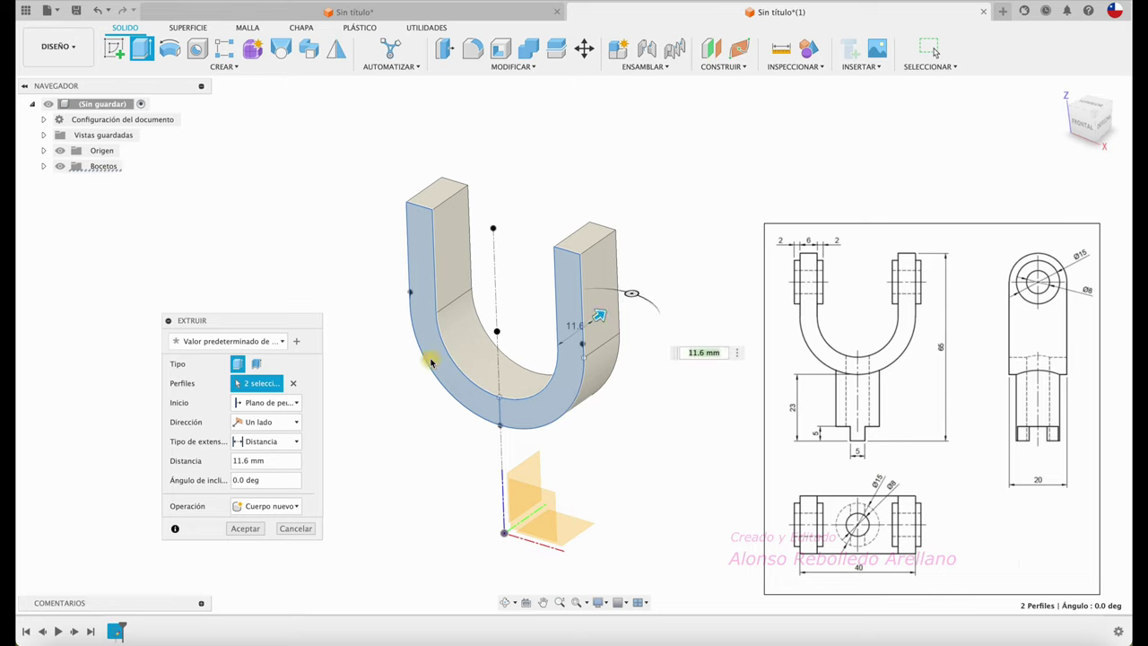
{"action": "left_click", "coordinate": [287, 421]}
{"action": "left_click", "coordinate": [271, 467]}
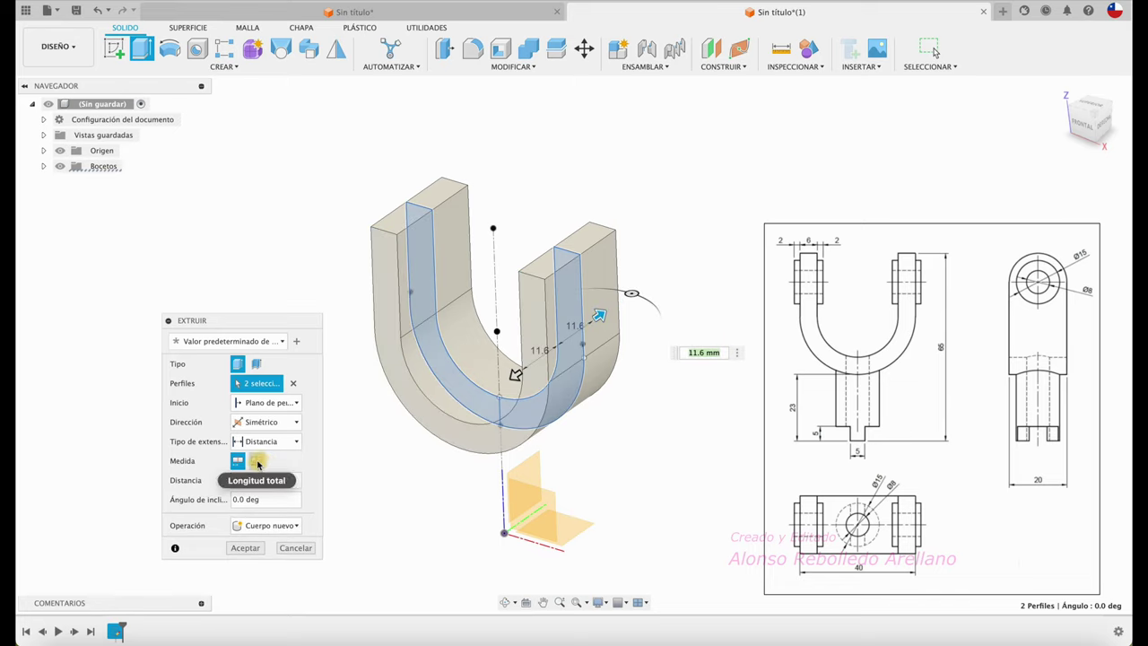
{"action": "left_click", "coordinate": [256, 461]}
{"action": "left_click_drag", "start_coordinate": [277, 480], "coordinate": [228, 480]}
{"action": "type", "text": "20"}
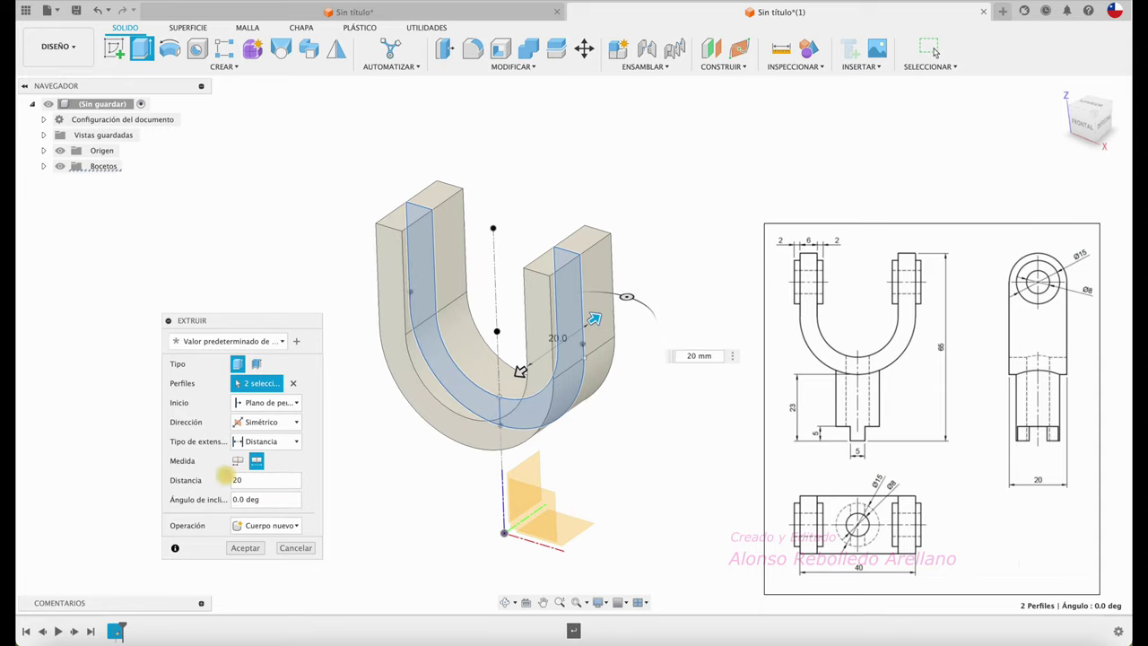
{"action": "key", "text": "Return"}
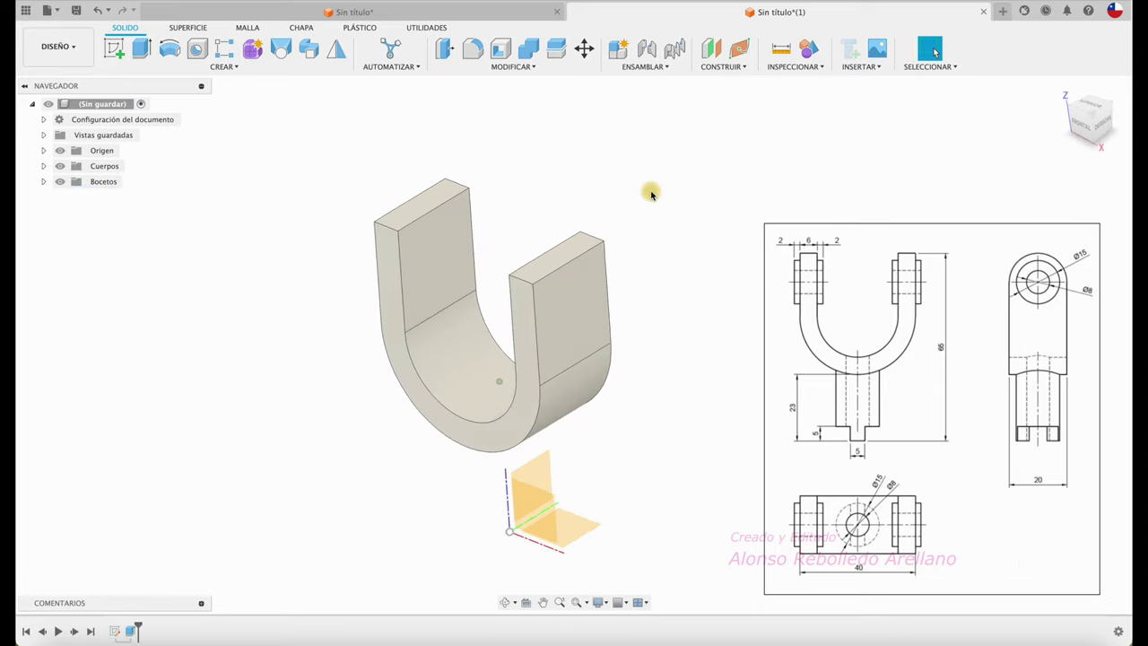
{"action": "middle_click_drag", "start_coordinate": [651, 194], "coordinate": [484, 142], "text": "shift"}
Fillet the inner and outer top edges of both arms with a 10.3 mm radius.
{"action": "left_click", "coordinate": [473, 49]}
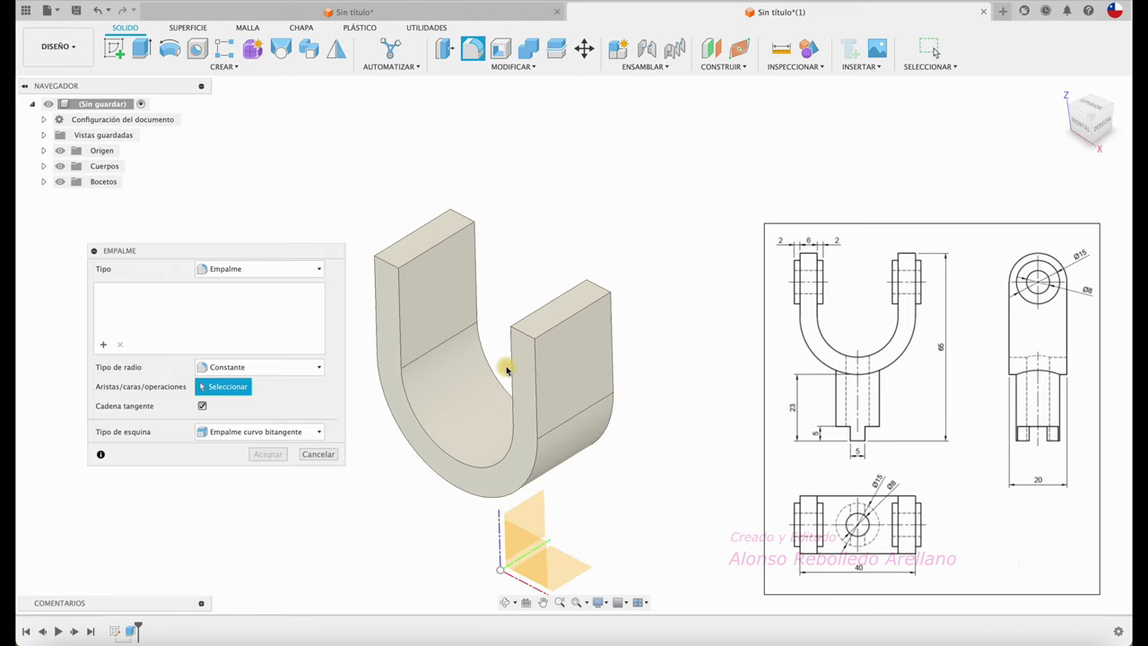
{"action": "left_click", "coordinate": [526, 338]}
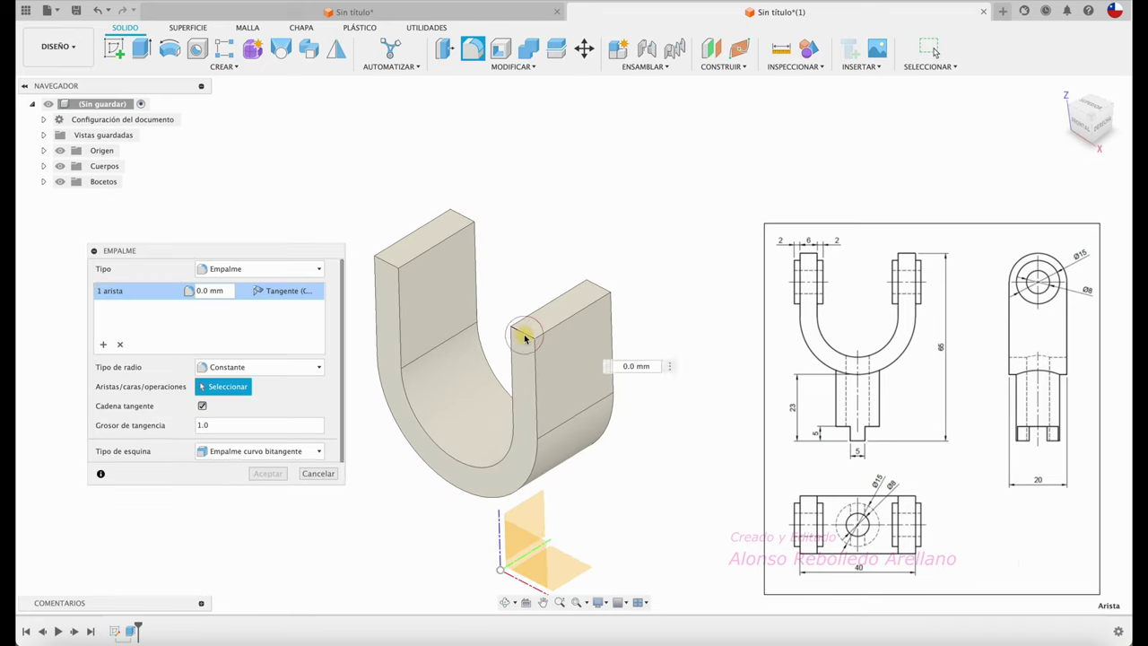
{"action": "left_click", "coordinate": [601, 290]}
{"action": "left_click", "coordinate": [465, 216]}
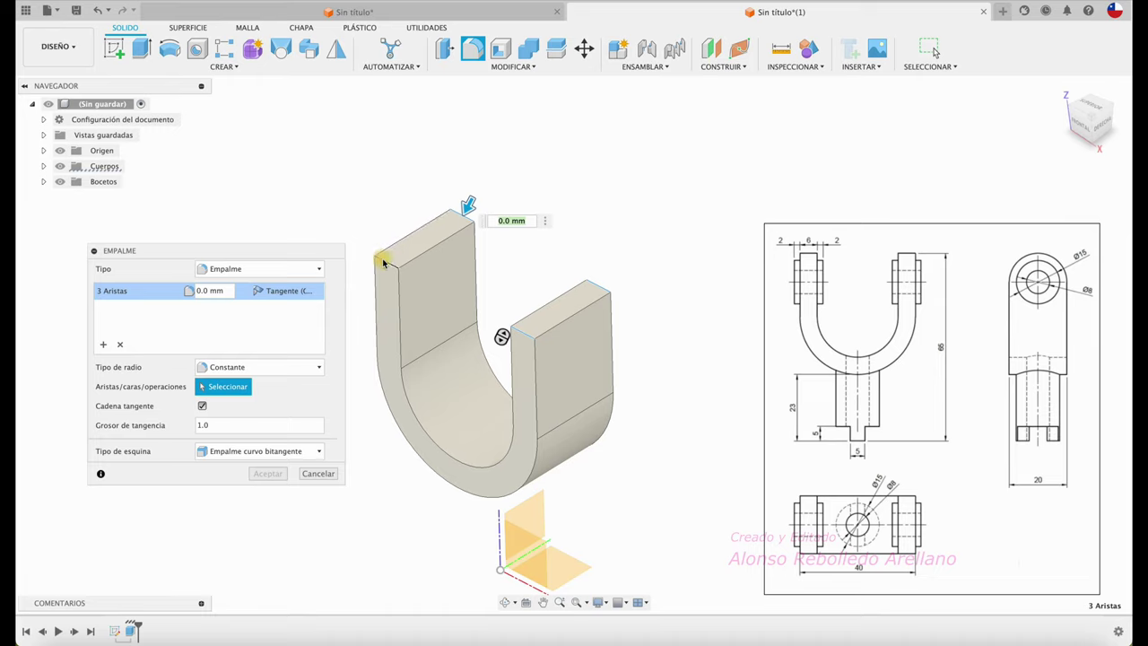
{"action": "left_click", "coordinate": [383, 261]}
{"action": "left_click_drag", "start_coordinate": [385, 260], "coordinate": [391, 261]}
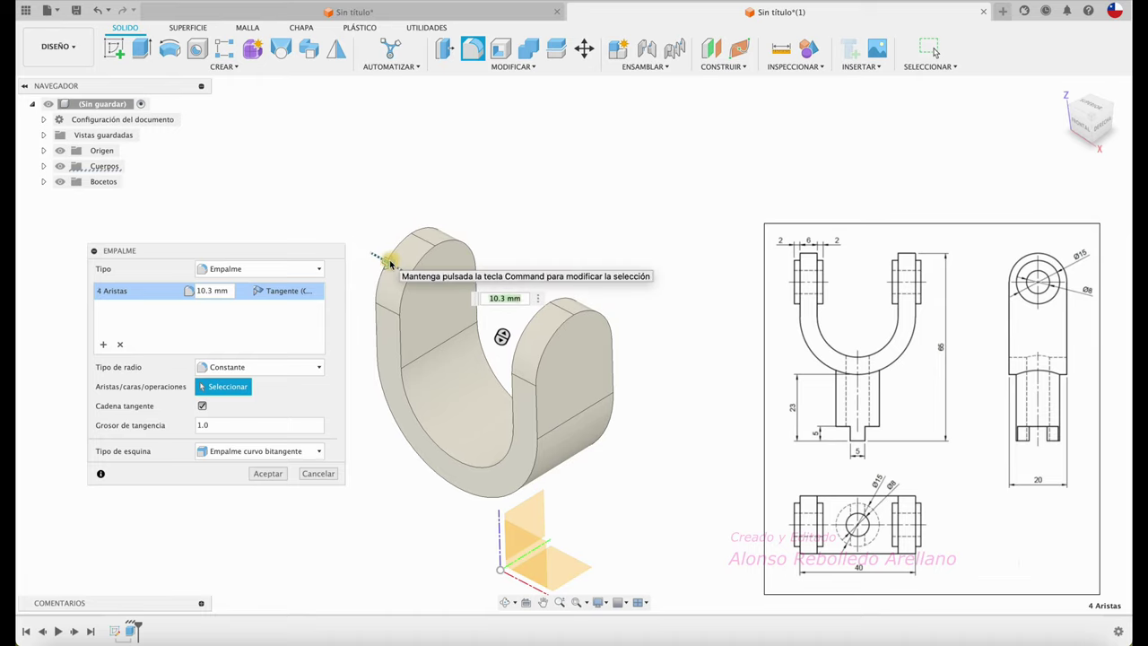
{"action": "key", "text": "Return"}
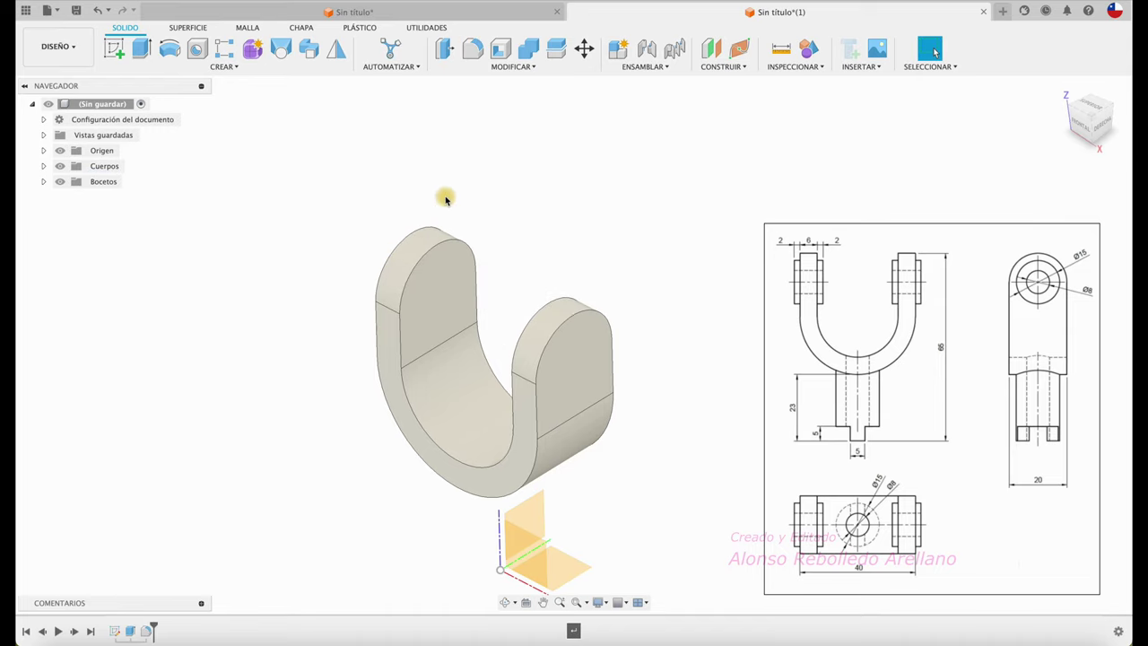
{"action": "mouse_move", "coordinate": [594, 196]}
{"action": "middle_mouse_down", "text": "shift"}
{"action": "mouse_move", "coordinate": [618, 195]}
{"action": "mouse_move", "coordinate": [723, 290]}
{"action": "middle_mouse_up", "text": "shift"}
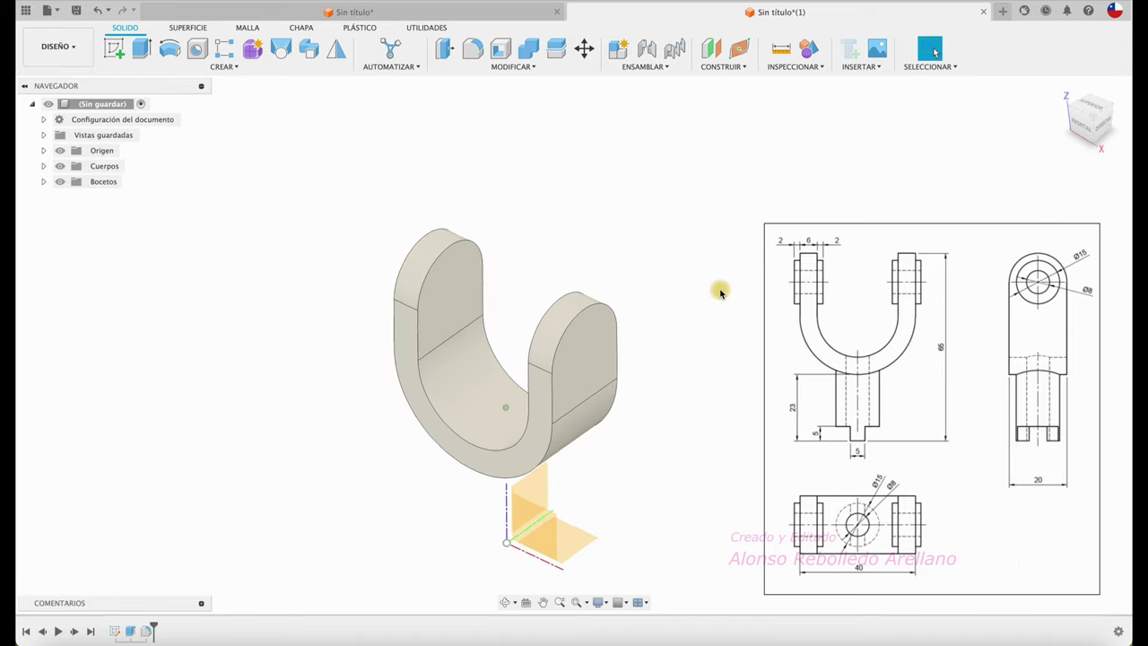
{"action": "middle_click_drag", "start_coordinate": [1084, 296], "coordinate": [843, 372], "text": "shift"}
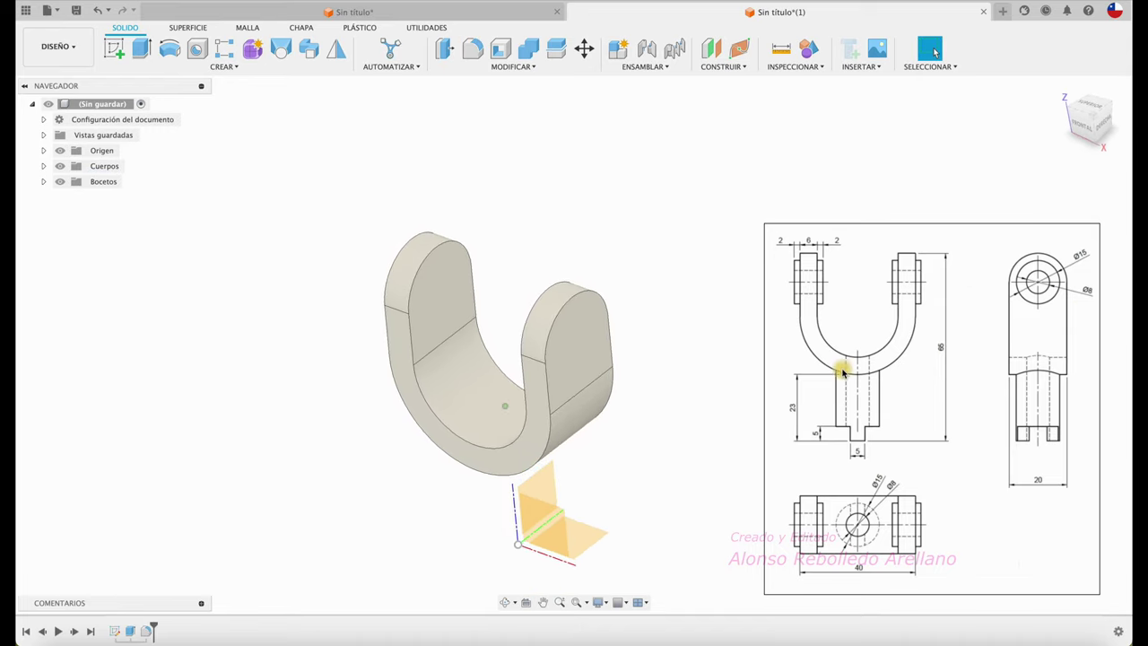
{"action": "left_click", "coordinate": [114, 48]}
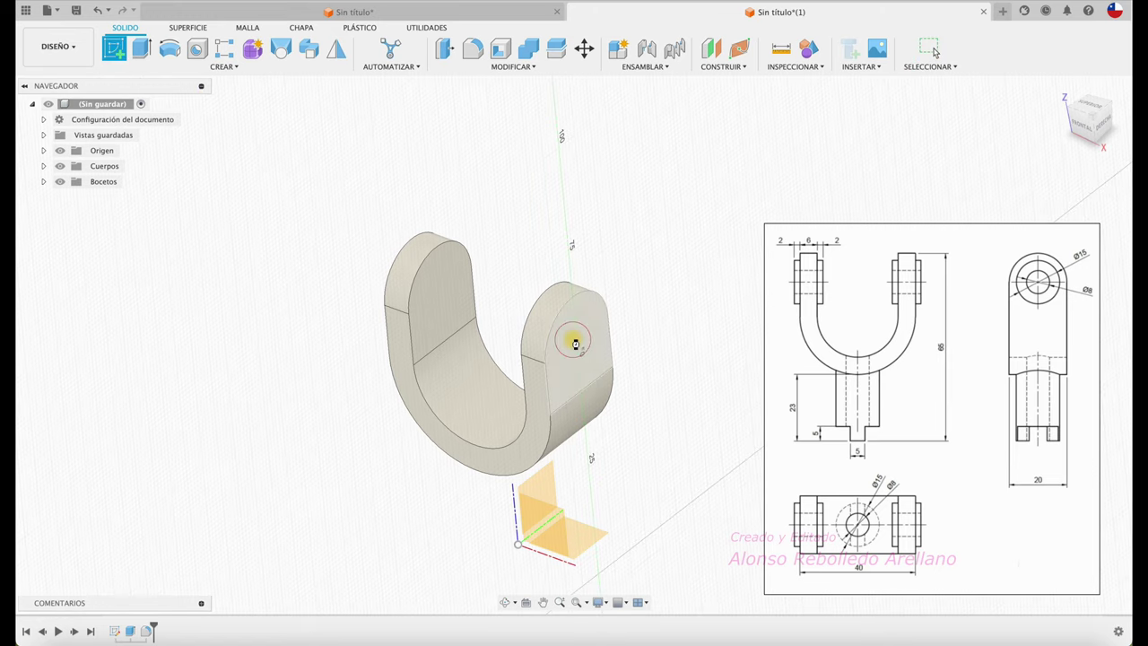
Sketch an 8 mm diameter circle at the rounded end of the arm's outer face.
{"action": "left_click", "coordinate": [575, 344]}
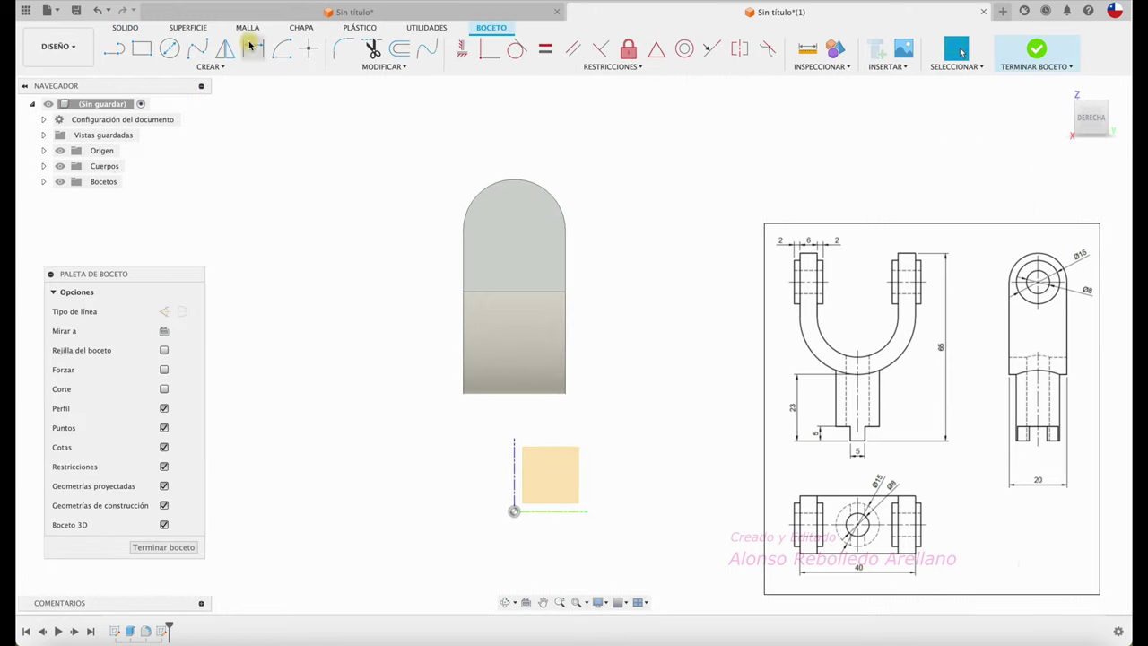
{"action": "left_click", "coordinate": [170, 49]}
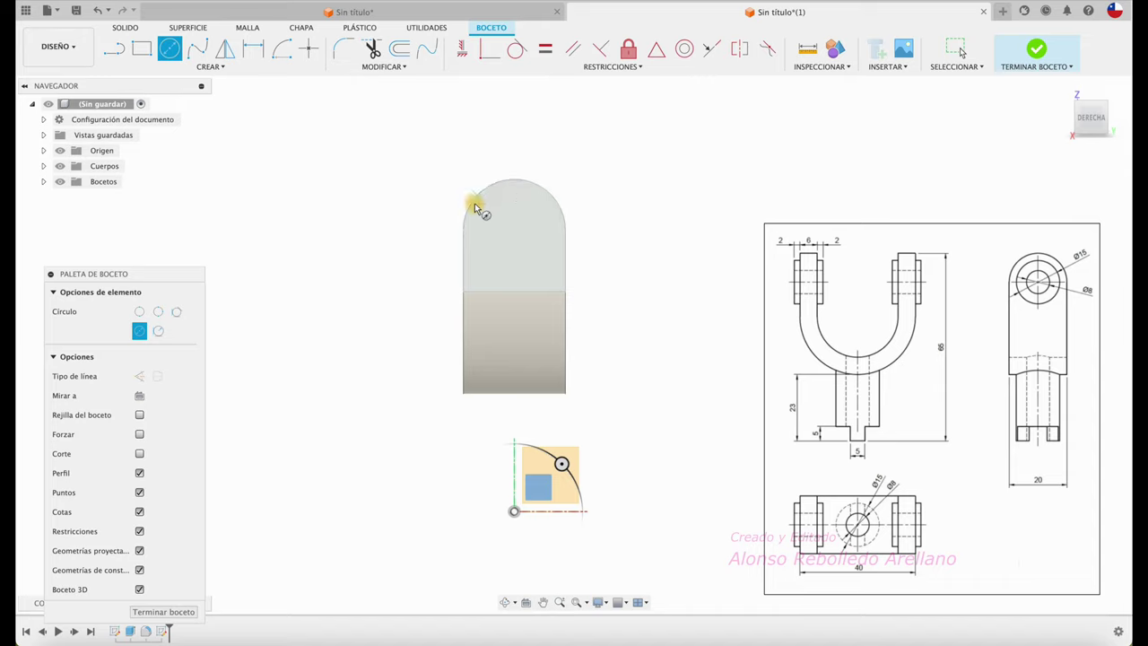
{"action": "left_click", "coordinate": [514, 231]}
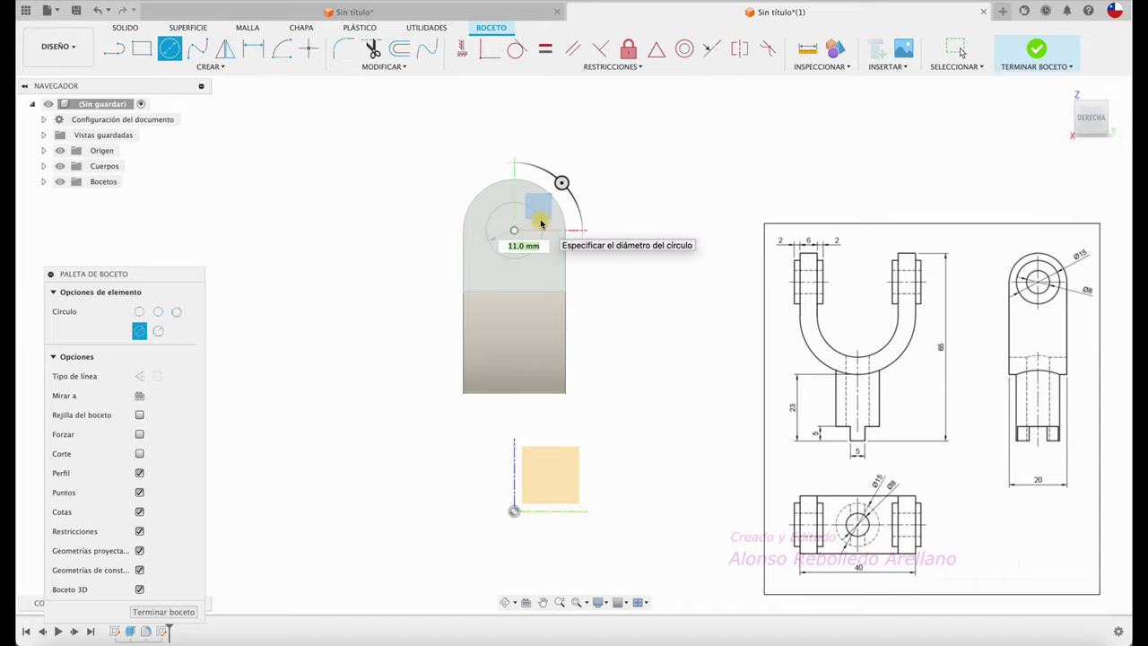
{"action": "type", "text": "8"}
{"action": "key", "text": "Return"}
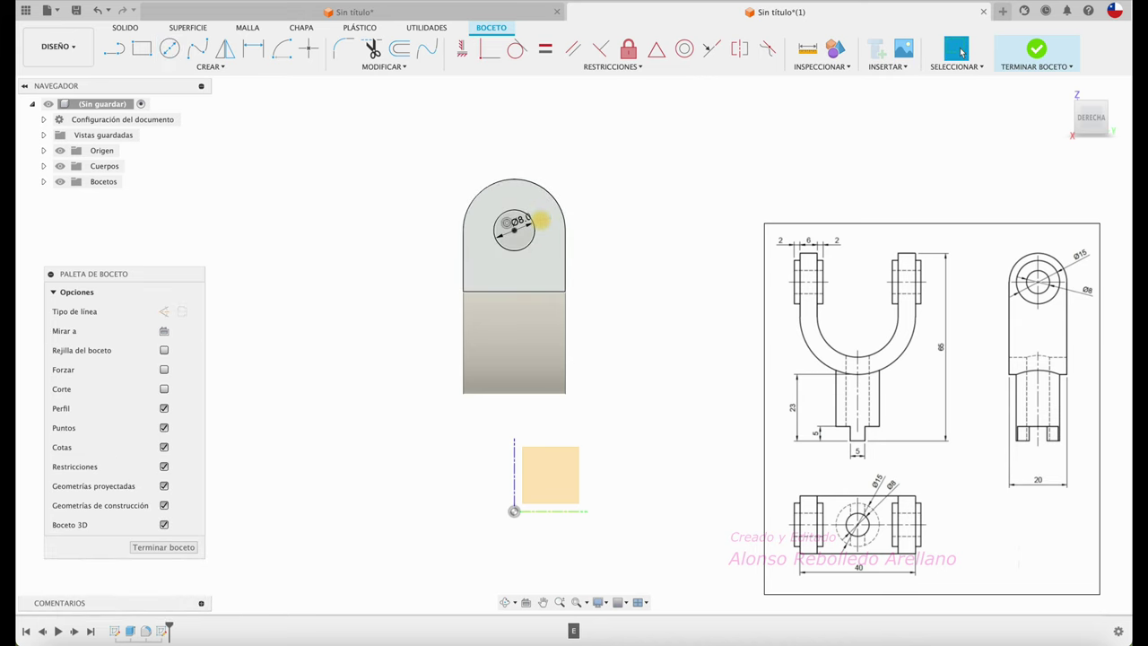
Extrude the 8 mm circle as a cut through both arms.
{"action": "left_click", "coordinate": [584, 340]}
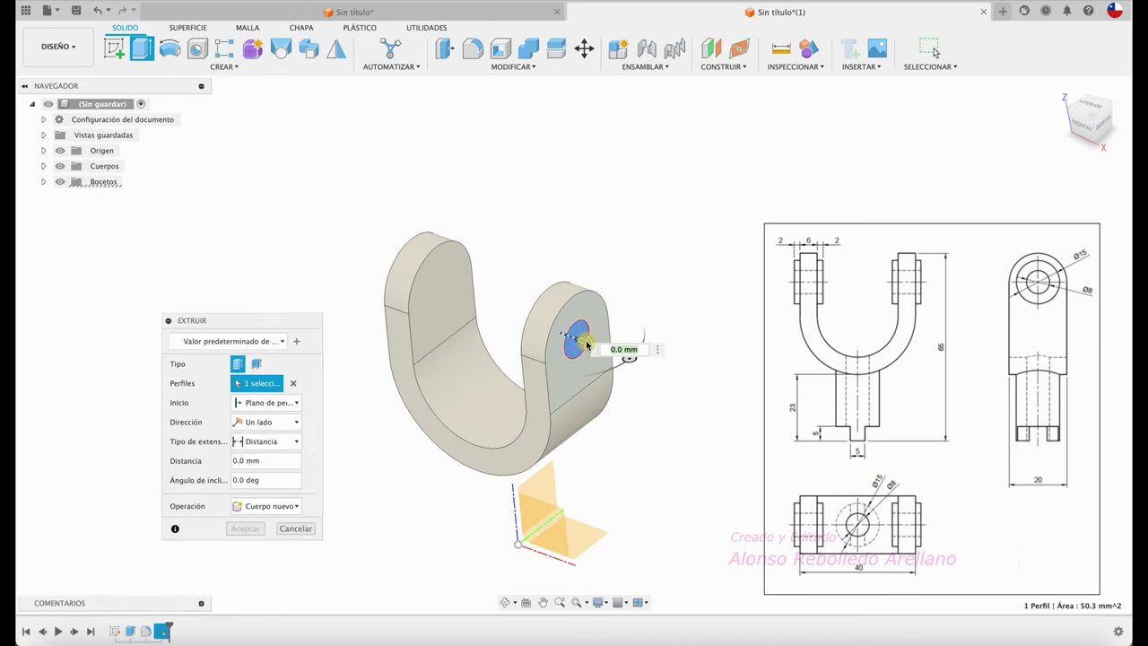
{"action": "left_click_drag", "start_coordinate": [585, 345], "coordinate": [263, 223]}
{"action": "left_click", "coordinate": [245, 528]}
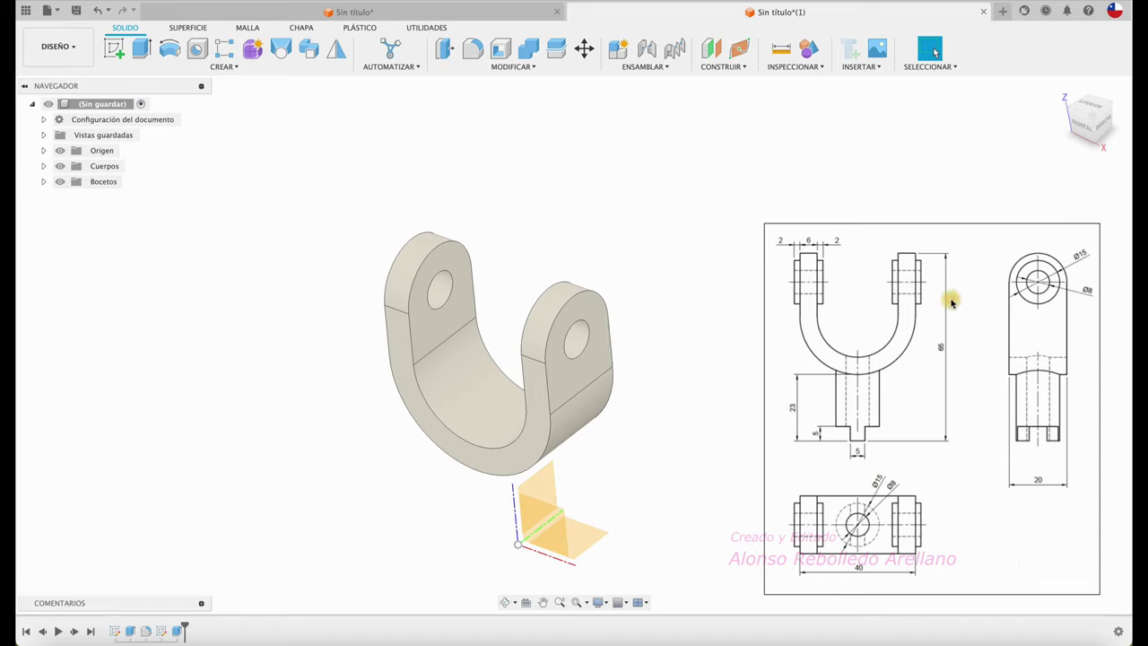
{"action": "middle_click_drag", "start_coordinate": [950, 293], "coordinate": [538, 205], "text": "shift"}
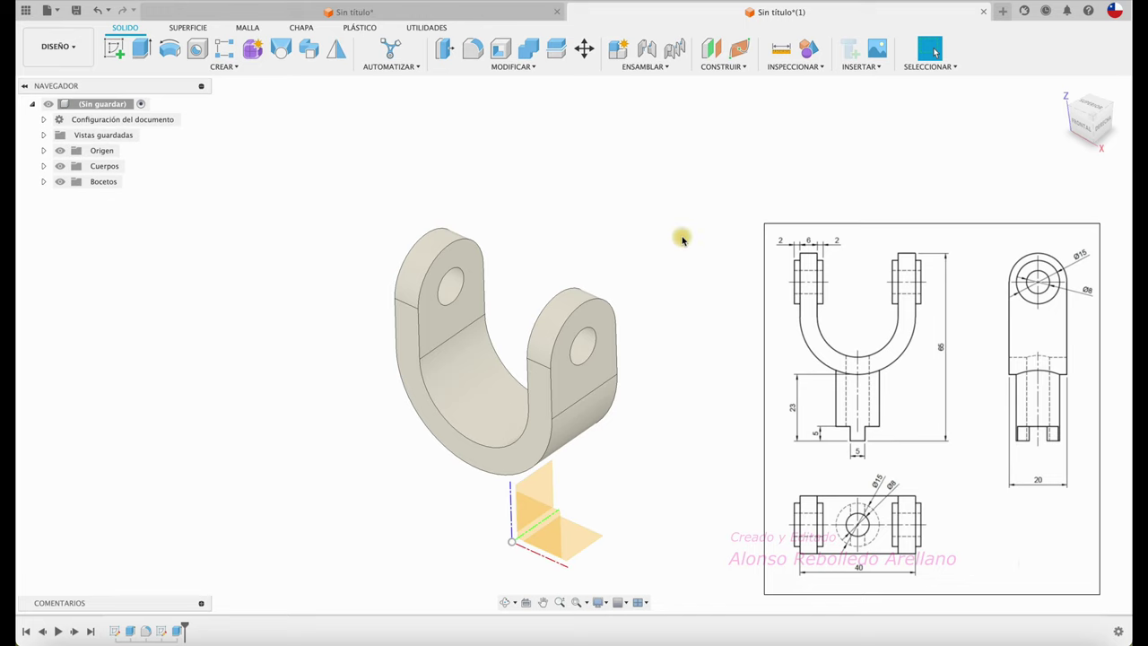
Sketch a 15 mm circle concentric with the hole on the arm's outer face.
{"action": "left_click", "coordinate": [114, 49]}
{"action": "left_click", "coordinate": [601, 326]}
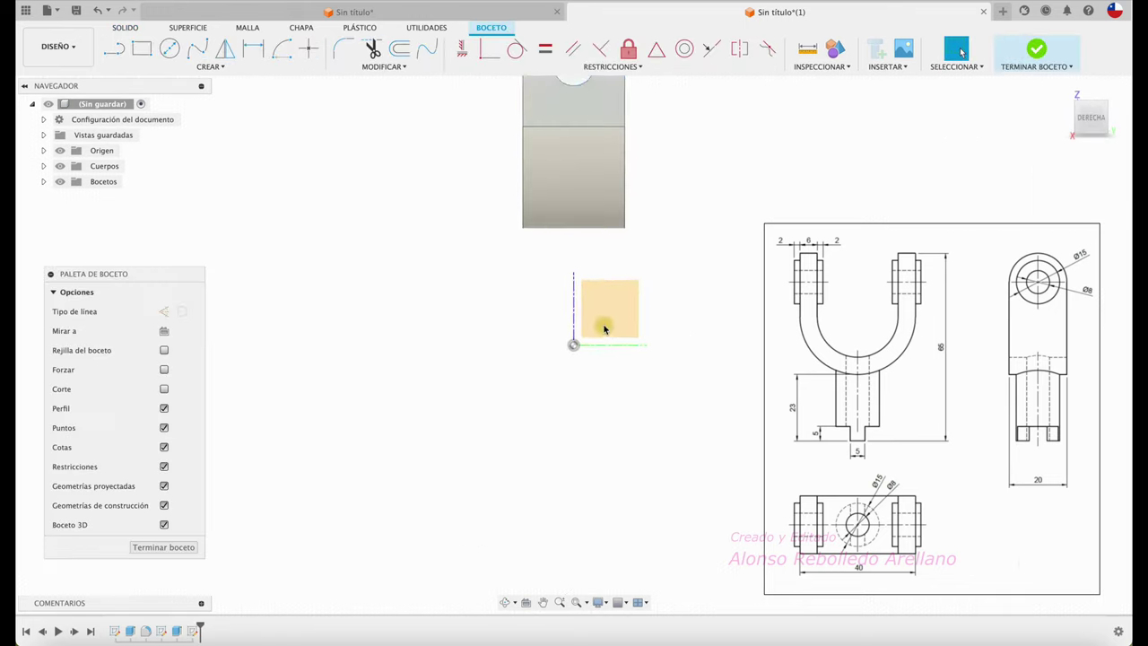
{"action": "key", "text": "c"}
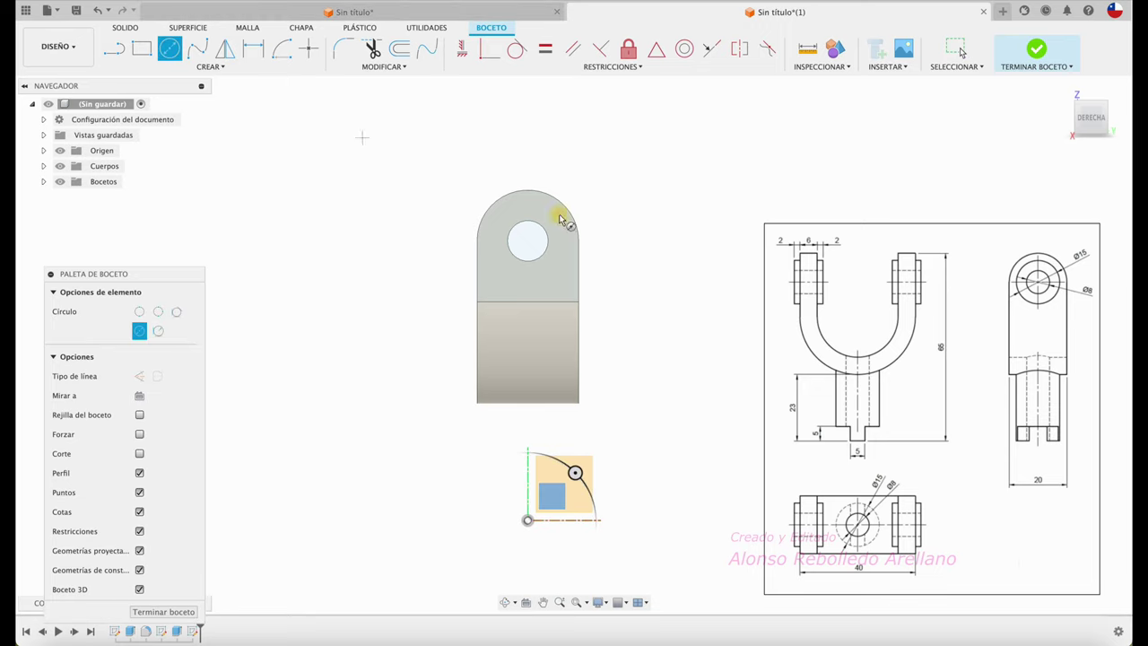
{"action": "left_click", "coordinate": [528, 243]}
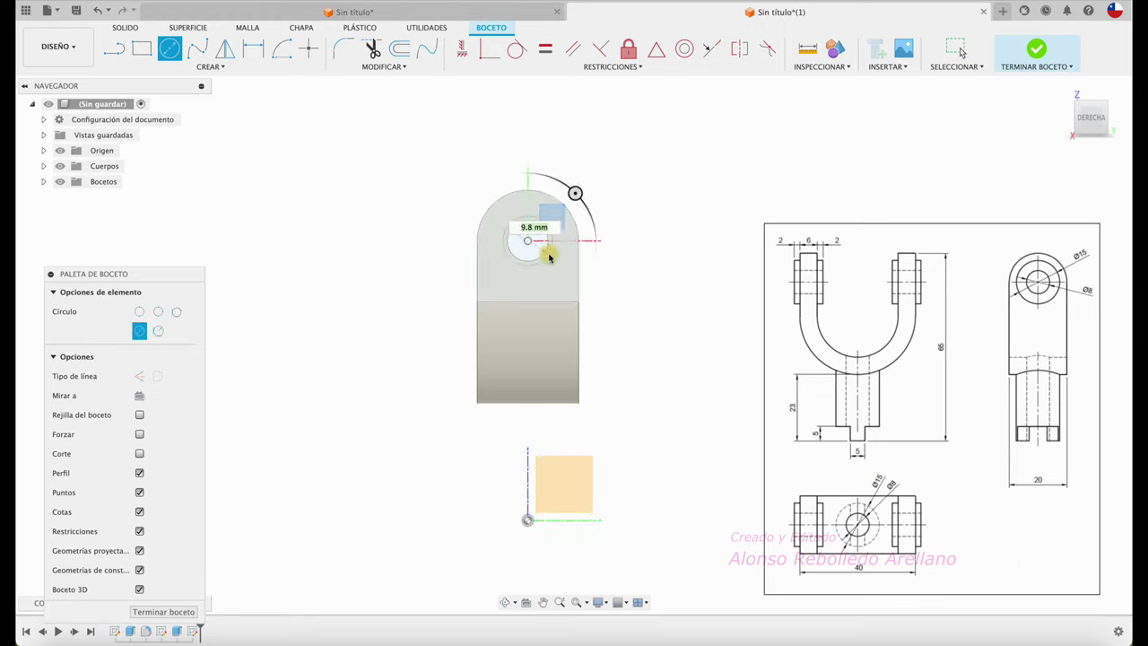
{"action": "left_click", "coordinate": [545, 250]}
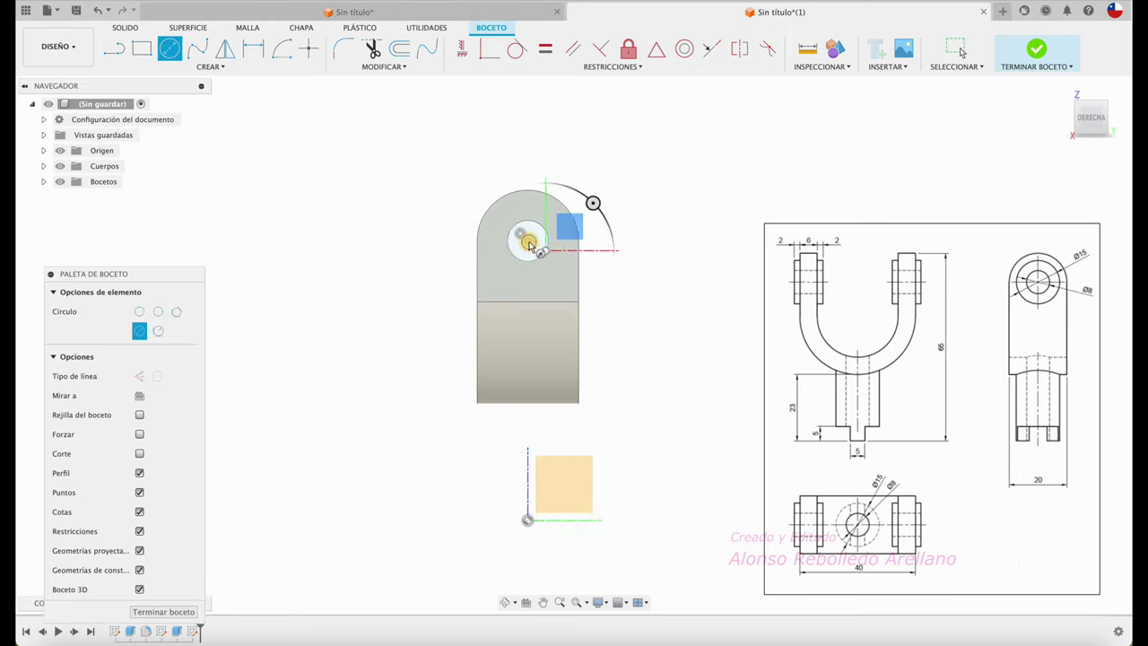
{"action": "left_click", "coordinate": [528, 243]}
{"action": "type", "text": "5"}
{"action": "key", "text": "Return"}
{"action": "left_click", "coordinate": [960, 51]}
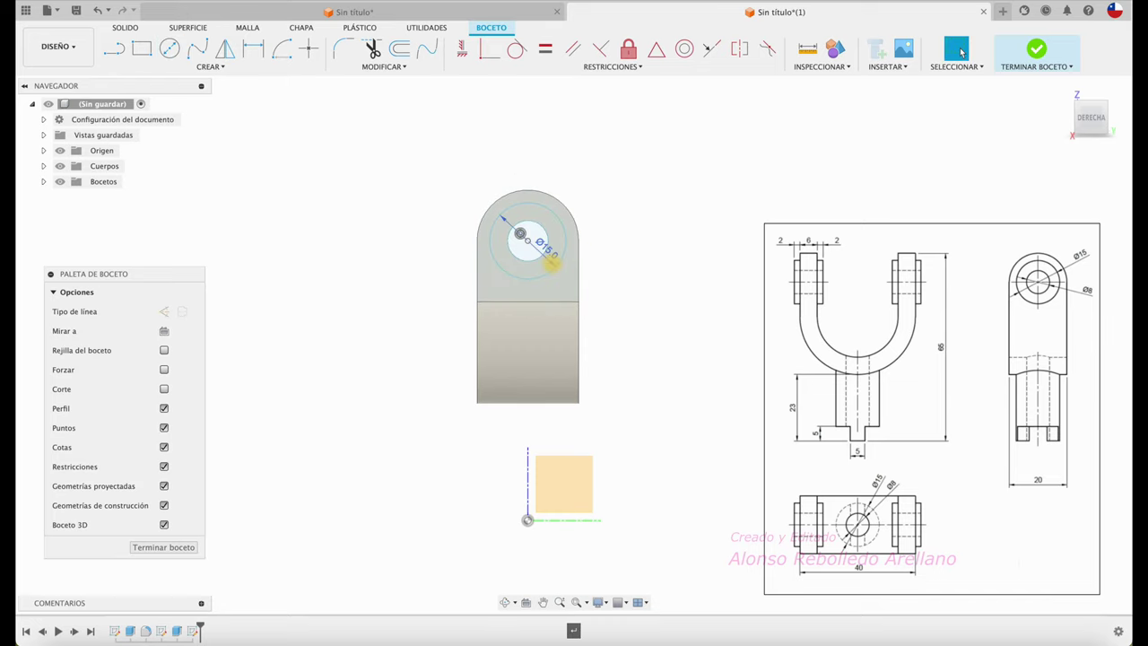
{"action": "left_click", "coordinate": [1036, 50]}
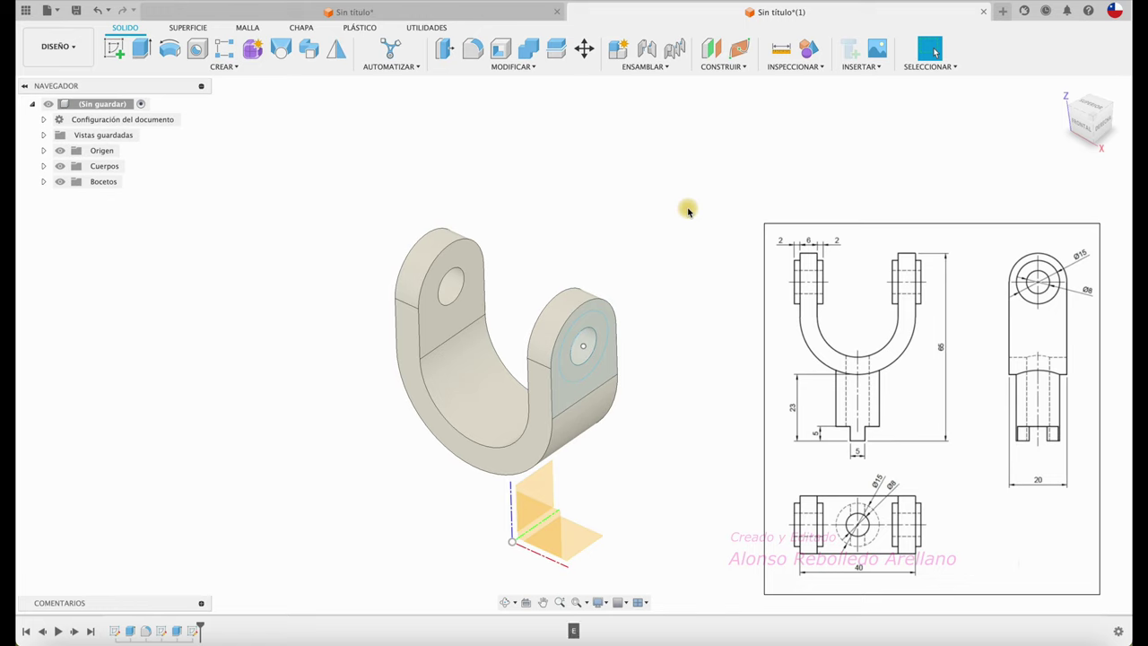
Extrude the ring profile outward 2.6 mm, joined to the arm as a boss.
{"action": "key", "text": "e"}
{"action": "left_click", "coordinate": [603, 334]}
{"action": "left_click_drag", "start_coordinate": [610, 337], "coordinate": [657, 364]}
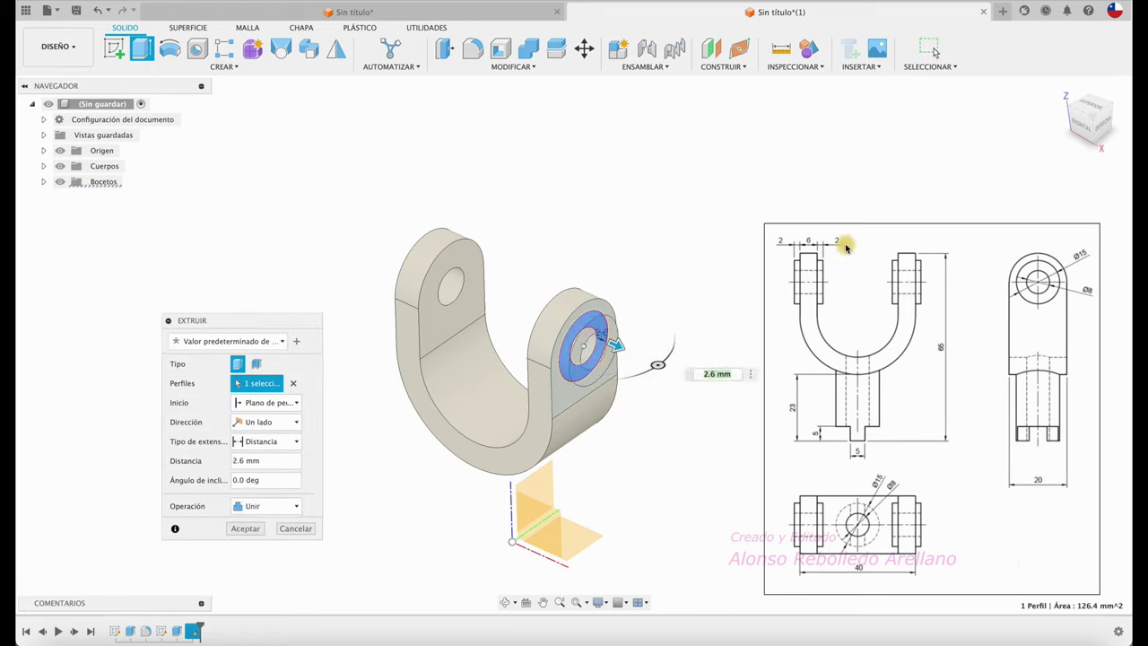
{"action": "left_click", "coordinate": [275, 460]}
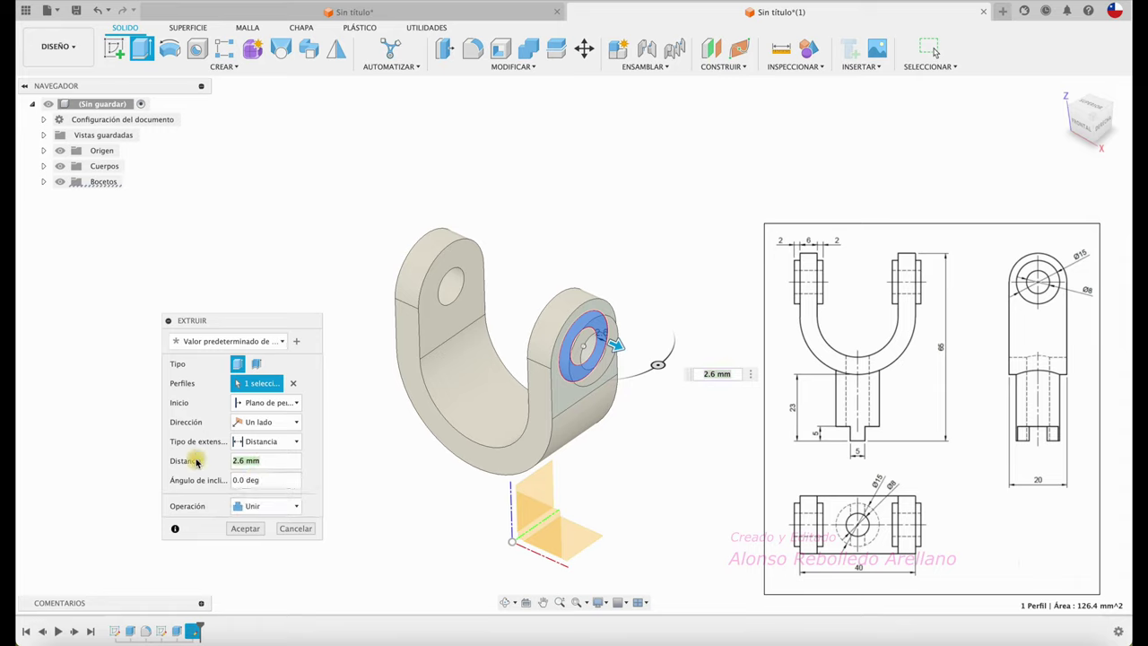
{"action": "type", "text": "2"}
{"action": "key", "text": "Return"}
{"action": "middle_click_drag", "start_coordinate": [379, 284], "coordinate": [379, 284], "text": "shift"}
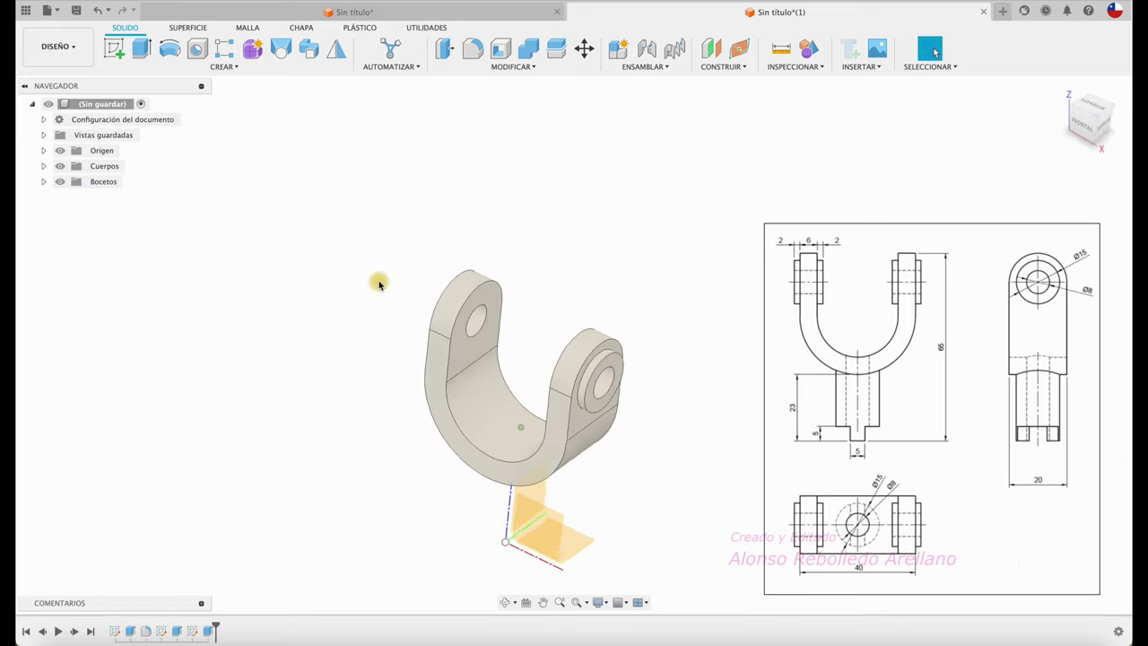
{"action": "scroll", "coordinate": [348, 251], "scroll_direction": "up", "scroll_amount": 1}
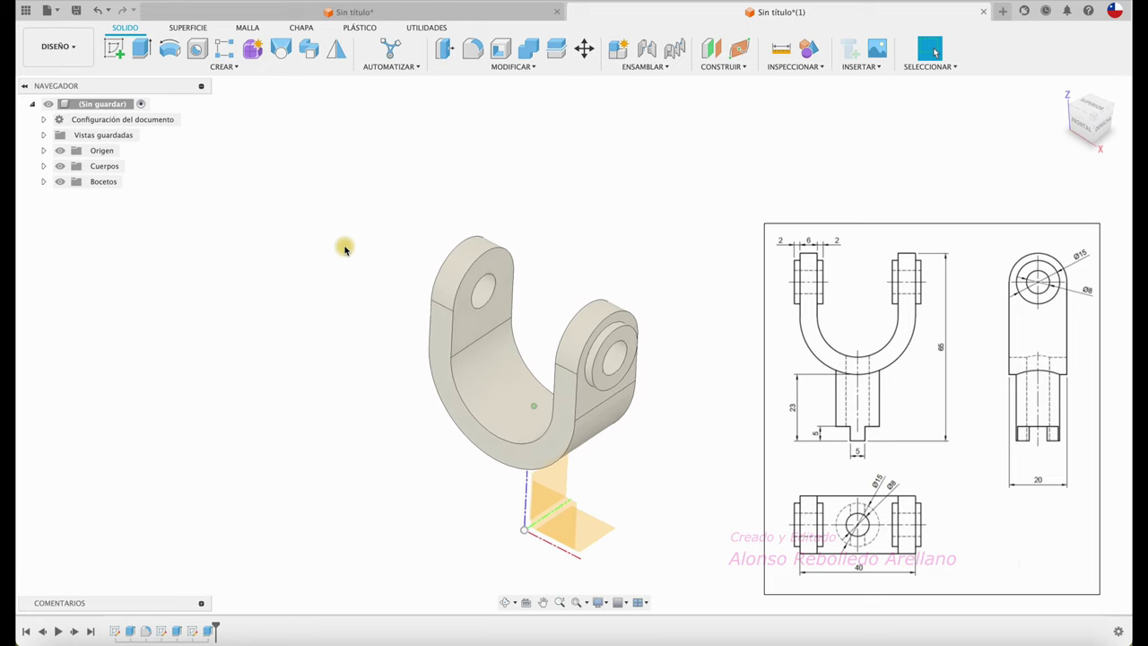
Mirror the ring boss feature across the central plane onto the opposite arm's outer face.
{"action": "left_click", "coordinate": [337, 50]}
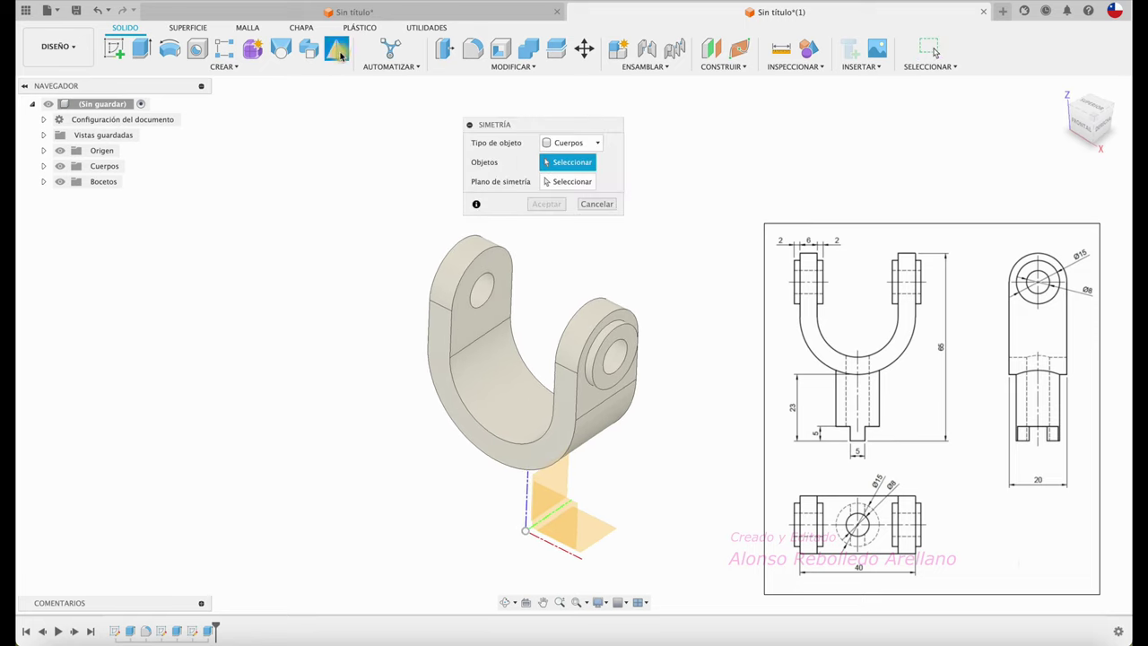
{"action": "left_click", "coordinate": [596, 144]}
{"action": "left_click", "coordinate": [571, 184]}
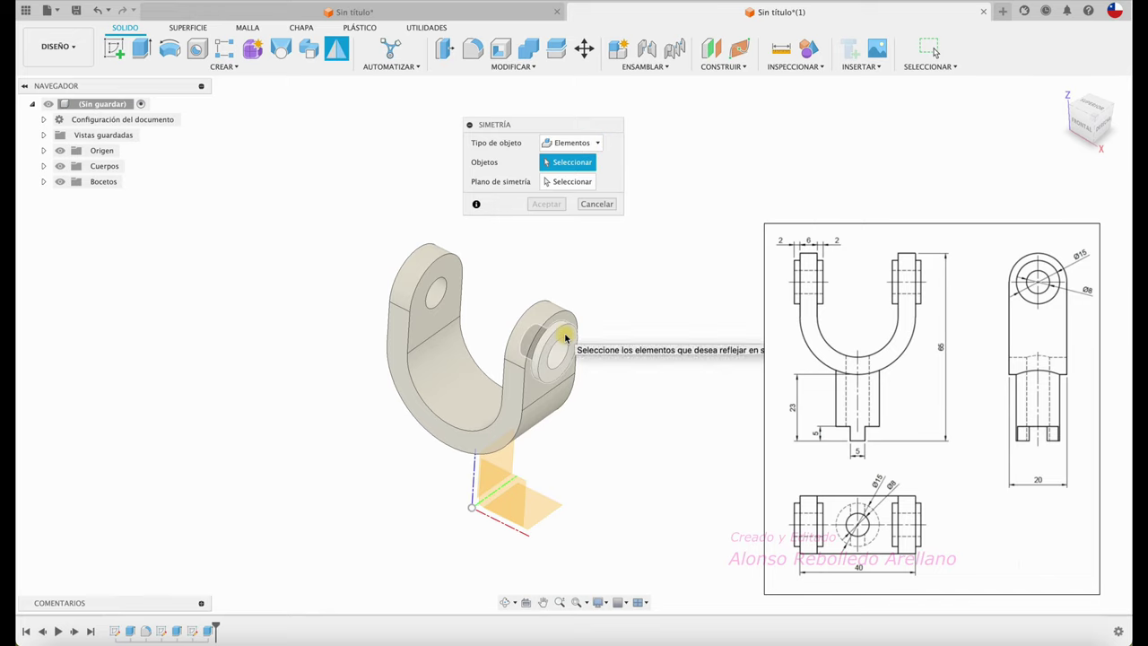
{"action": "left_click", "coordinate": [559, 330]}
{"action": "mouse_move", "coordinate": [559, 330]}
{"action": "middle_mouse_down", "text": "shift"}
{"action": "mouse_move", "coordinate": [660, 301]}
{"action": "mouse_move", "coordinate": [584, 212]}
{"action": "middle_mouse_up", "text": "shift"}
{"action": "left_click", "coordinate": [568, 182]}
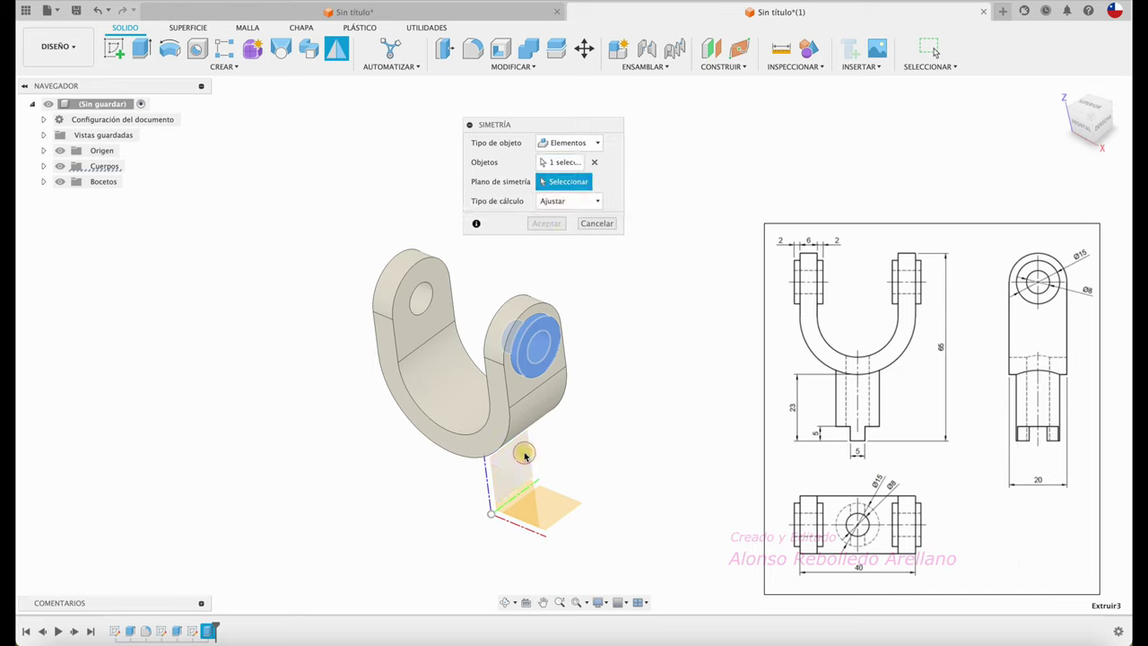
{"action": "left_click", "coordinate": [526, 457]}
{"action": "middle_click_drag", "start_coordinate": [526, 453], "coordinate": [542, 248], "text": "shift"}
{"action": "left_click", "coordinate": [549, 223]}
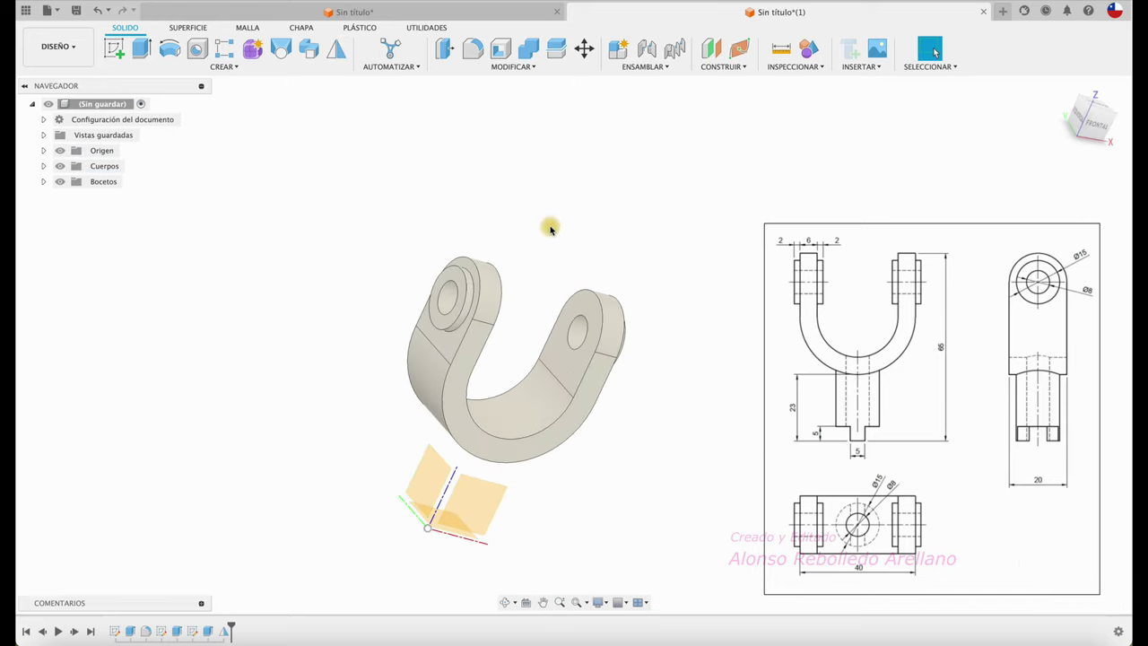
{"action": "mouse_move", "coordinate": [534, 284]}
{"action": "middle_mouse_down", "text": "shift"}
{"action": "mouse_move", "coordinate": [546, 287]}
{"action": "mouse_move", "coordinate": [493, 320]}
{"action": "mouse_move", "coordinate": [515, 297]}
{"action": "mouse_move", "coordinate": [501, 205]}
{"action": "mouse_move", "coordinate": [562, 310]}
{"action": "mouse_move", "coordinate": [579, 441]}
{"action": "mouse_move", "coordinate": [525, 440]}
{"action": "mouse_move", "coordinate": [474, 309]}
{"action": "middle_mouse_up", "text": "shift"}
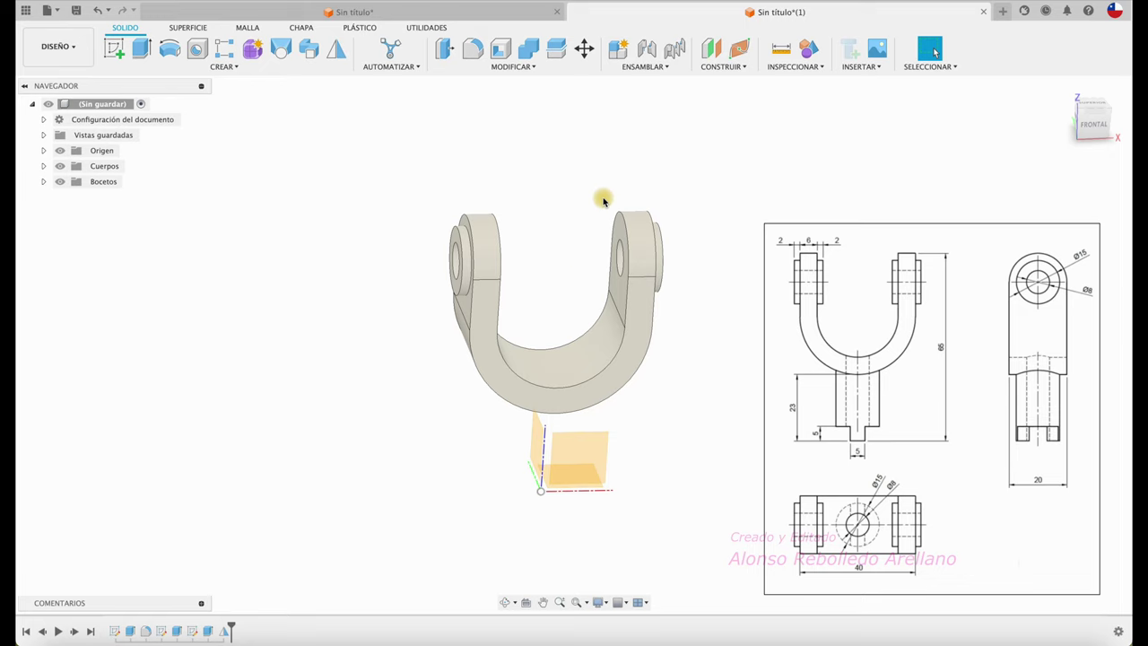
{"action": "mouse_move", "coordinate": [602, 201]}
{"action": "middle_mouse_down", "text": "shift"}
{"action": "mouse_move", "coordinate": [547, 164]}
{"action": "mouse_move", "coordinate": [604, 153]}
{"action": "mouse_move", "coordinate": [642, 114]}
{"action": "mouse_move", "coordinate": [709, 81]}
{"action": "middle_mouse_up", "text": "shift"}
Create a midplane between the two faces of one arm.
{"action": "left_click", "coordinate": [724, 67]}
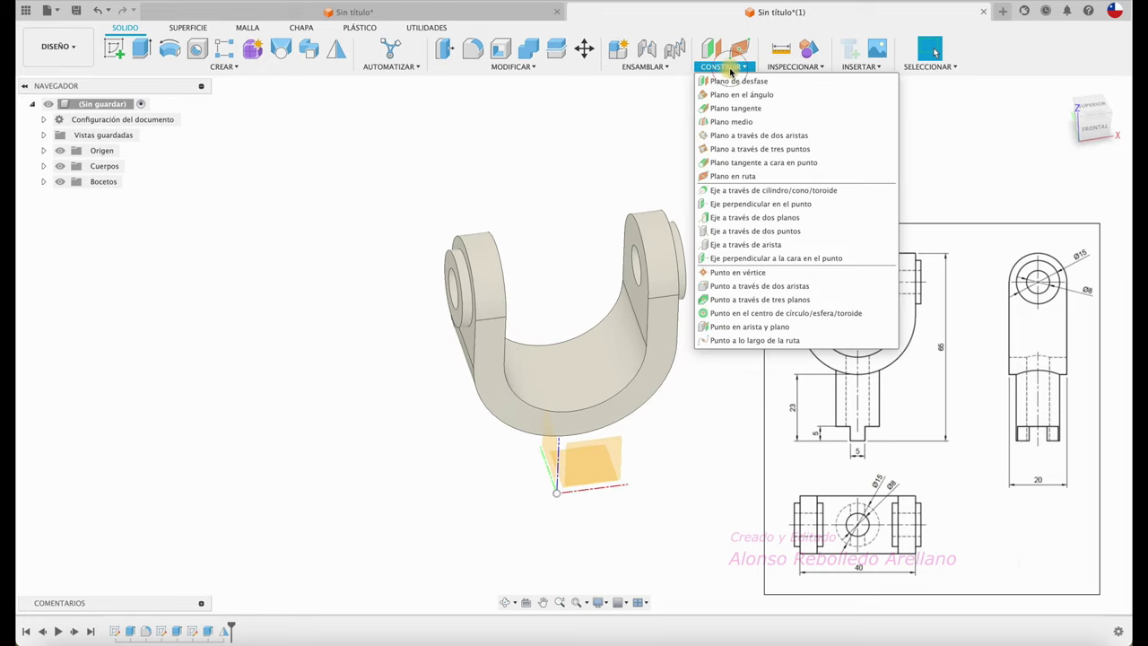
{"action": "left_click", "coordinate": [737, 122]}
{"action": "mouse_move", "coordinate": [735, 120]}
{"action": "middle_mouse_down", "text": "shift"}
{"action": "mouse_move", "coordinate": [526, 338]}
{"action": "mouse_move", "coordinate": [520, 317]}
{"action": "mouse_move", "coordinate": [546, 277]}
{"action": "mouse_move", "coordinate": [556, 222]}
{"action": "mouse_move", "coordinate": [446, 161]}
{"action": "mouse_move", "coordinate": [385, 153]}
{"action": "mouse_move", "coordinate": [375, 140]}
{"action": "middle_mouse_up", "text": "shift"}
{"action": "left_click", "coordinate": [530, 341]}
{"action": "left_click", "coordinate": [513, 315]}
{"action": "left_click", "coordinate": [556, 221]}
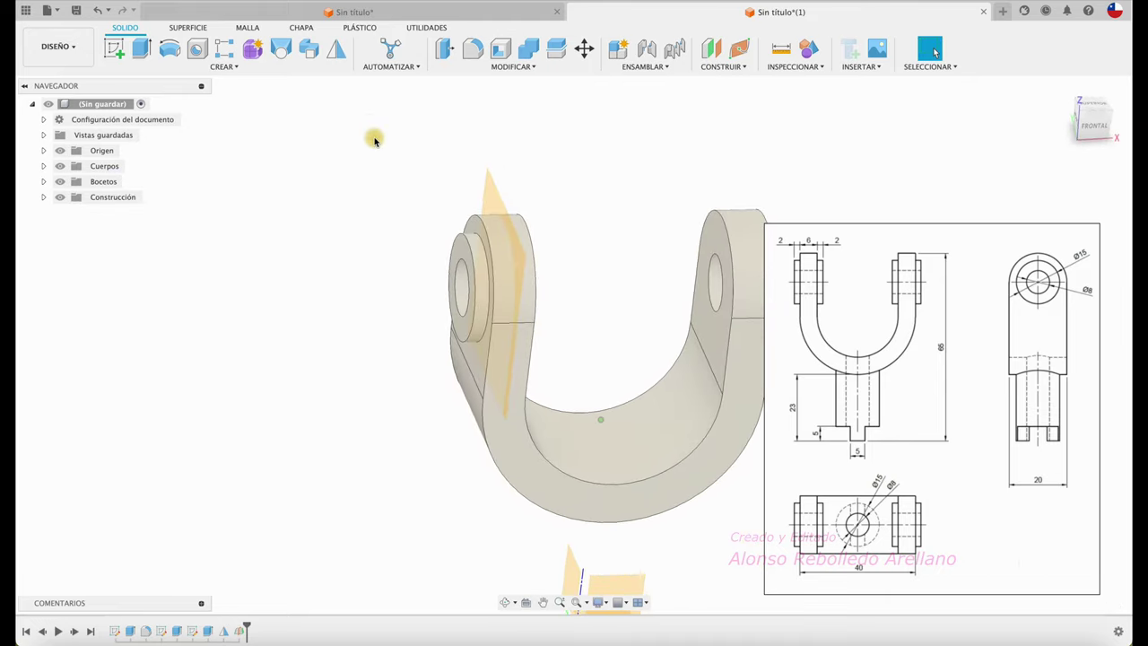
Mirror the left arm's boss across the arm midplane onto its inner face.
{"action": "left_click", "coordinate": [336, 52]}
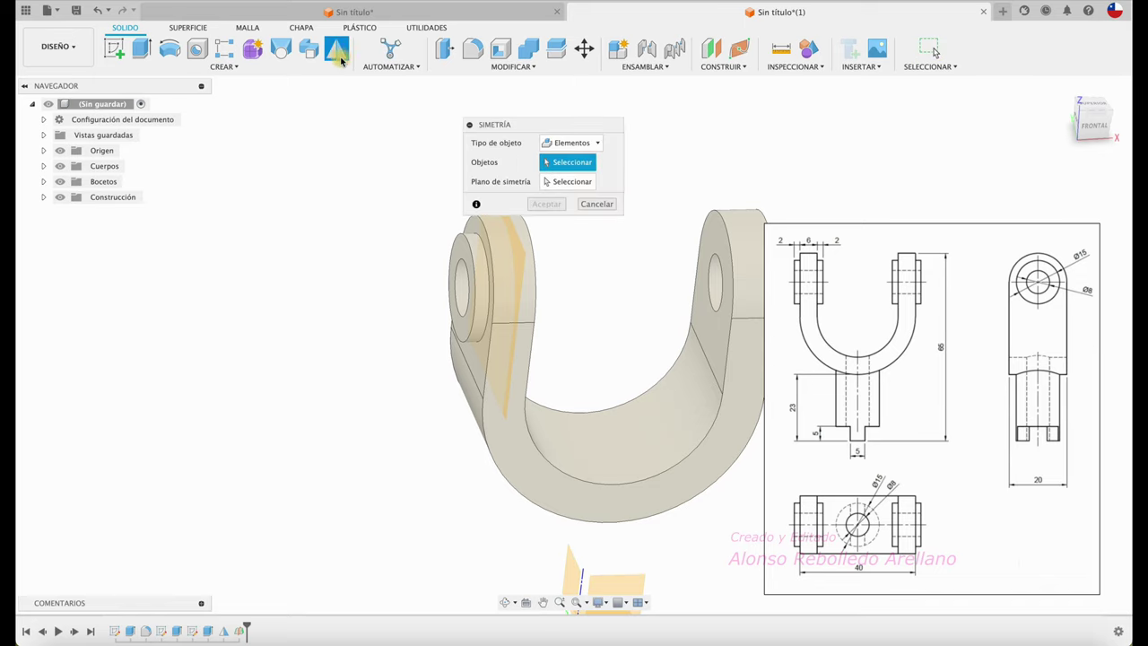
{"action": "middle_click_drag", "start_coordinate": [628, 386], "coordinate": [600, 422], "text": "shift"}
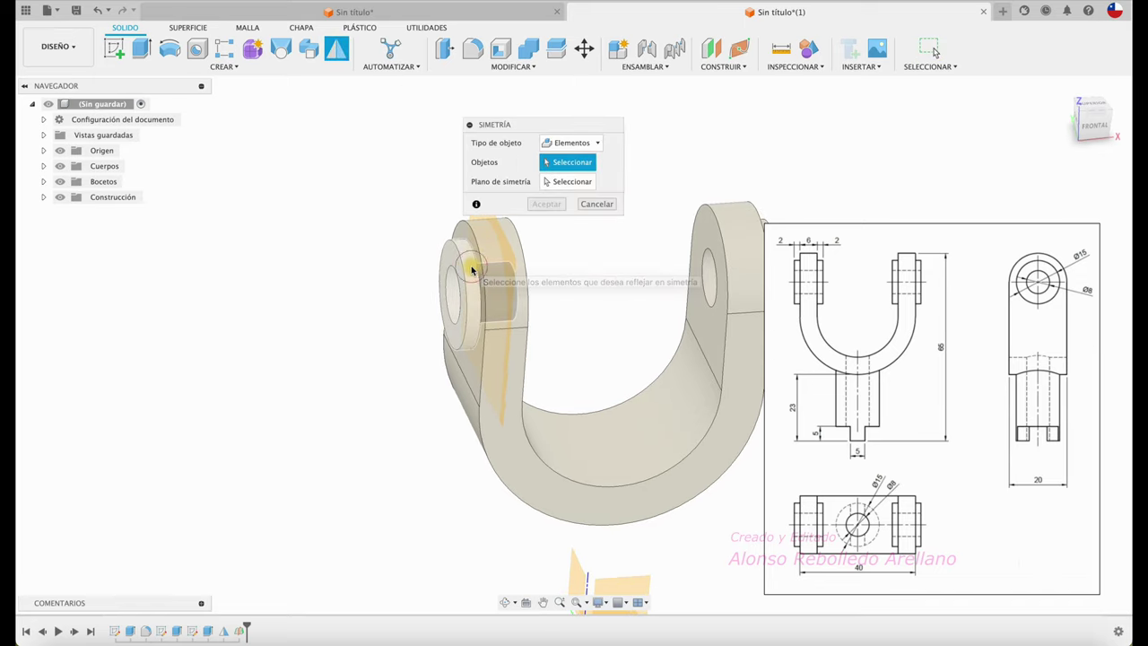
{"action": "left_click", "coordinate": [470, 271]}
{"action": "left_click", "coordinate": [558, 185]}
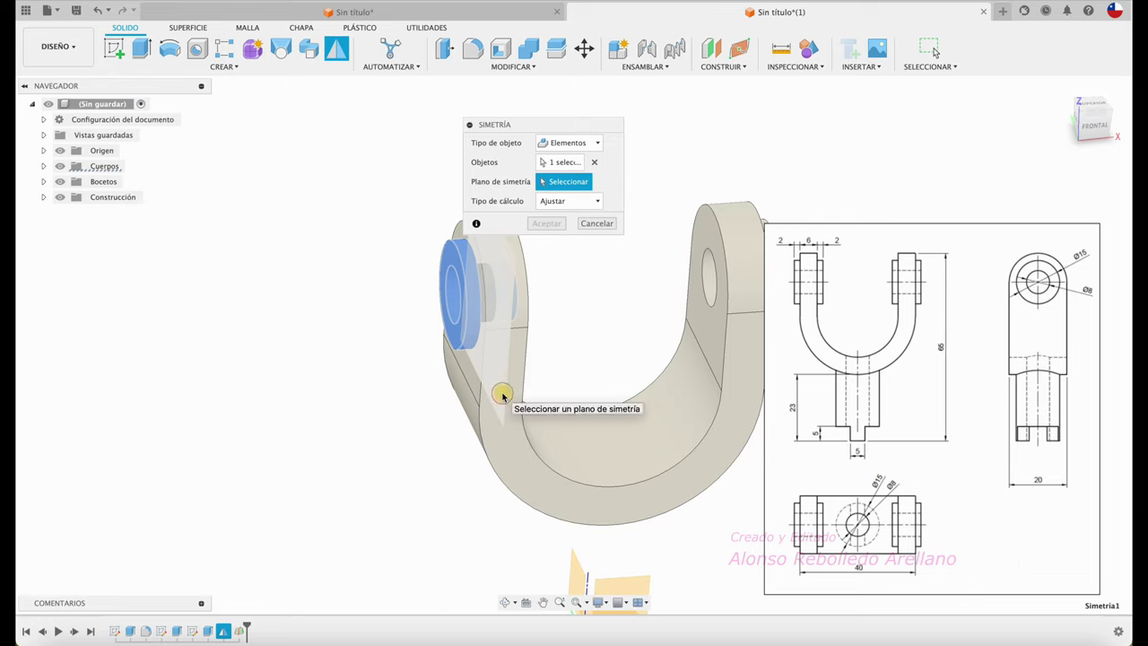
{"action": "left_click", "coordinate": [506, 394]}
{"action": "left_click", "coordinate": [548, 223]}
{"action": "middle_click_drag", "start_coordinate": [557, 262], "coordinate": [525, 213], "text": "shift"}
Mirror the left arm's bosses across the central plane onto the other arm.
{"action": "left_click", "coordinate": [338, 56]}
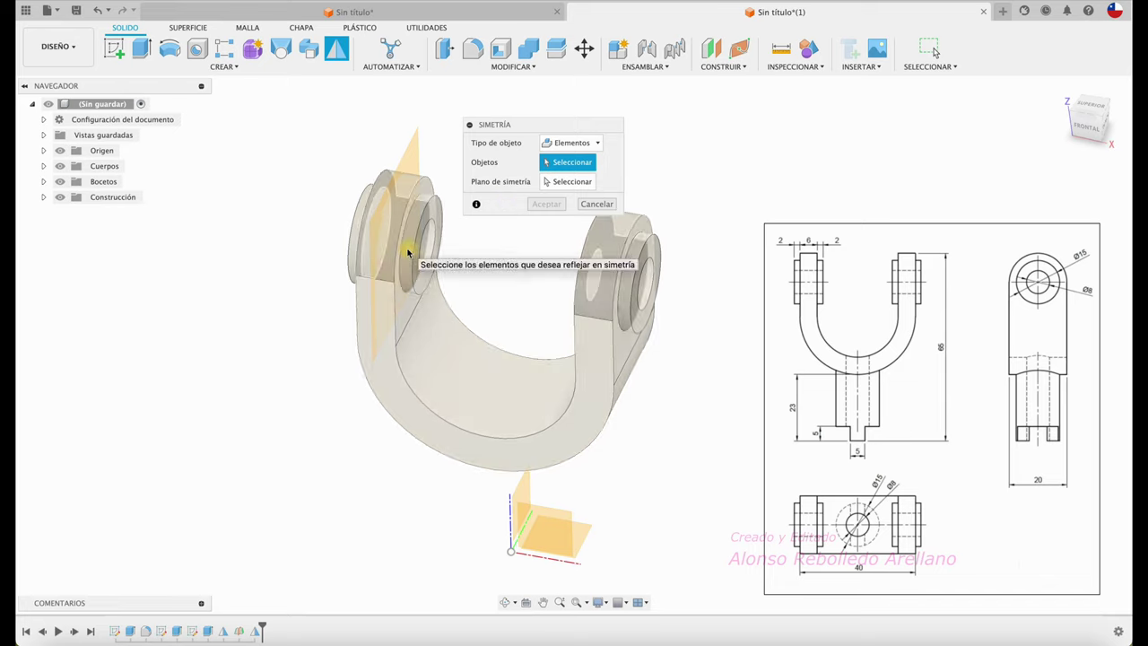
{"action": "left_click", "coordinate": [406, 253]}
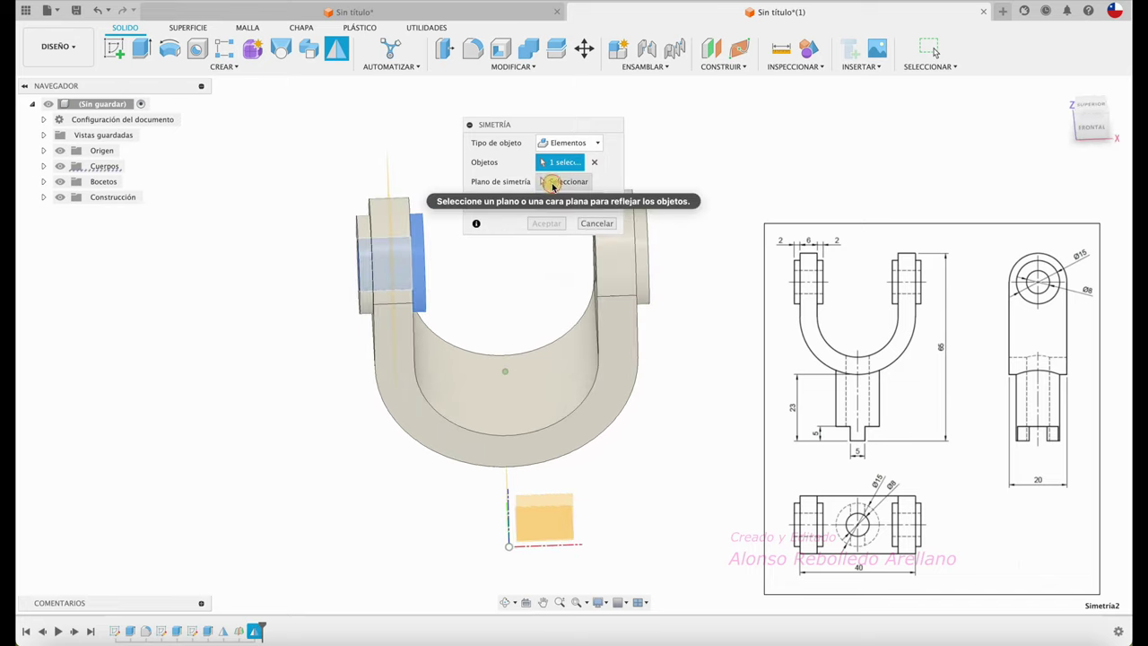
{"action": "left_click", "coordinate": [550, 183]}
{"action": "mouse_move", "coordinate": [530, 526]}
{"action": "middle_mouse_down", "text": "shift"}
{"action": "mouse_move", "coordinate": [584, 494]}
{"action": "mouse_move", "coordinate": [565, 296]}
{"action": "middle_mouse_up", "text": "shift"}
{"action": "left_click", "coordinate": [577, 484]}
{"action": "left_click", "coordinate": [556, 223]}
{"action": "scroll", "coordinate": [661, 396], "scroll_direction": "down", "scroll_amount": 3, "text": "shift"}
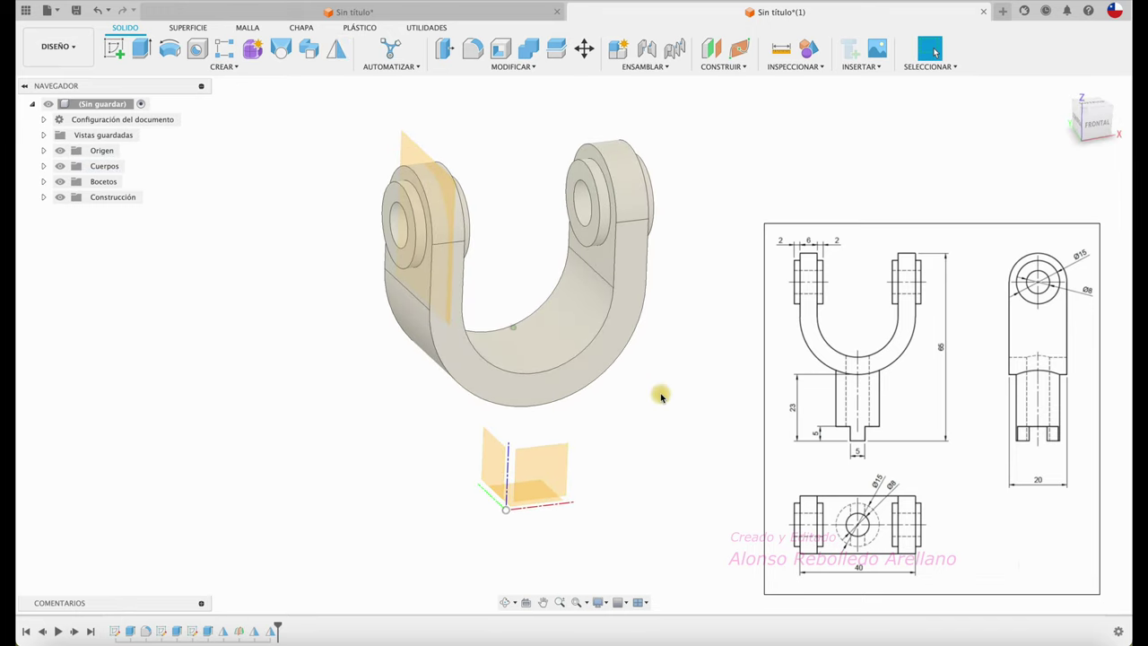
Expand the Bocetos folder and unhide the second sketch with its vertical construction line.
{"action": "scroll", "coordinate": [661, 397], "scroll_direction": "down", "scroll_amount": 2, "text": "shift"}
{"action": "scroll", "coordinate": [661, 396], "scroll_direction": "down", "scroll_amount": 2, "text": "shift"}
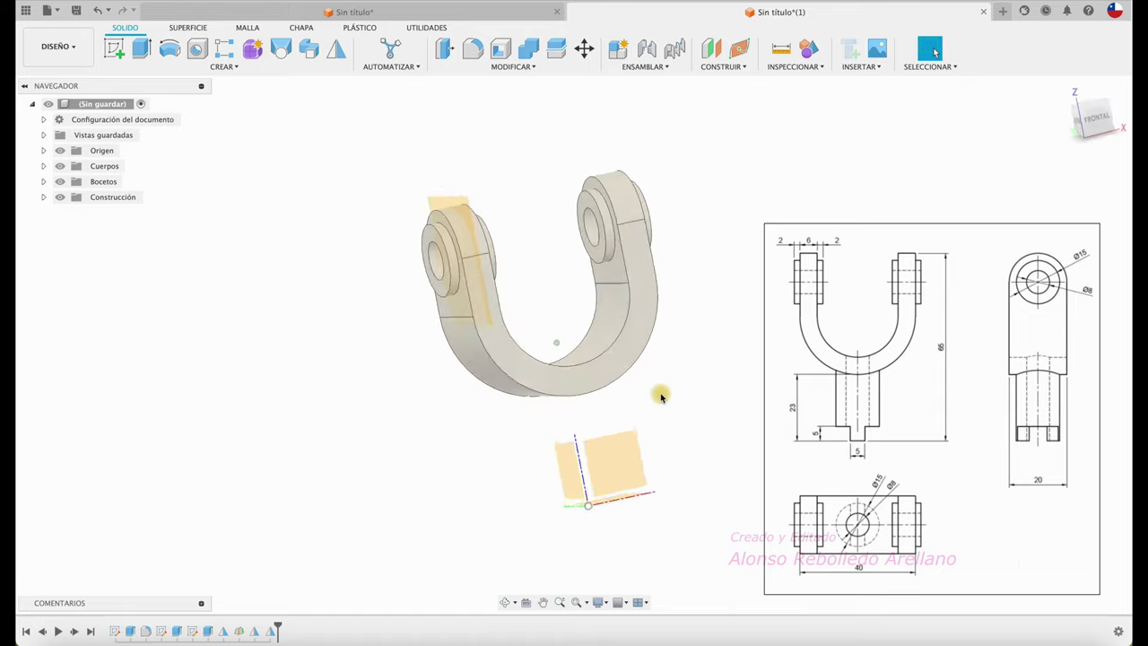
{"action": "scroll", "coordinate": [662, 397], "scroll_direction": "down", "scroll_amount": 2, "text": "shift"}
{"action": "scroll", "coordinate": [662, 396], "scroll_direction": "down", "scroll_amount": 2, "text": "shift"}
{"action": "scroll", "coordinate": [661, 397], "scroll_direction": "up", "scroll_amount": 3, "text": "shift"}
{"action": "scroll", "coordinate": [744, 253], "scroll_direction": "up", "scroll_amount": 3, "text": "shift"}
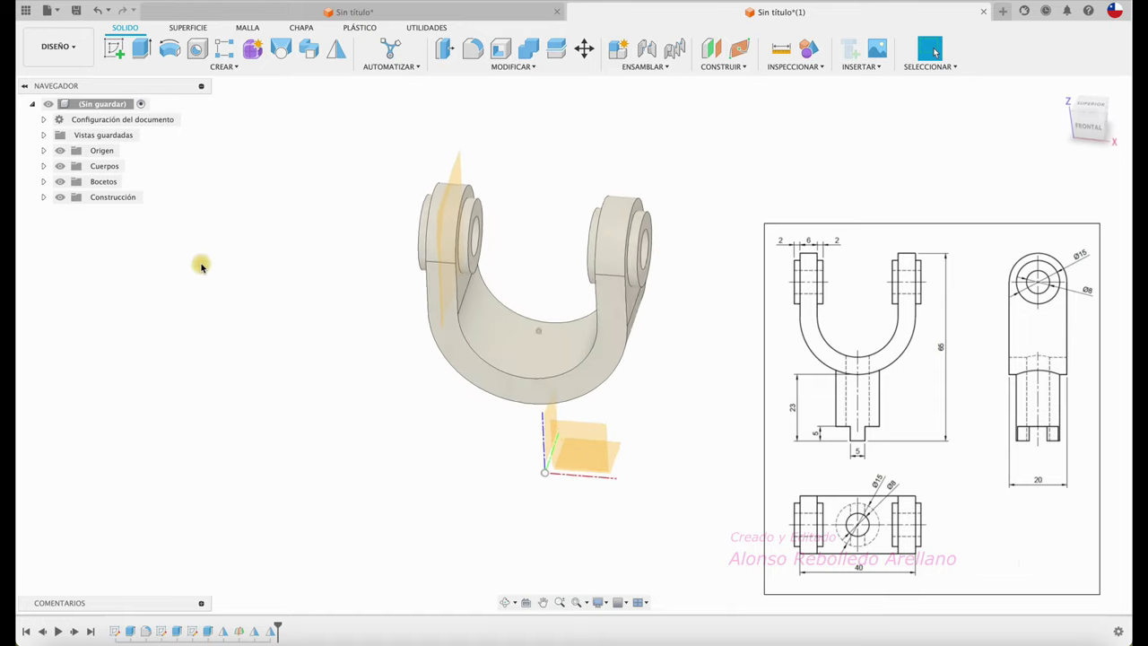
{"action": "left_click", "coordinate": [43, 182]}
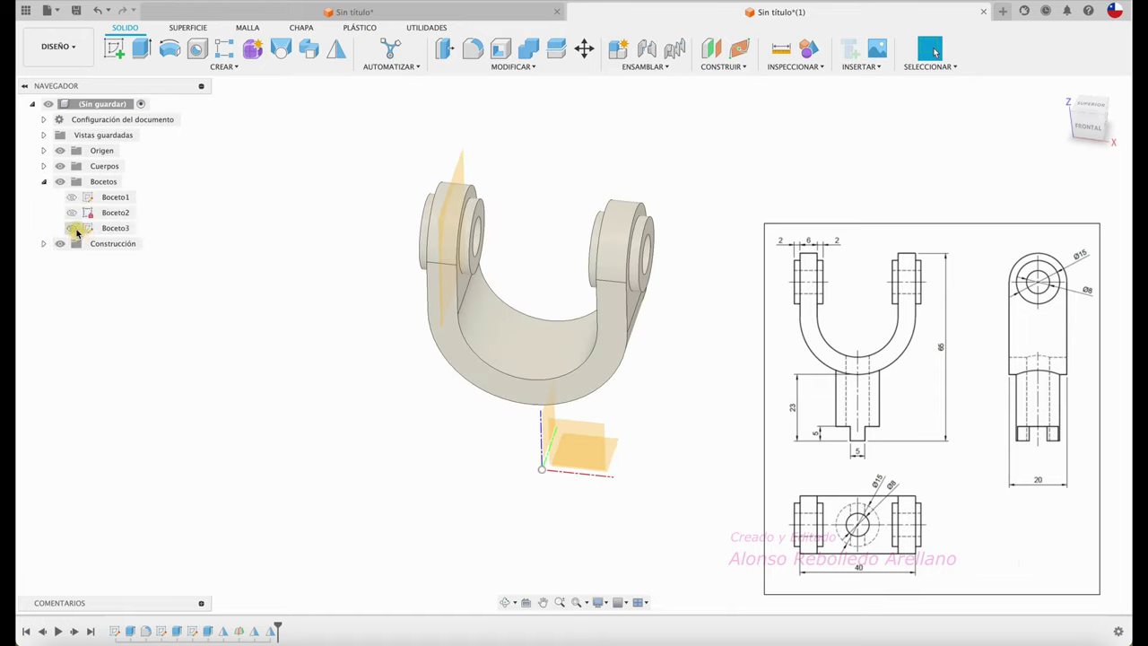
{"action": "left_click", "coordinate": [72, 212]}
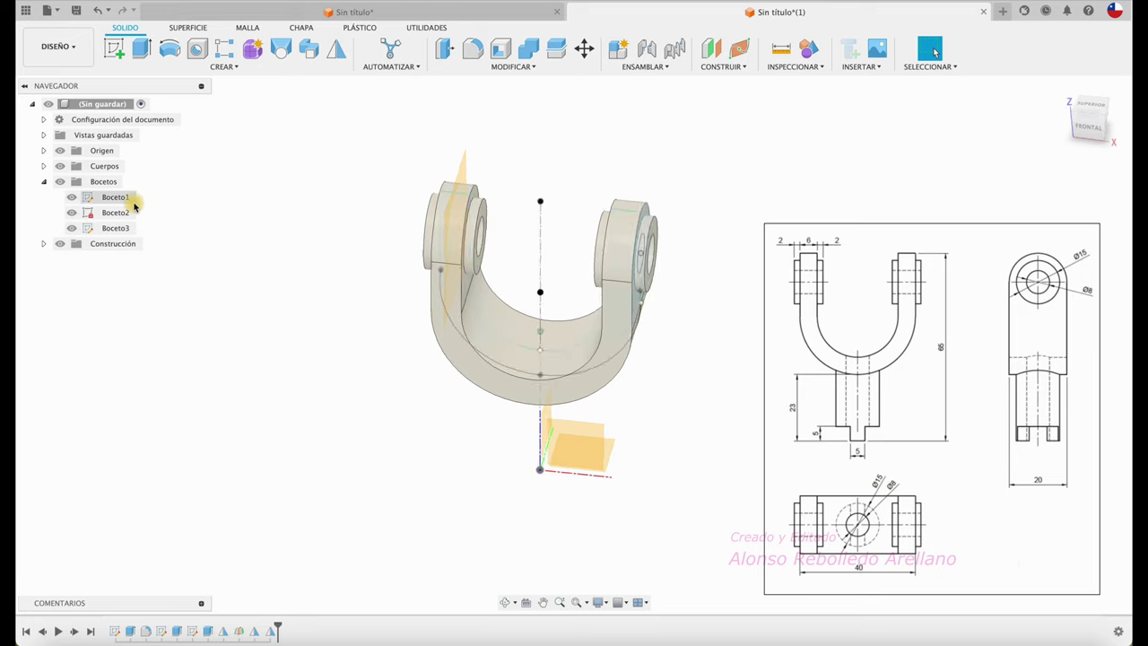
{"action": "scroll", "coordinate": [269, 333], "scroll_direction": "down", "scroll_amount": 3, "text": "shift"}
{"action": "scroll", "coordinate": [292, 352], "scroll_direction": "down", "scroll_amount": 3, "text": "shift"}
{"action": "scroll", "coordinate": [539, 449], "scroll_direction": "down", "scroll_amount": 2, "text": "shift"}
{"action": "scroll", "coordinate": [592, 526], "scroll_direction": "down", "scroll_amount": 3, "text": "shift"}
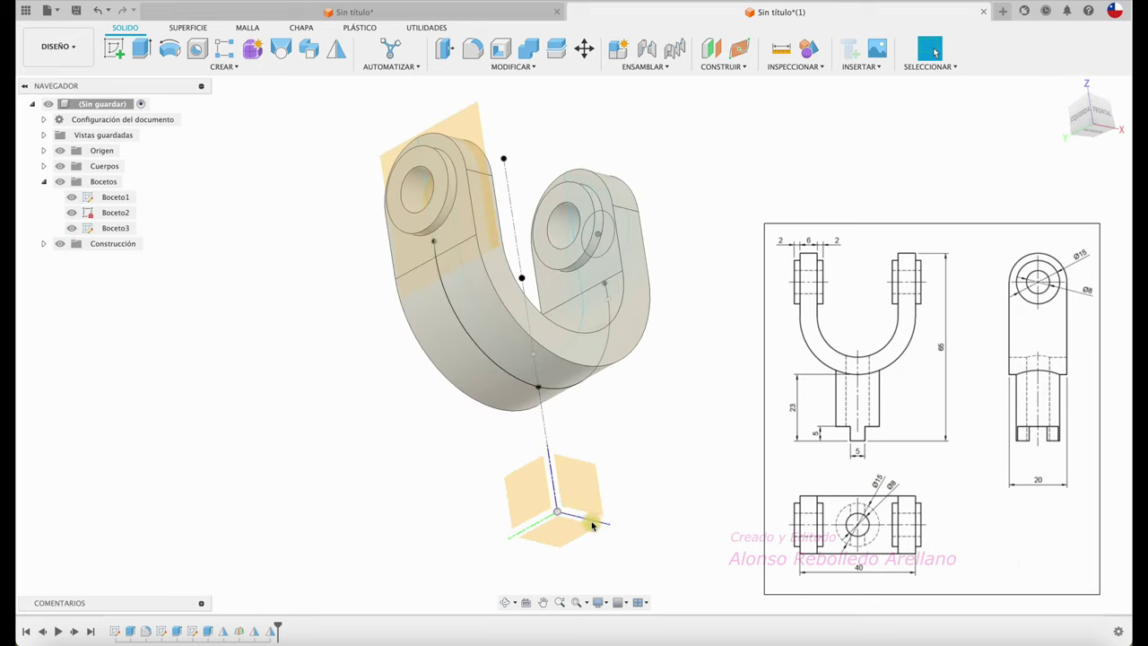
{"action": "scroll", "coordinate": [580, 518], "scroll_direction": "down", "scroll_amount": 2, "text": "shift"}
{"action": "scroll", "coordinate": [850, 409], "scroll_direction": "down", "scroll_amount": 3, "text": "shift"}
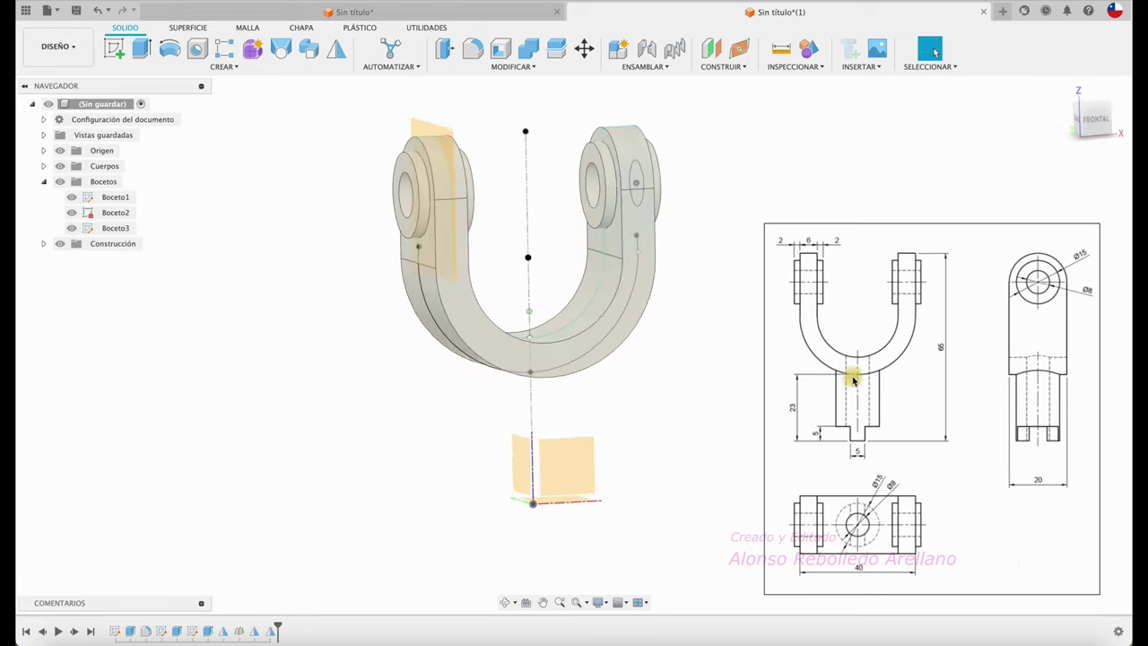
{"action": "scroll", "coordinate": [721, 497], "scroll_direction": "down", "scroll_amount": 2, "text": "shift"}
{"action": "scroll", "coordinate": [793, 464], "scroll_direction": "down", "scroll_amount": 2, "text": "shift"}
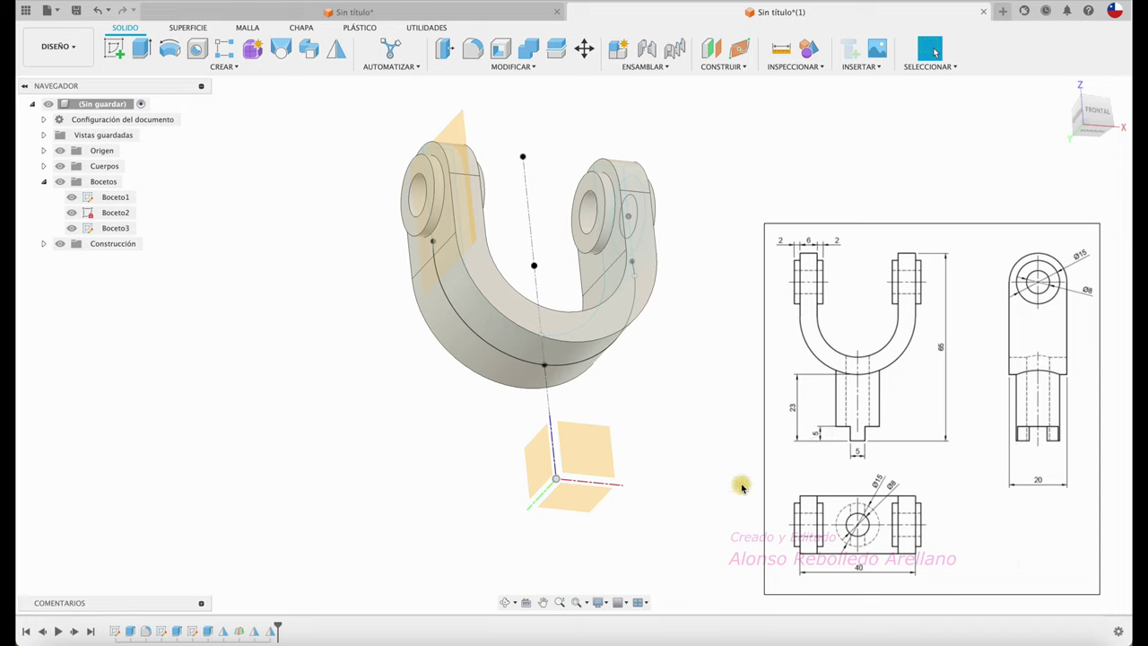
{"action": "scroll", "coordinate": [718, 462], "scroll_direction": "down", "scroll_amount": 3, "text": "shift"}
{"action": "scroll", "coordinate": [692, 430], "scroll_direction": "down", "scroll_amount": 2, "text": "shift"}
{"action": "scroll", "coordinate": [651, 416], "scroll_direction": "down", "scroll_amount": 3, "text": "shift"}
{"action": "scroll", "coordinate": [619, 269], "scroll_direction": "down", "scroll_amount": 3, "text": "shift"}
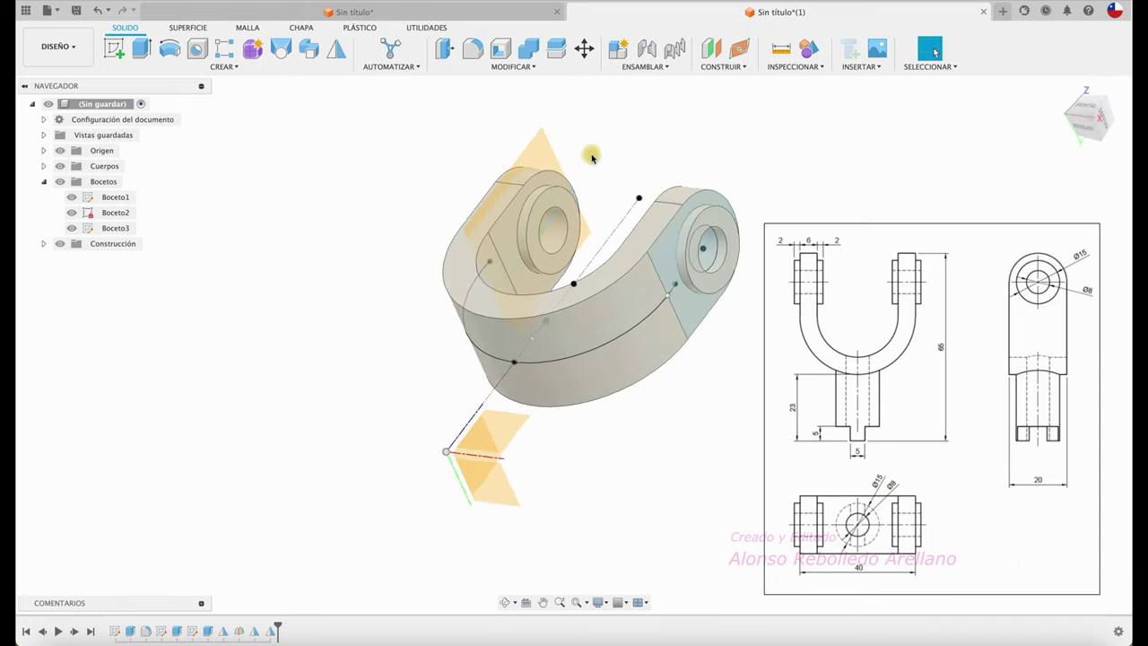
Create a construction plane offset 13.1 mm from the XY plane.
{"action": "left_click", "coordinate": [712, 49]}
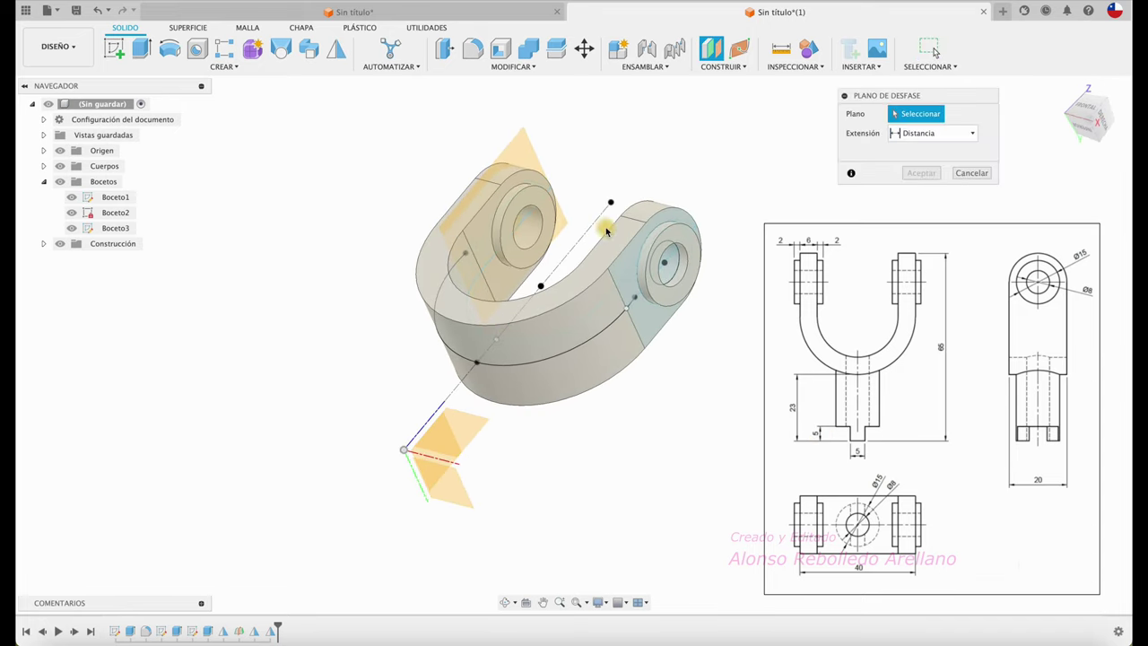
{"action": "left_click", "coordinate": [445, 493]}
{"action": "left_click_drag", "start_coordinate": [484, 508], "coordinate": [526, 461]}
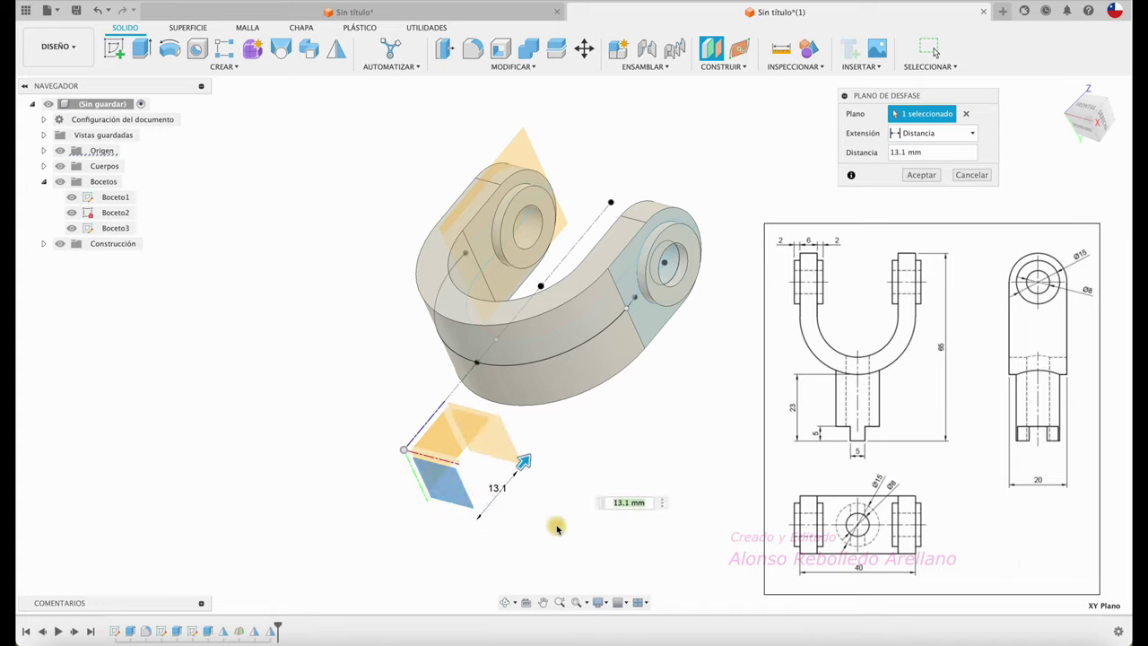
{"action": "key", "text": "Return"}
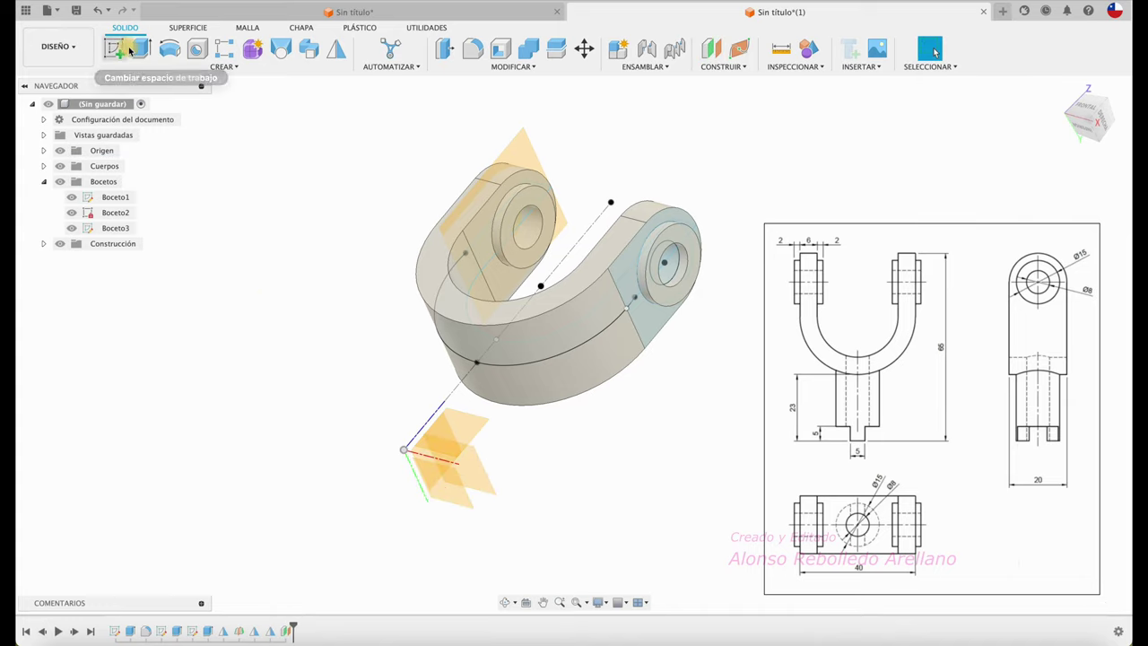
Sketch a 15 mm diameter circle at the origin on the new offset plane.
{"action": "left_click", "coordinate": [114, 47]}
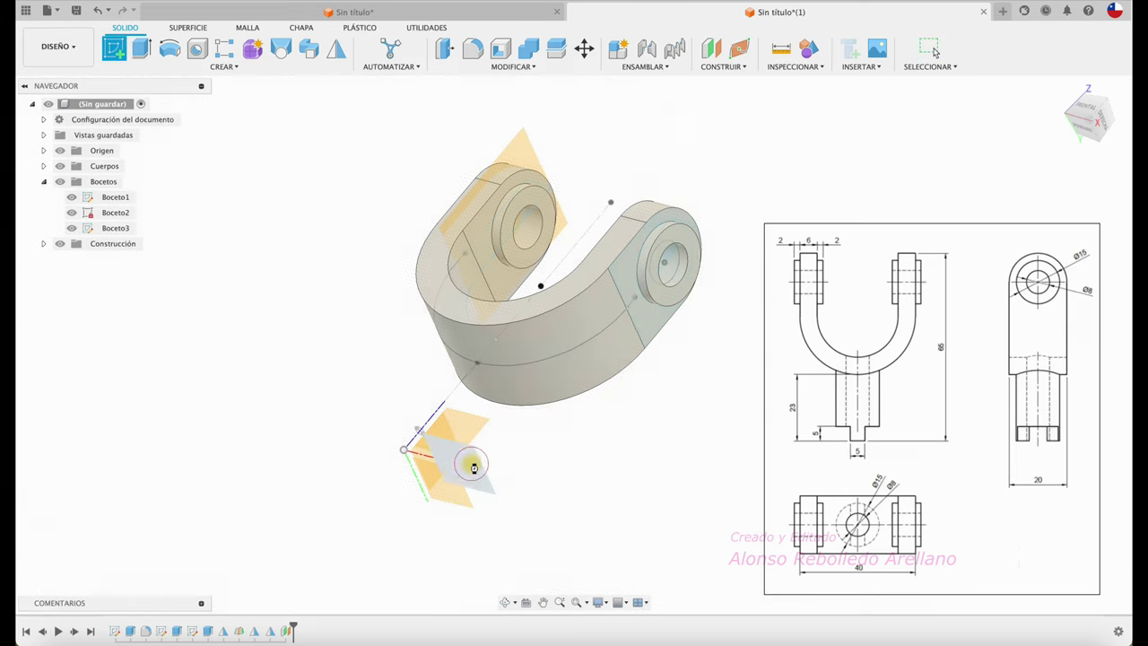
{"action": "left_click", "coordinate": [476, 465]}
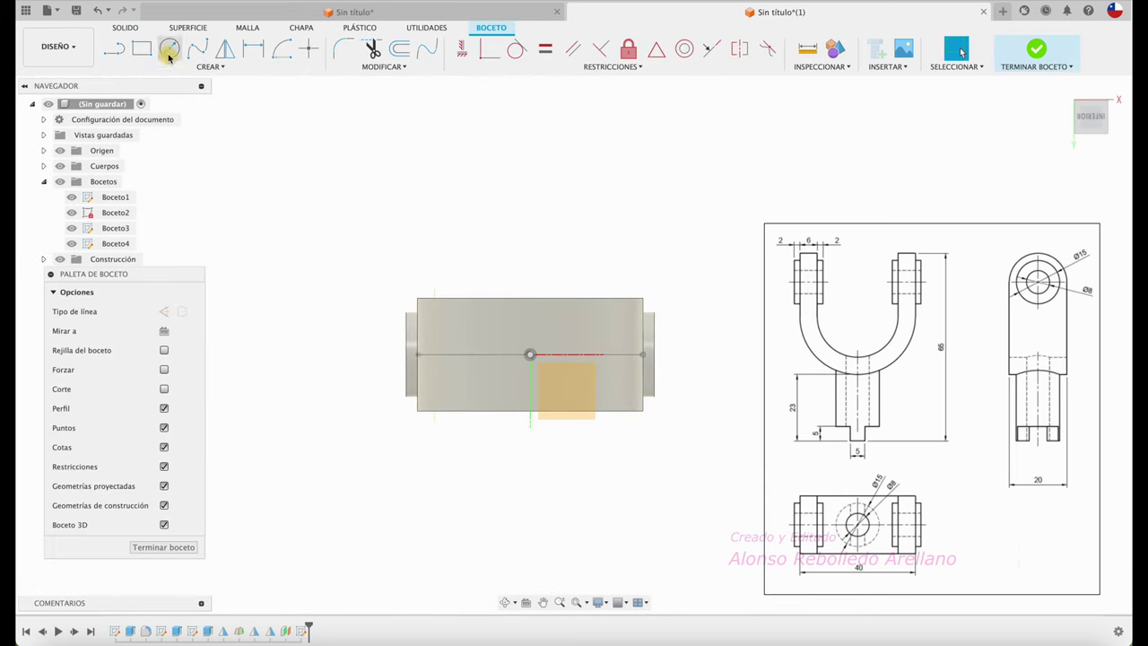
{"action": "left_click", "coordinate": [170, 47]}
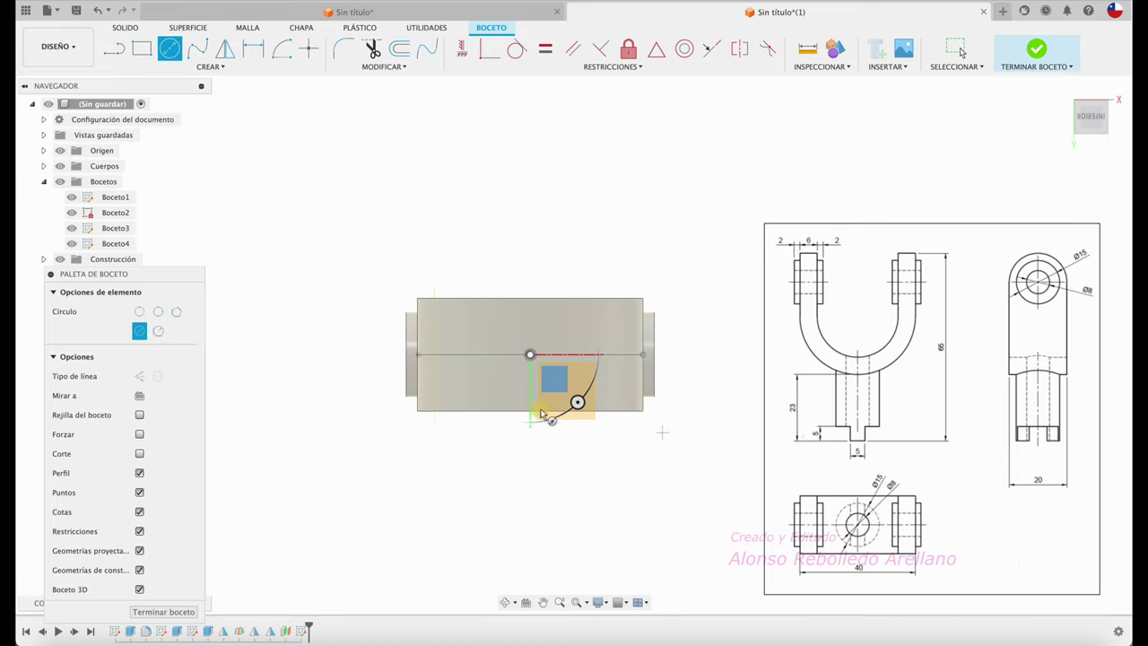
{"action": "left_click", "coordinate": [530, 355]}
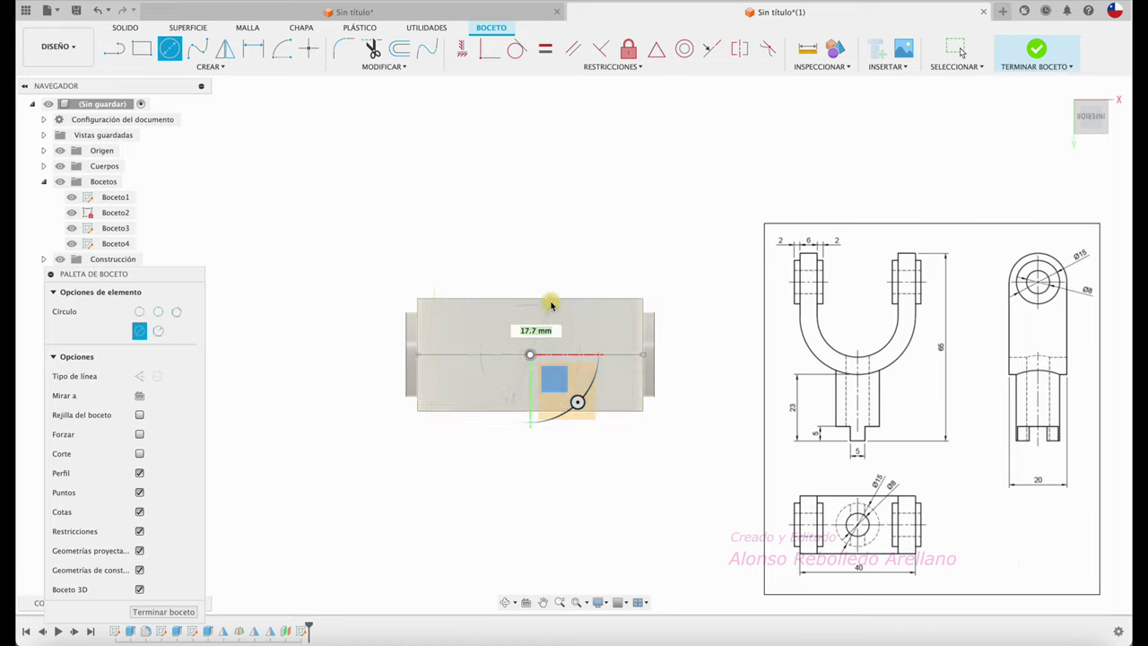
{"action": "key", "text": "Return"}
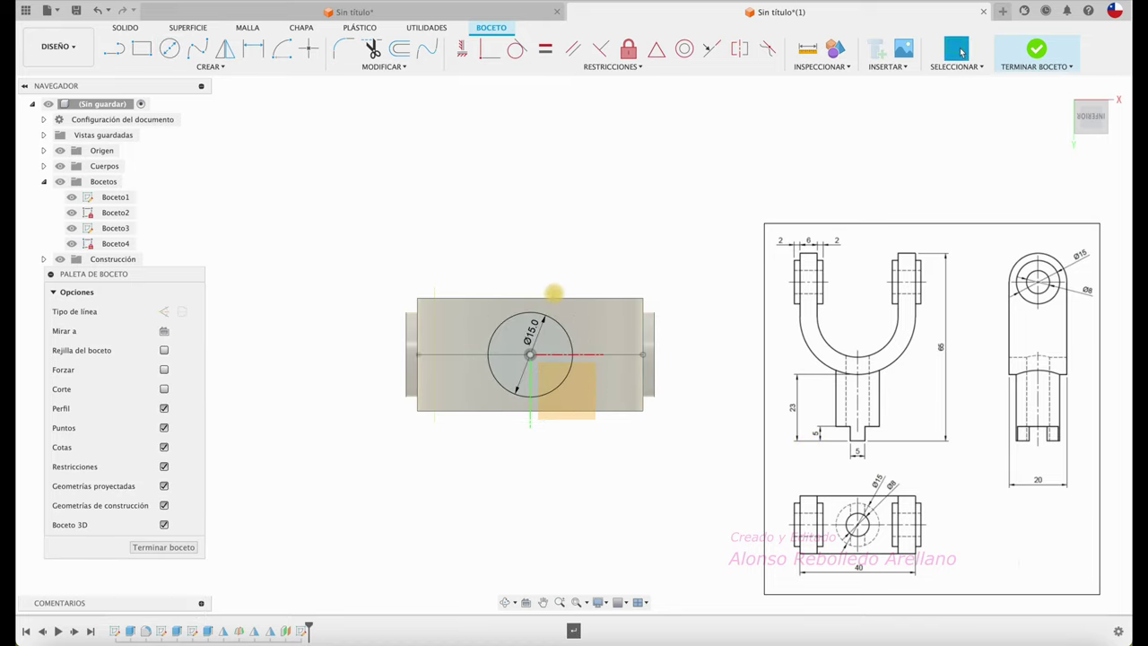
{"action": "middle_click_drag", "start_coordinate": [440, 548], "coordinate": [437, 541], "text": "shift"}
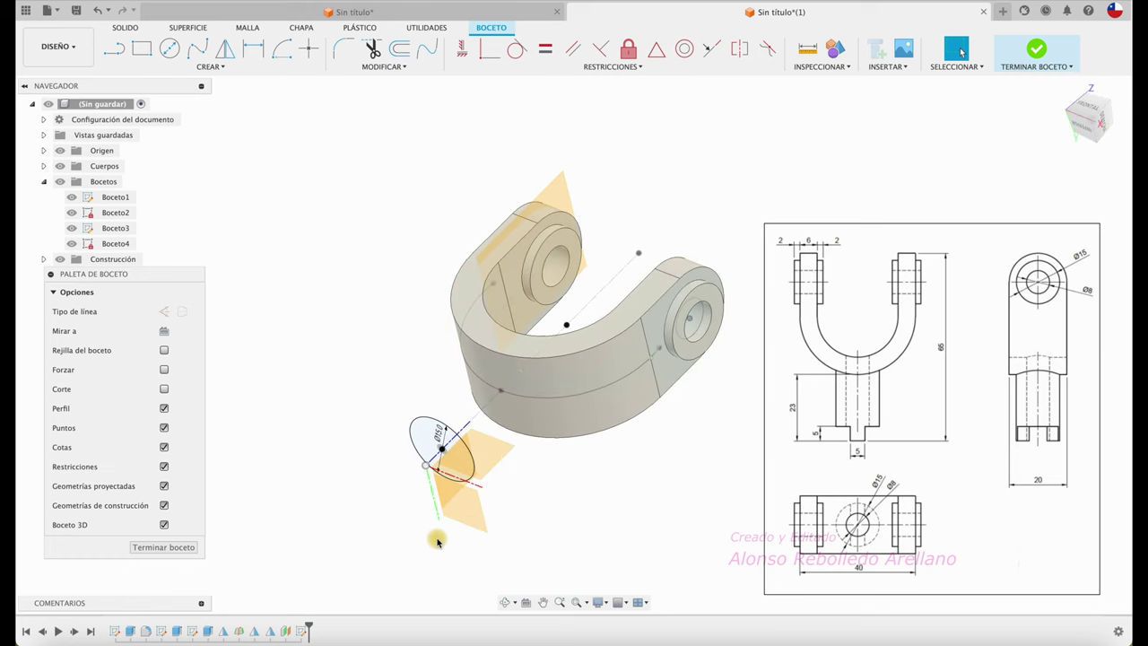
Extrude the 15 mm circle with extent 'Al objeto' up to the fork's curved underside, joined.
{"action": "key", "text": "e"}
{"action": "left_click_drag", "start_coordinate": [441, 446], "coordinate": [477, 413]}
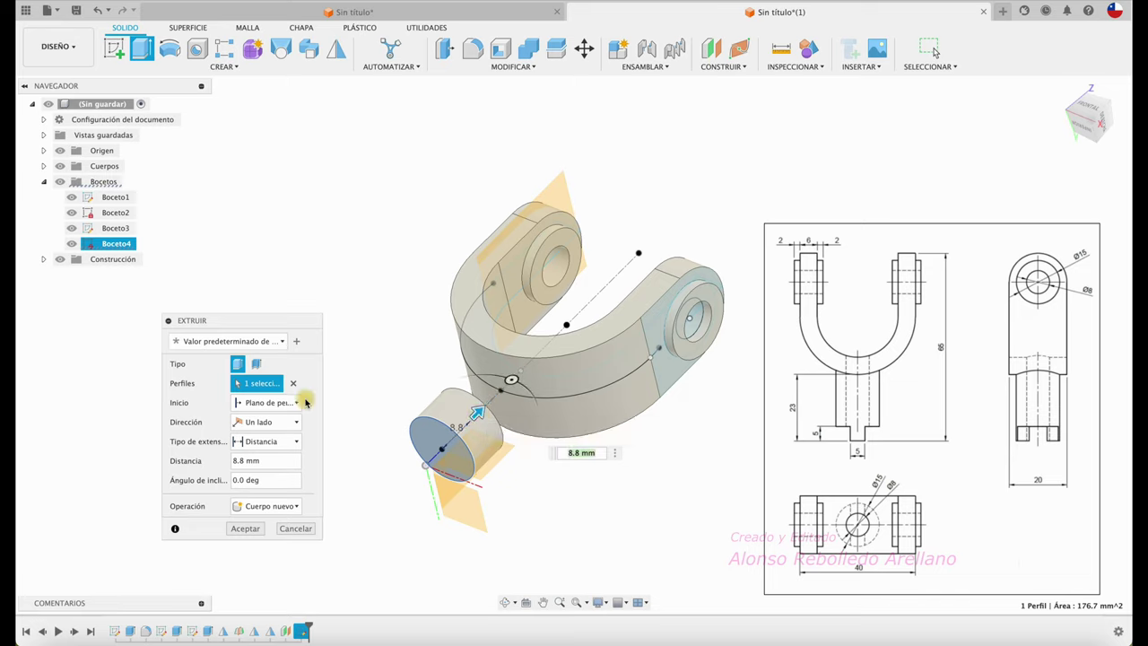
{"action": "left_click", "coordinate": [295, 422]}
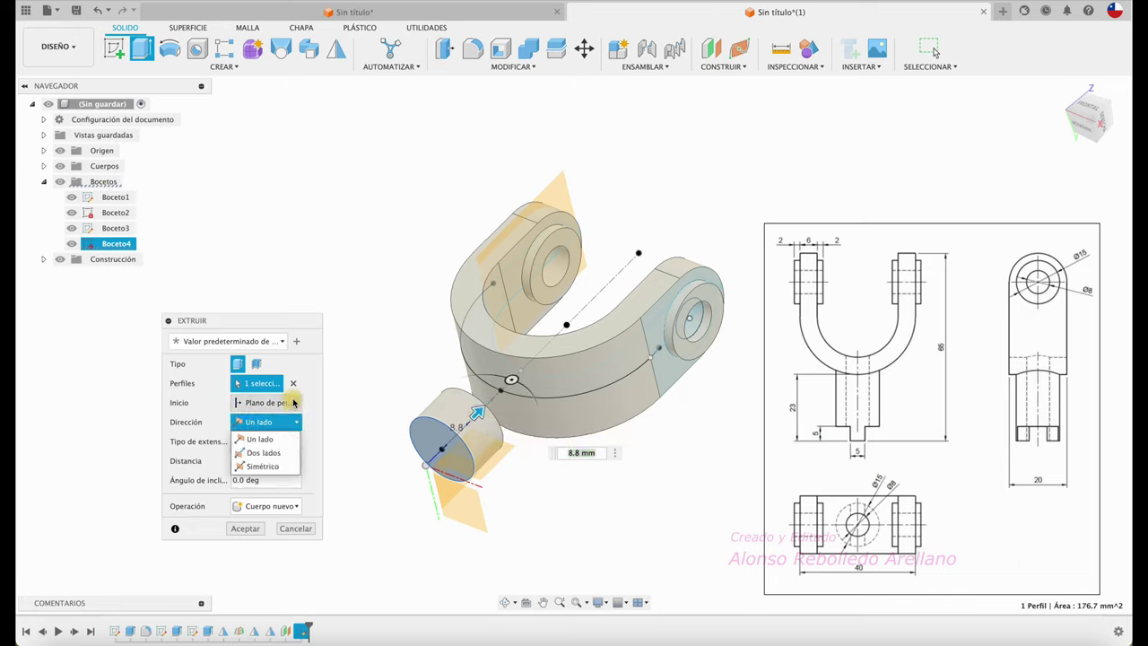
{"action": "left_click", "coordinate": [294, 403]}
{"action": "left_click", "coordinate": [296, 441]}
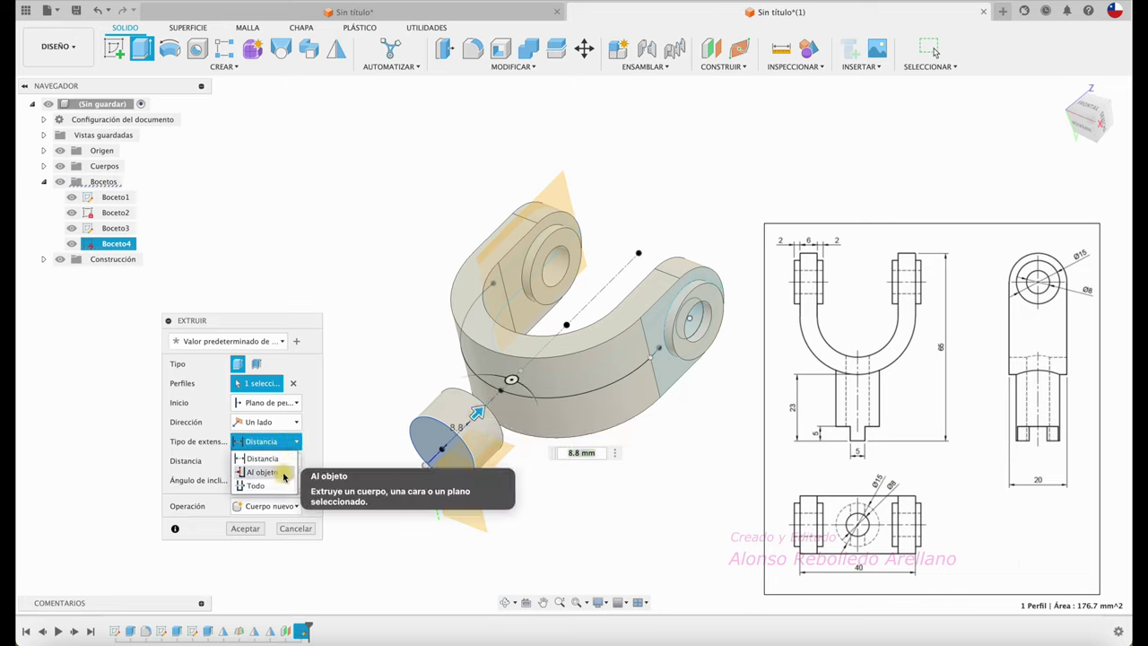
{"action": "left_click", "coordinate": [283, 474]}
{"action": "left_click", "coordinate": [534, 414]}
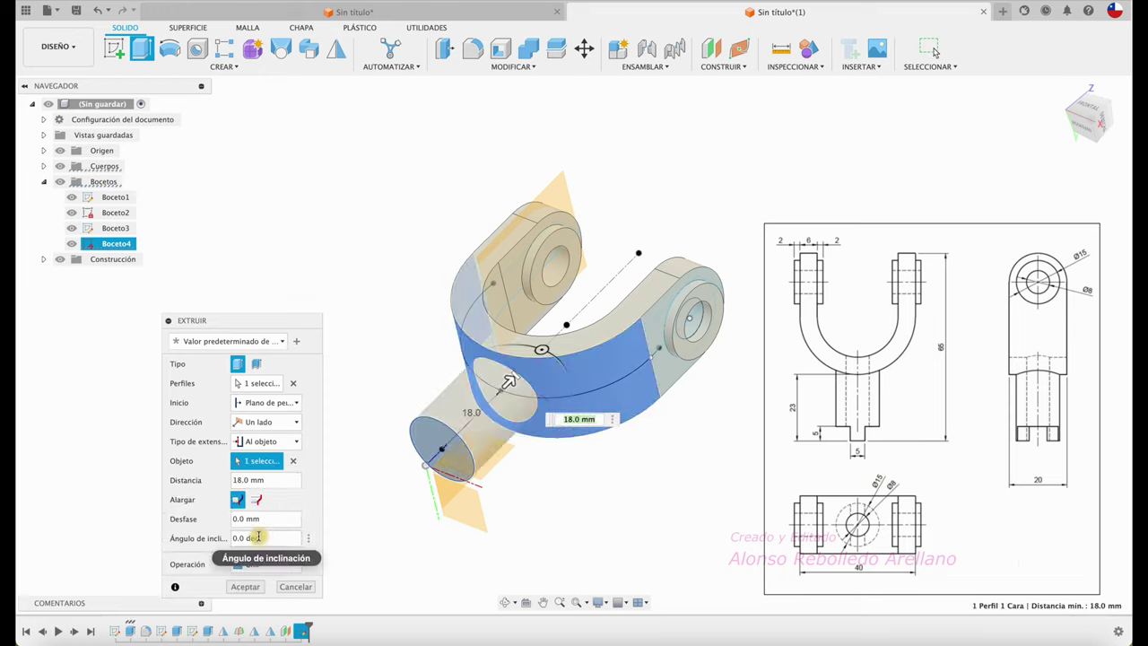
{"action": "left_click", "coordinate": [246, 587]}
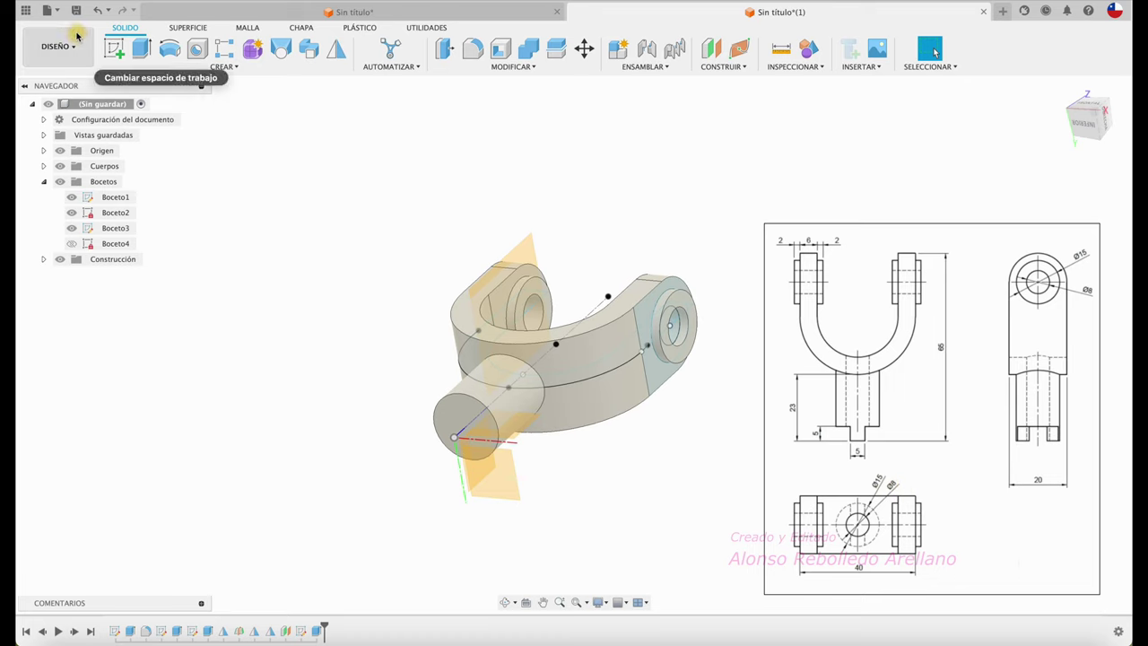
Sketch an 8 mm circle centred on the shaft's end face.
{"action": "left_click", "coordinate": [115, 51]}
{"action": "left_click", "coordinate": [455, 418]}
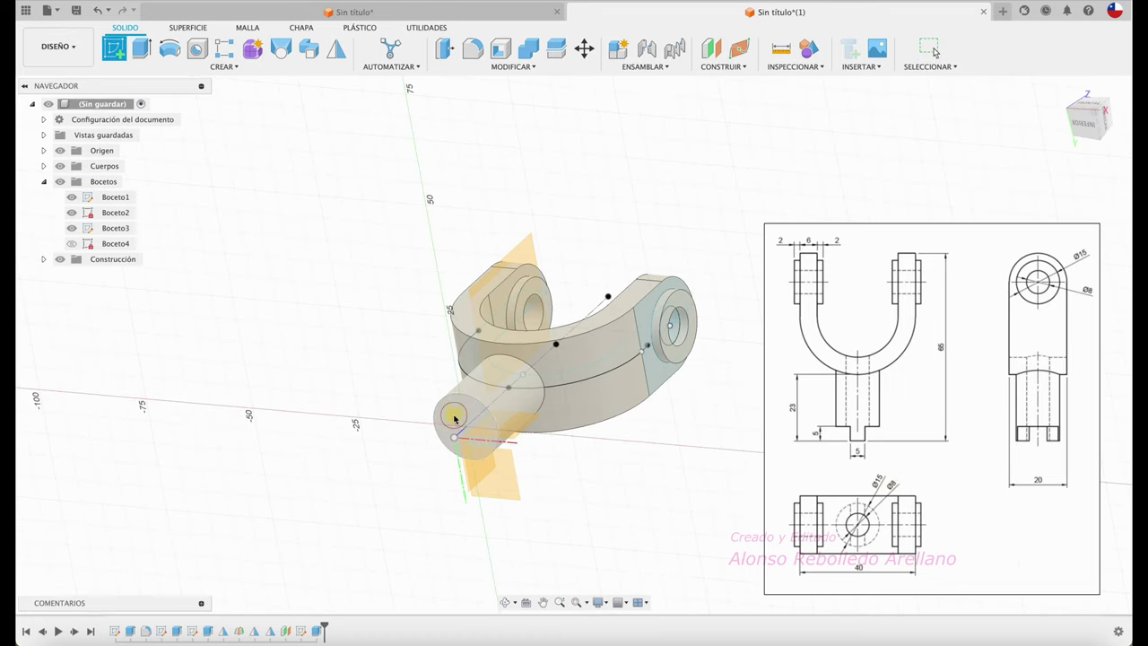
{"action": "key", "text": "c"}
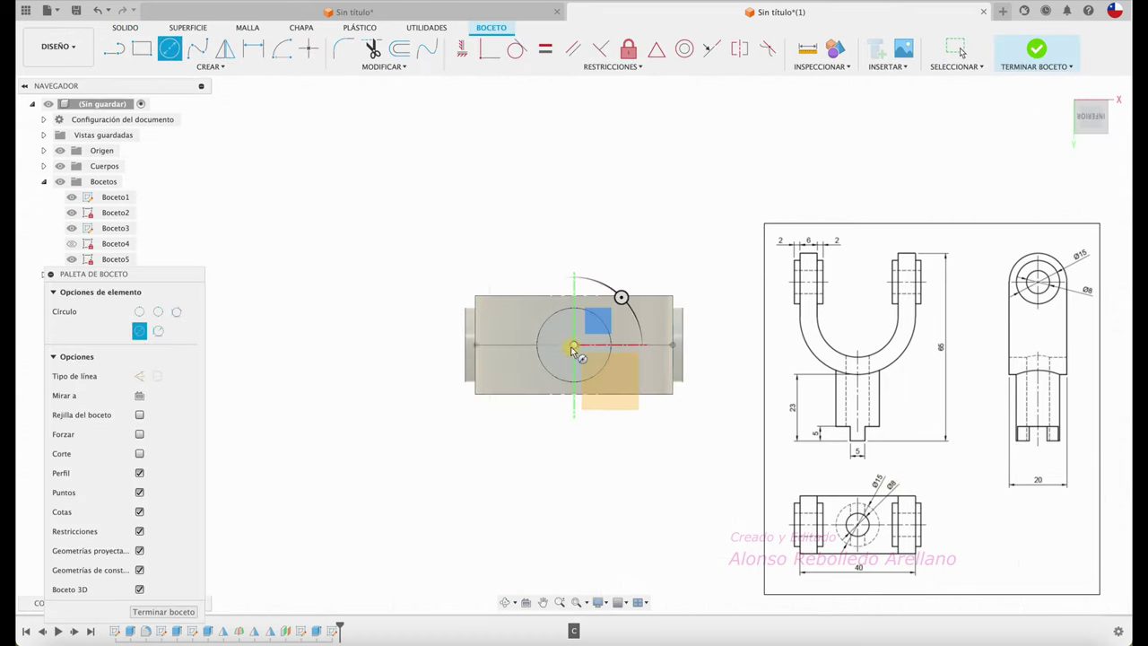
{"action": "left_click", "coordinate": [574, 346]}
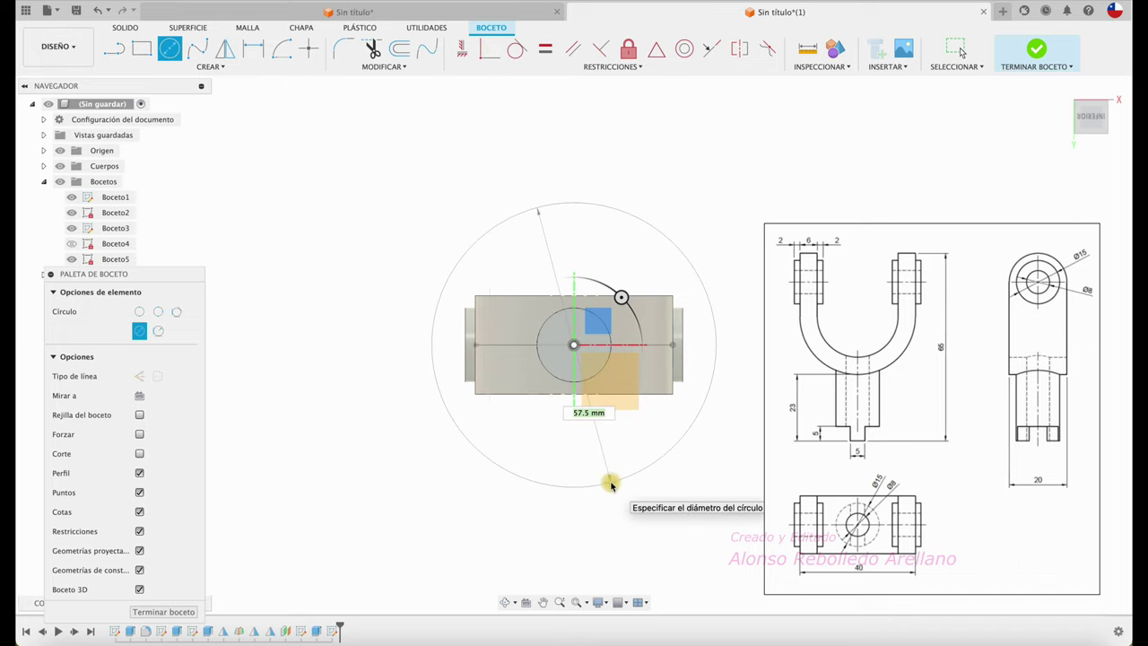
{"action": "key", "text": "Return"}
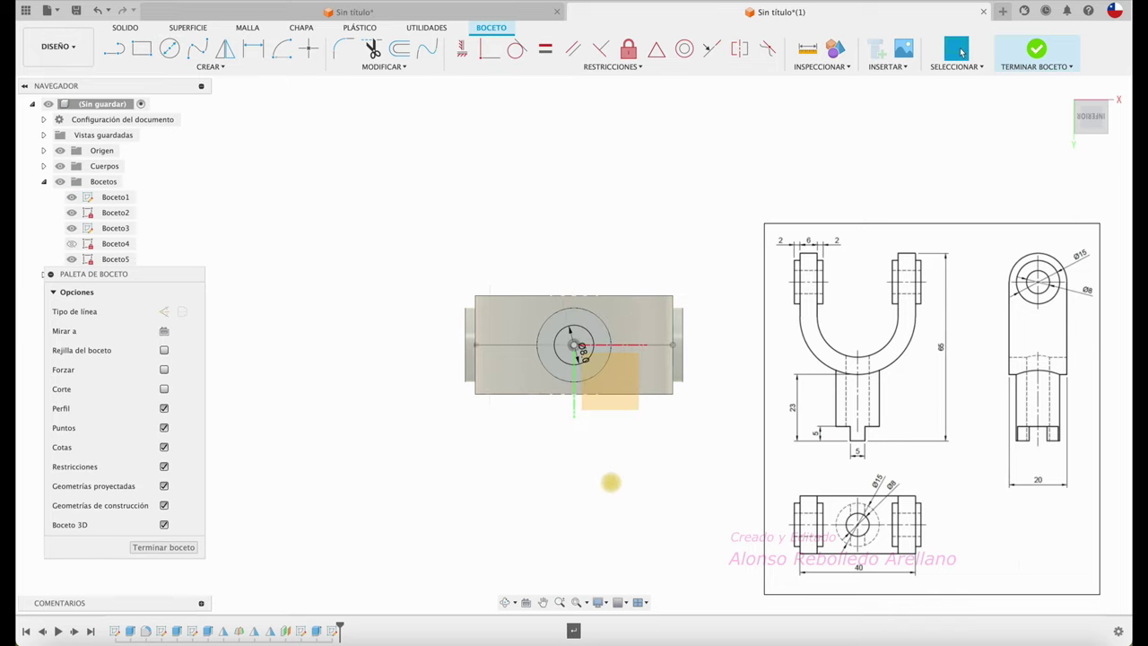
Cut the 8 mm circle -107.5 mm through Cuerpo1, then start a sketch on the shaft end.
{"action": "key", "text": "e"}
{"action": "left_click", "coordinate": [467, 431]}
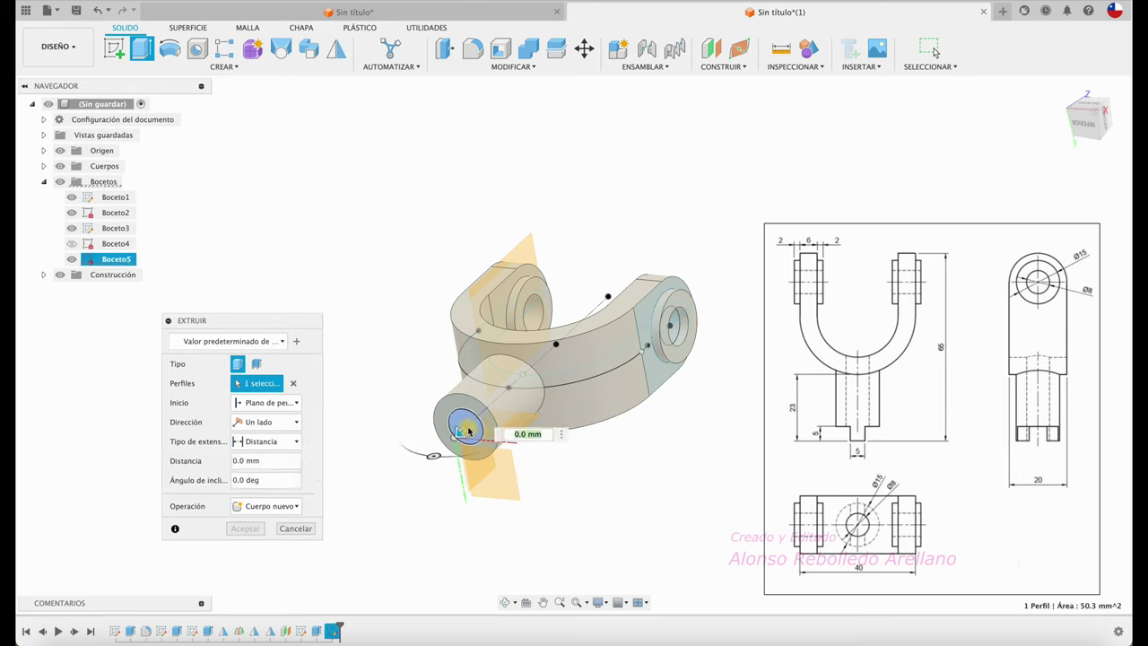
{"action": "left_click_drag", "start_coordinate": [468, 432], "coordinate": [724, 188]}
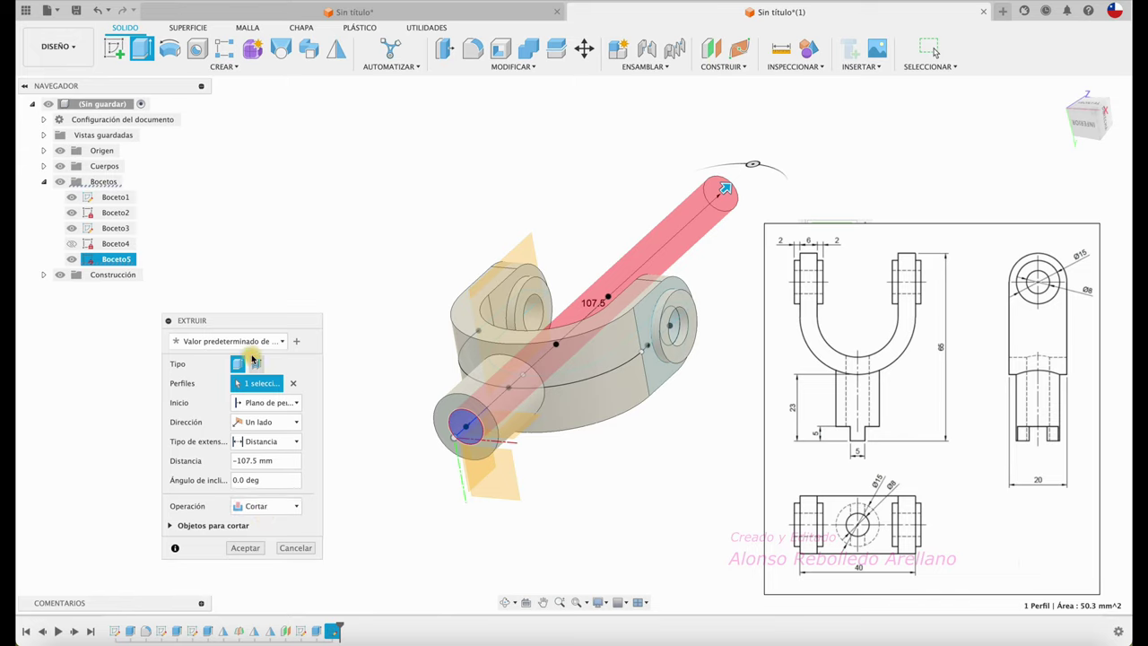
{"action": "left_click_drag", "start_coordinate": [254, 320], "coordinate": [272, 270]}
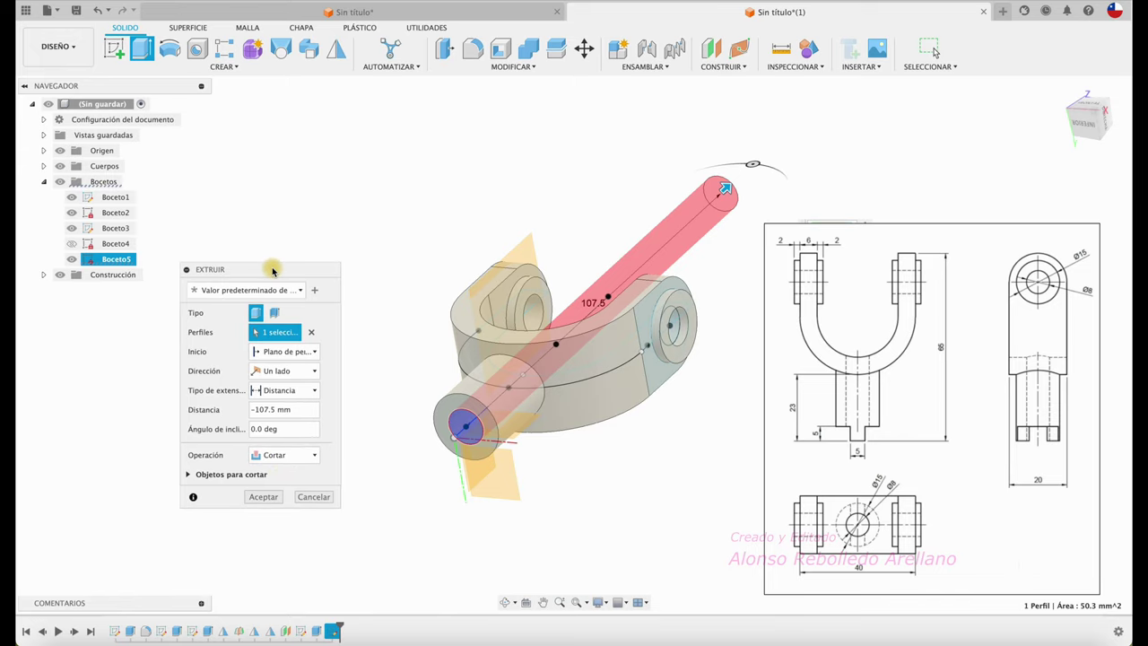
{"action": "left_click", "coordinate": [190, 476]}
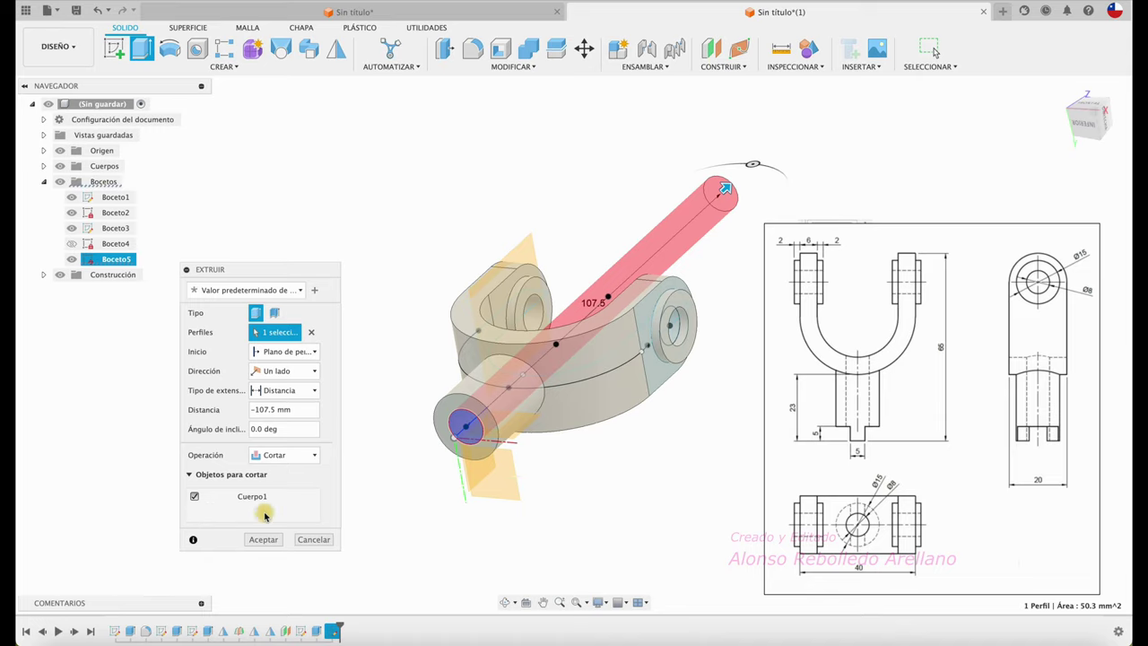
{"action": "left_click", "coordinate": [263, 539]}
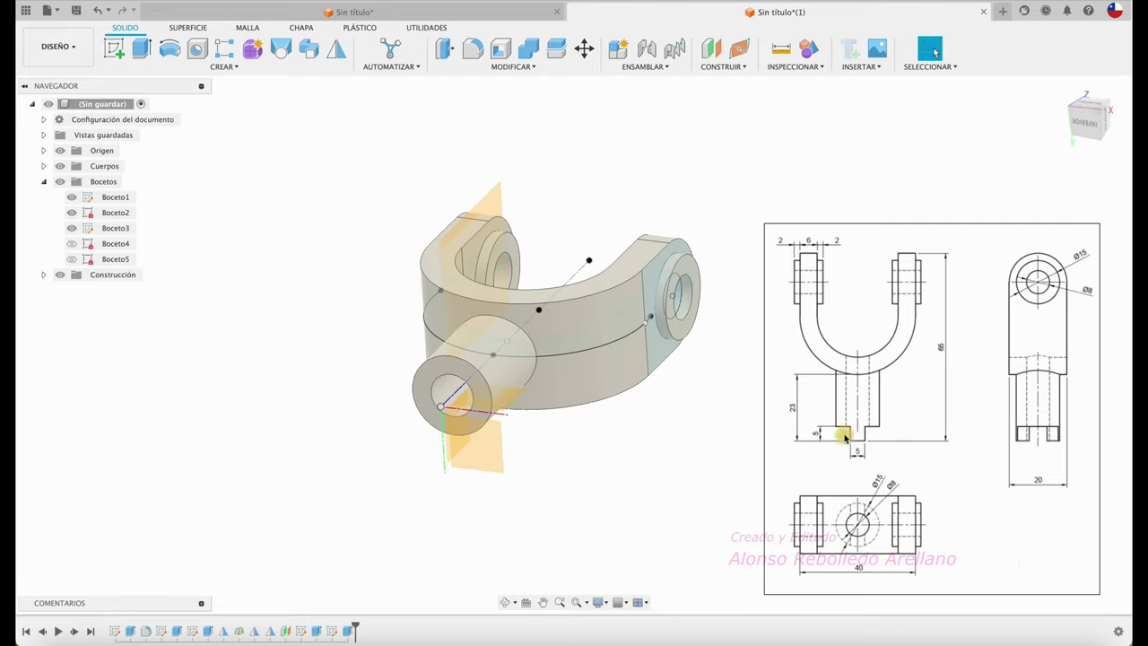
{"action": "left_click", "coordinate": [114, 49]}
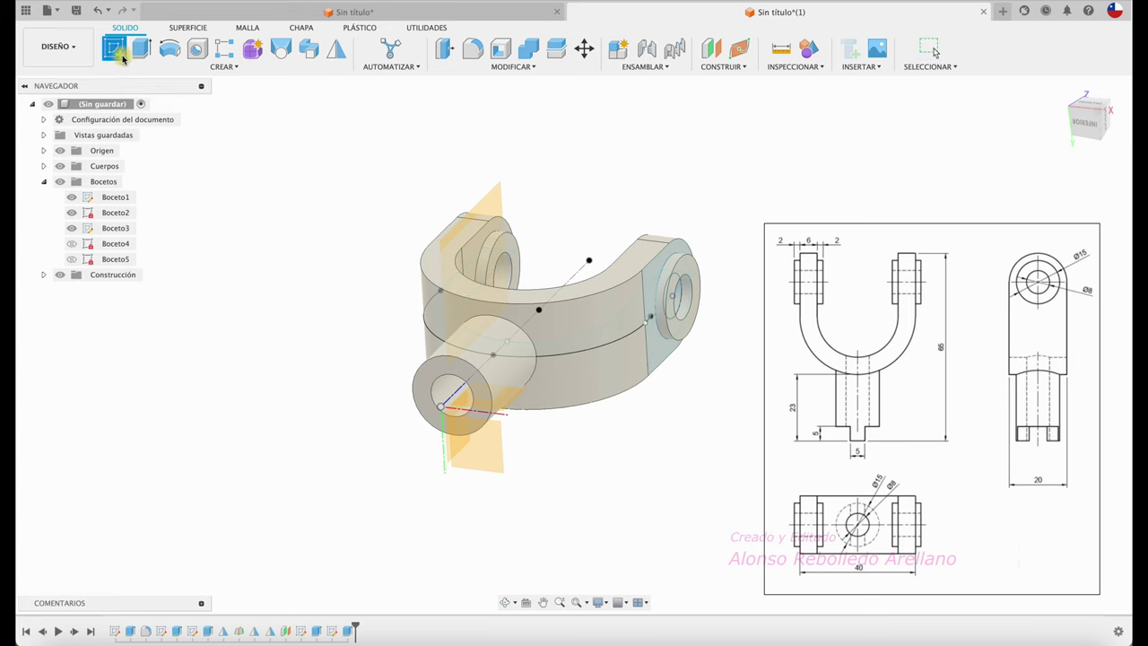
{"action": "left_click", "coordinate": [451, 375]}
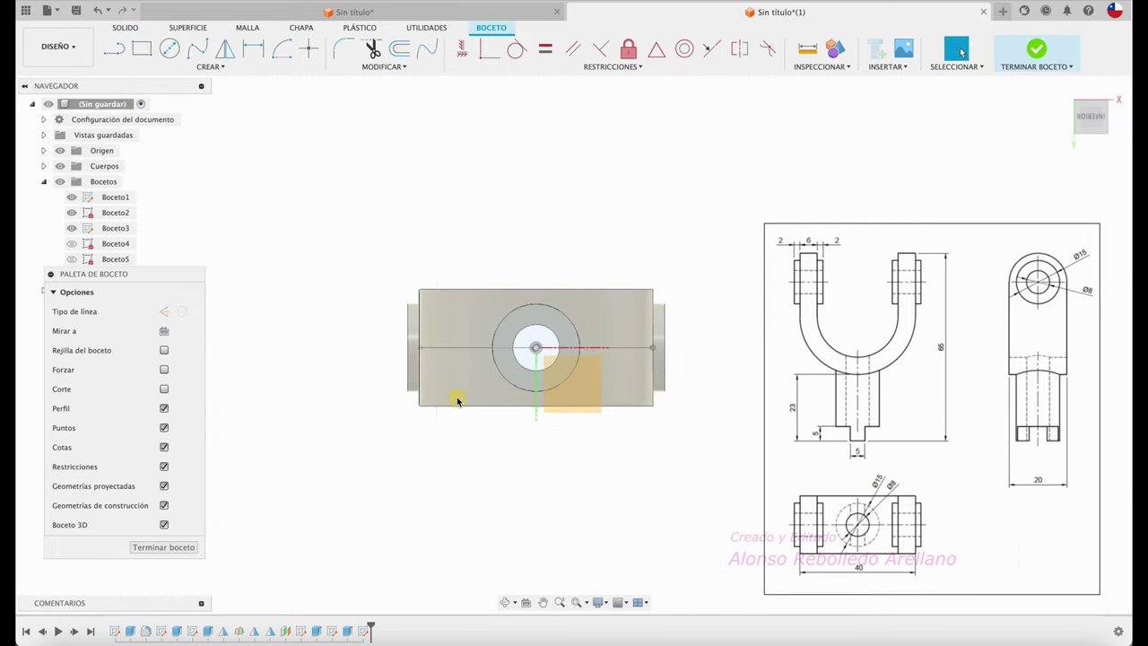
Draw a vertical line up from the shaft centre and make it construction geometry.
{"action": "left_click", "coordinate": [114, 48]}
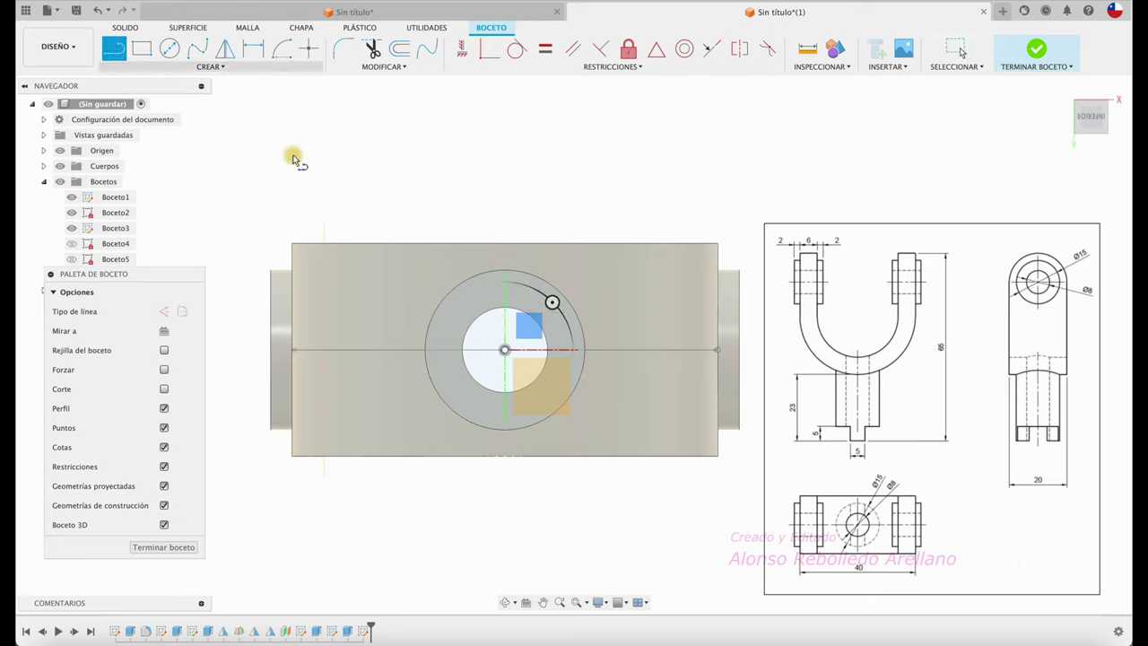
{"action": "left_click", "coordinate": [505, 350]}
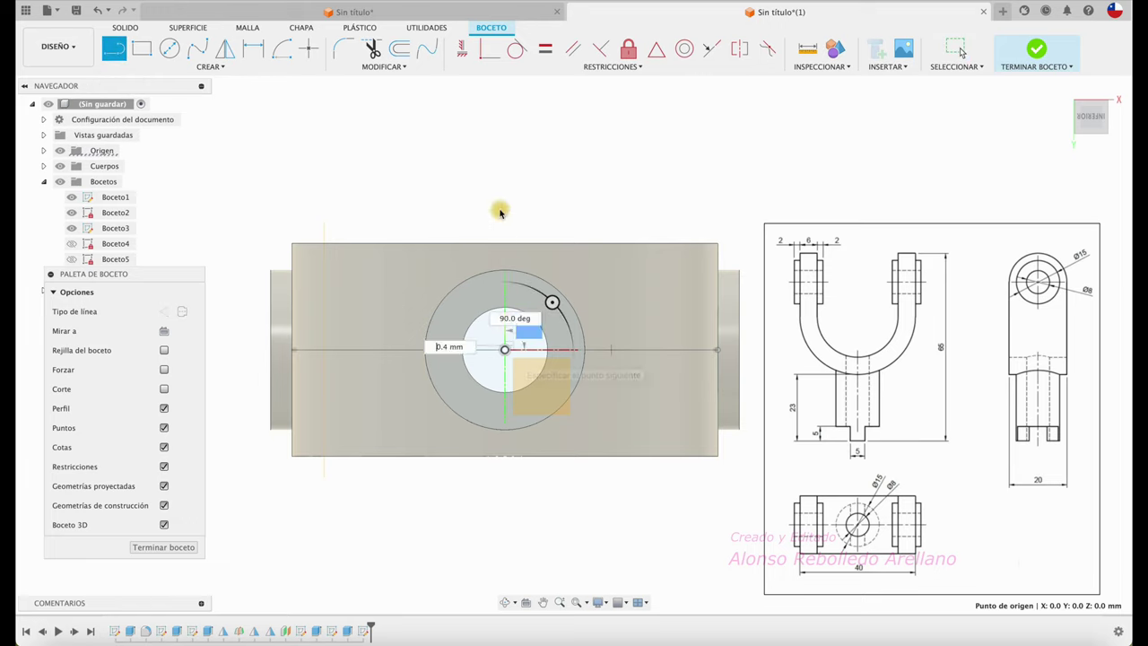
{"action": "left_click", "coordinate": [505, 186]}
{"action": "key", "text": "Escape"}
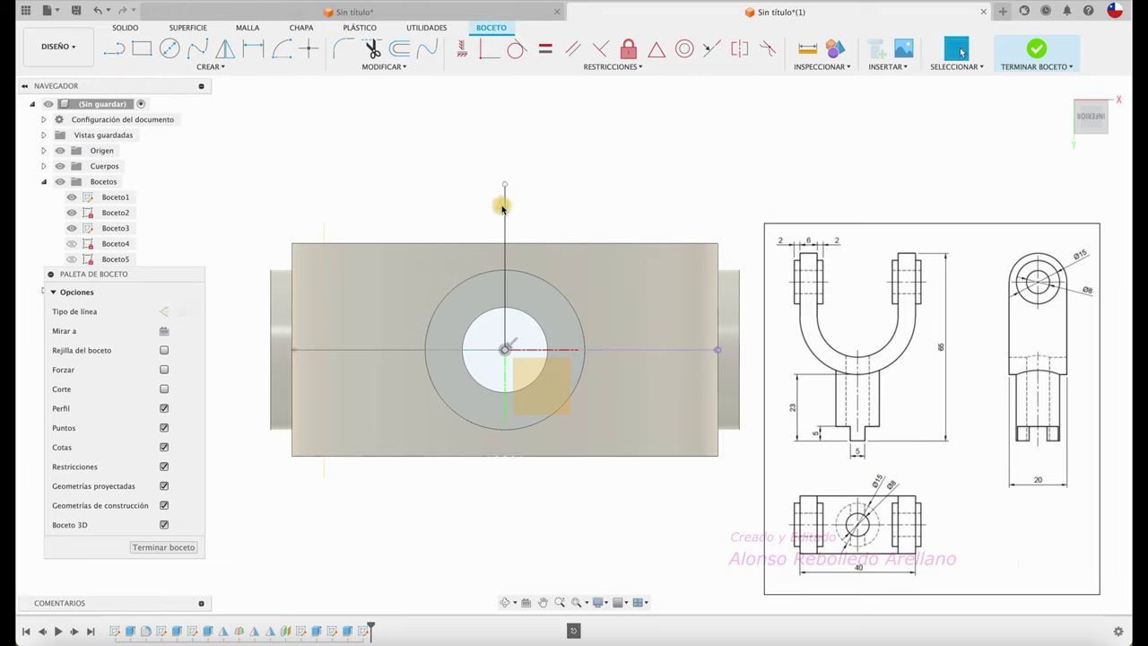
{"action": "left_click", "coordinate": [505, 218]}
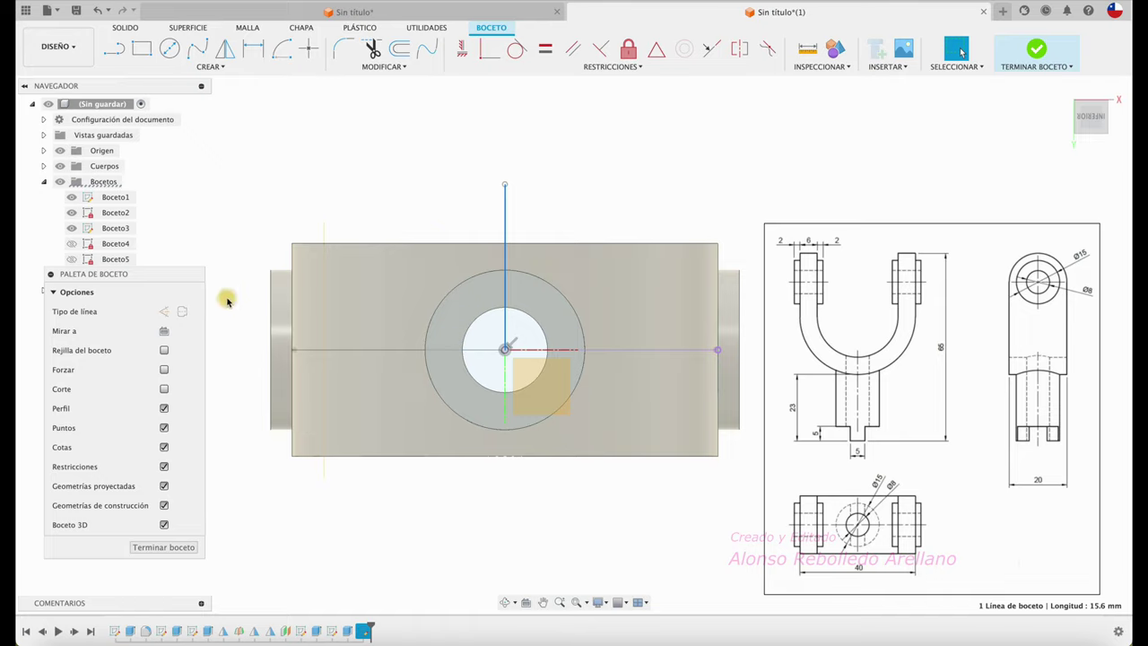
{"action": "left_click", "coordinate": [182, 311]}
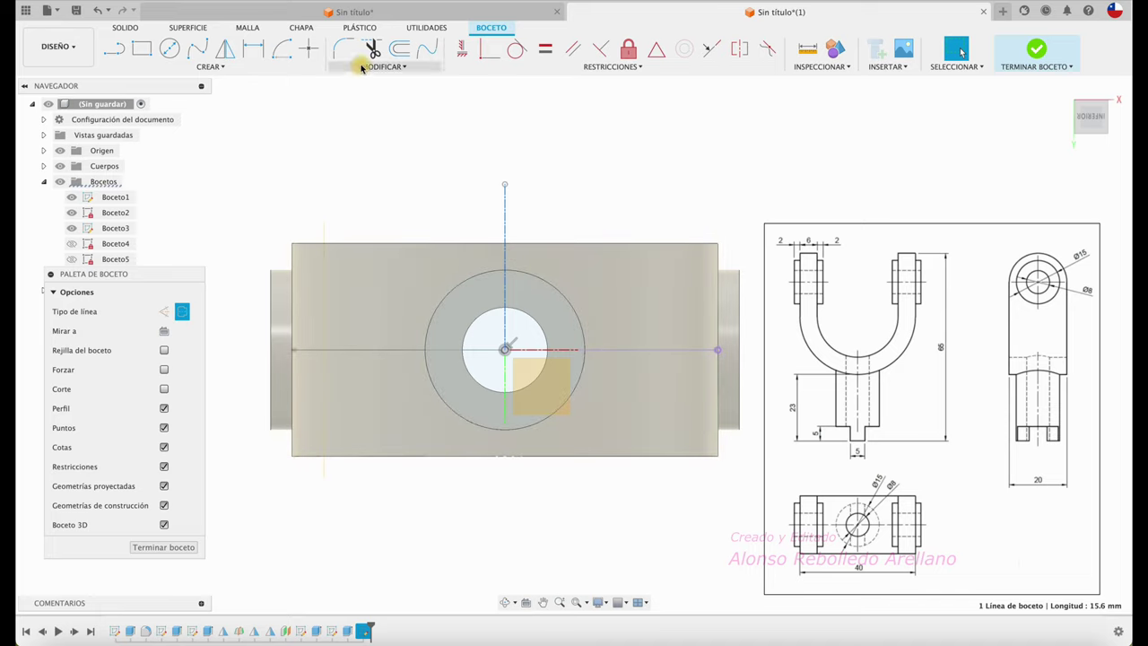
Offset the centreline 2.5 mm to each side to create the two slot lines.
{"action": "left_click", "coordinate": [400, 48]}
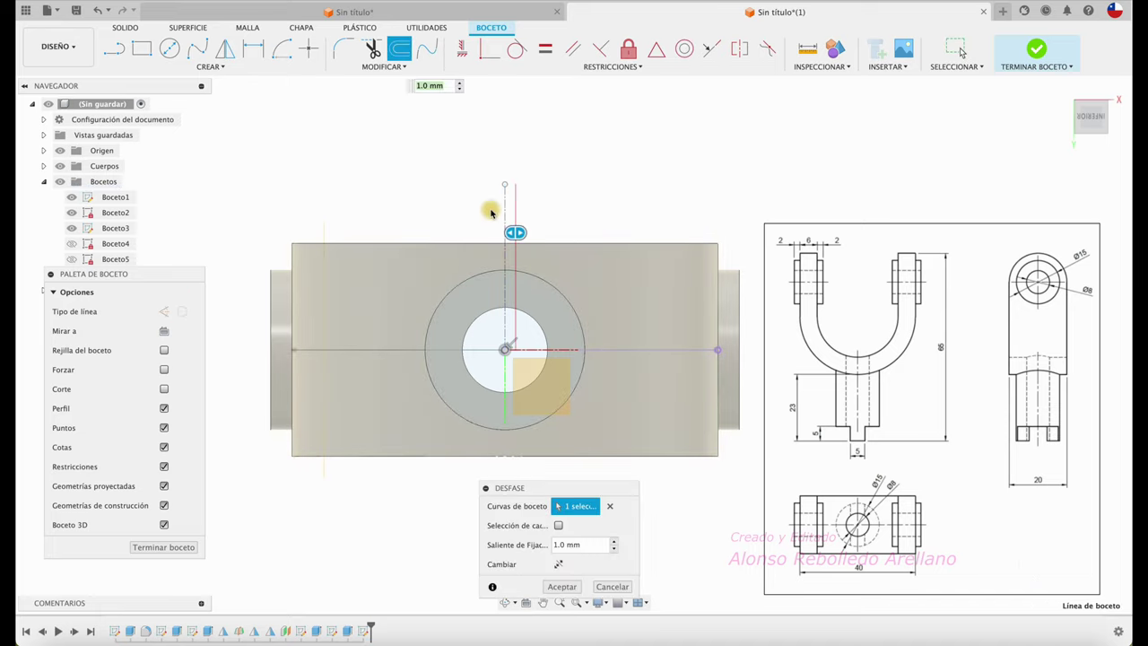
{"action": "left_click", "coordinate": [594, 545]}
{"action": "type", "text": "2"}
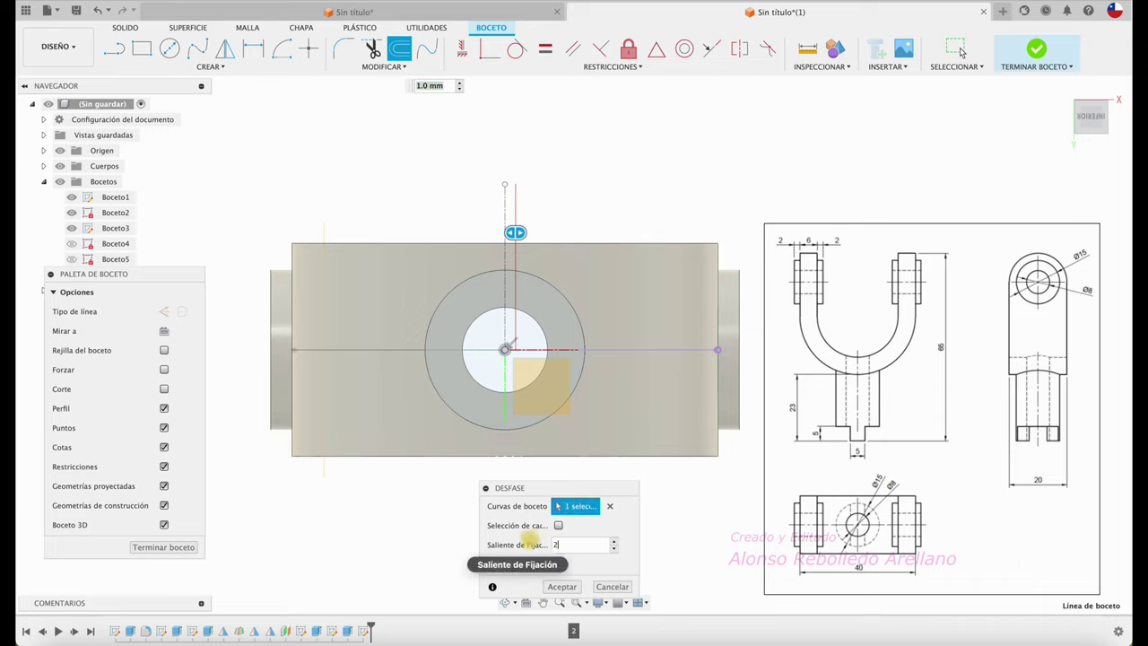
{"action": "type", "text": ".5"}
{"action": "key", "text": "Return"}
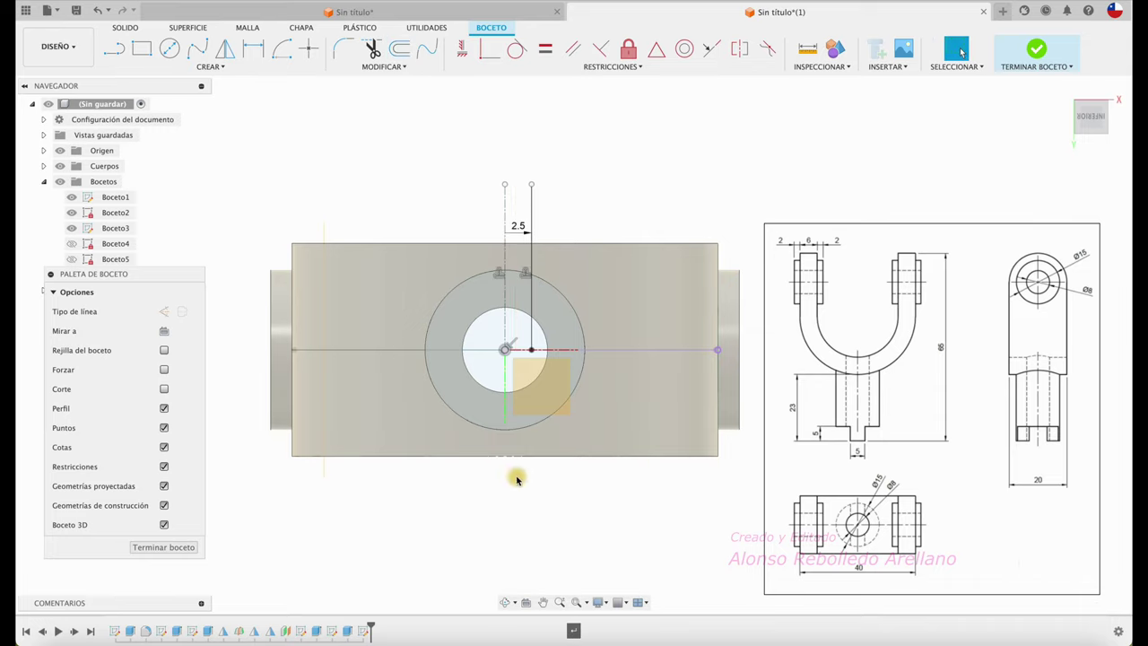
{"action": "left_click", "coordinate": [400, 48]}
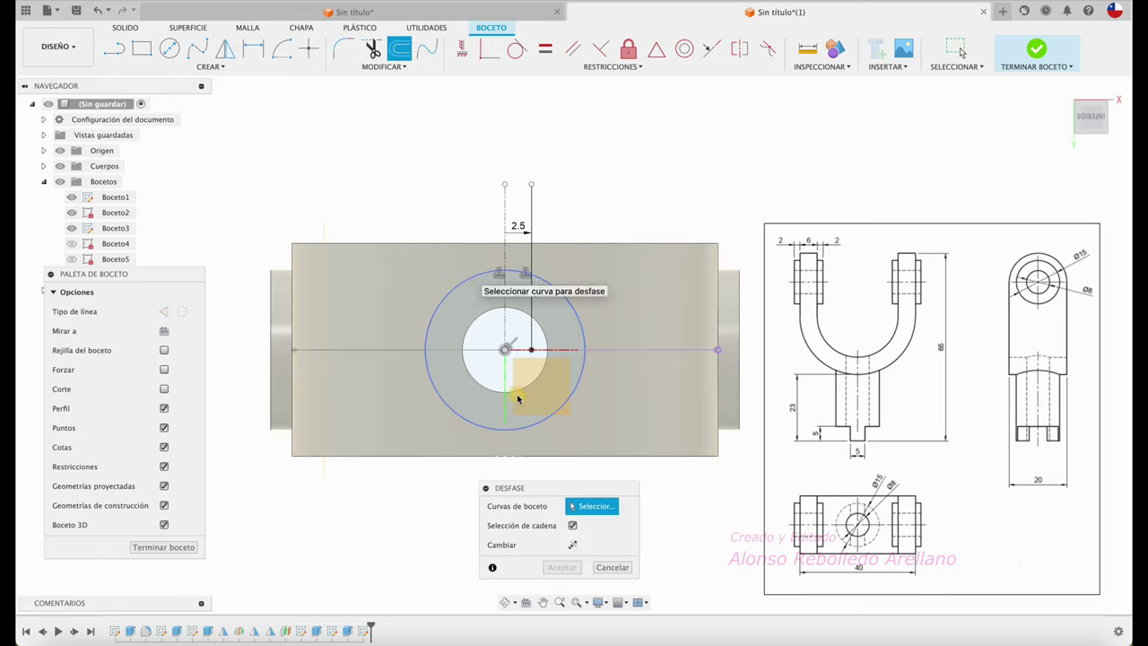
{"action": "left_click", "coordinate": [507, 249]}
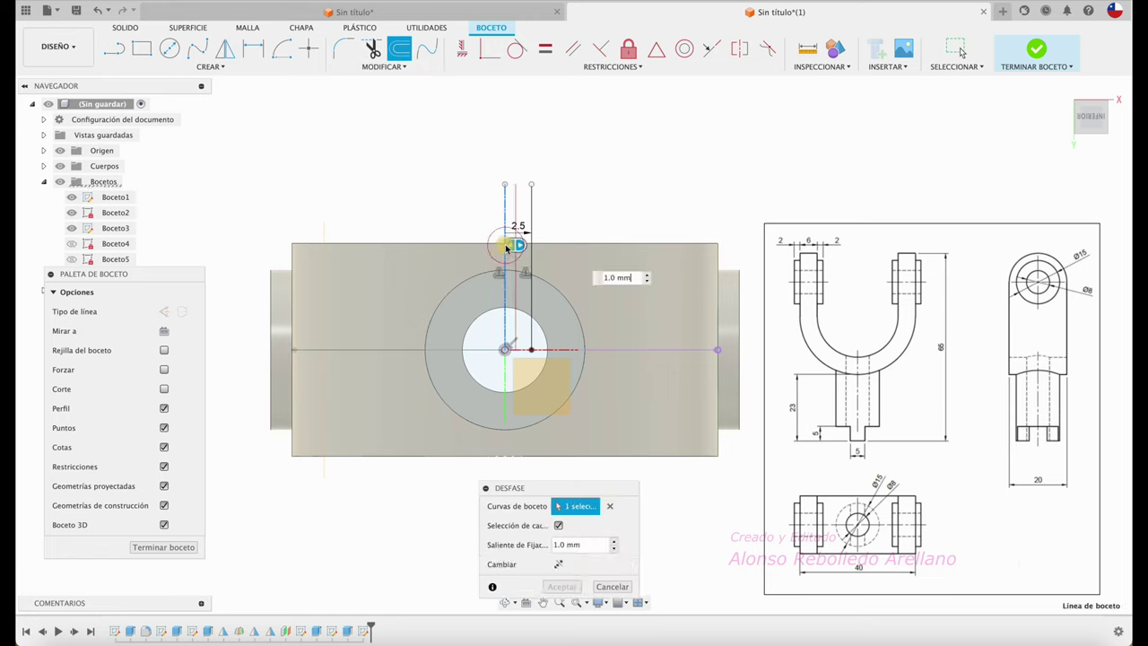
{"action": "left_click_drag", "start_coordinate": [508, 247], "coordinate": [476, 248]}
{"action": "type", "text": "-2"}
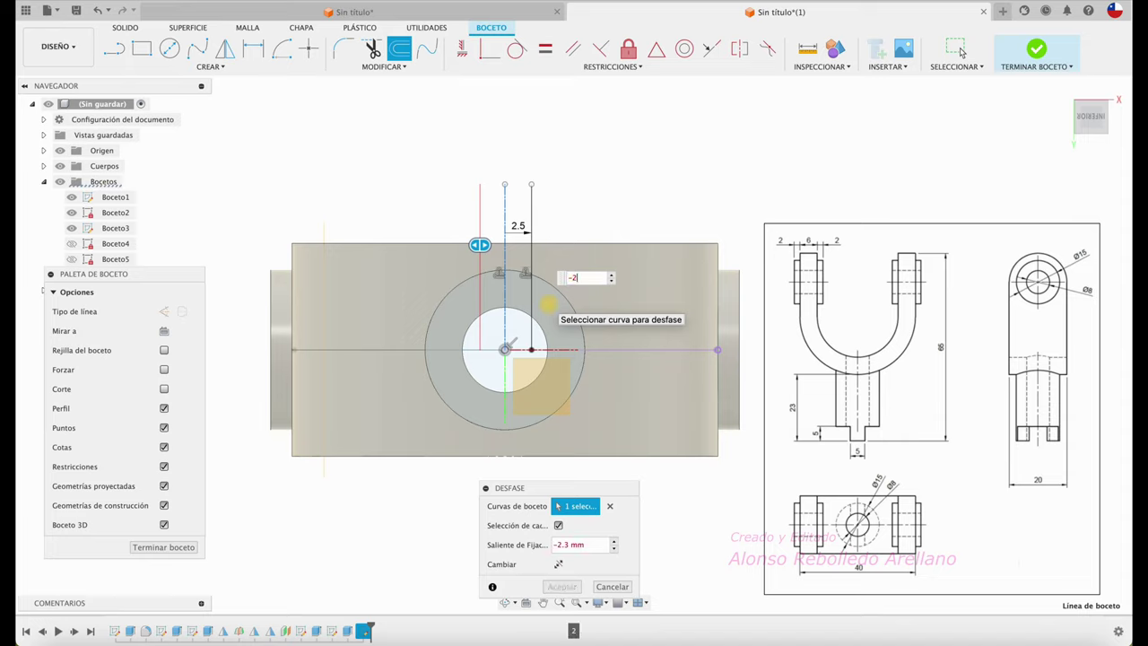
{"action": "type", "text": ".5"}
{"action": "key", "text": "Return"}
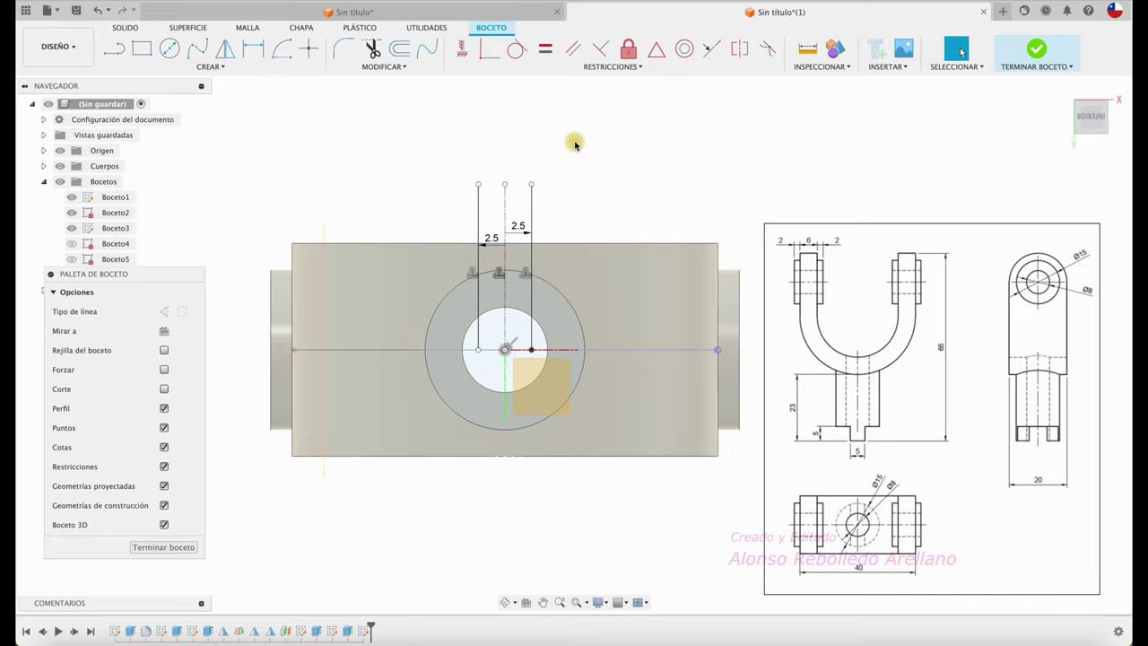
Trim the two lines above the shaft and the two slot lines inside the hole.
{"action": "key", "text": "t"}
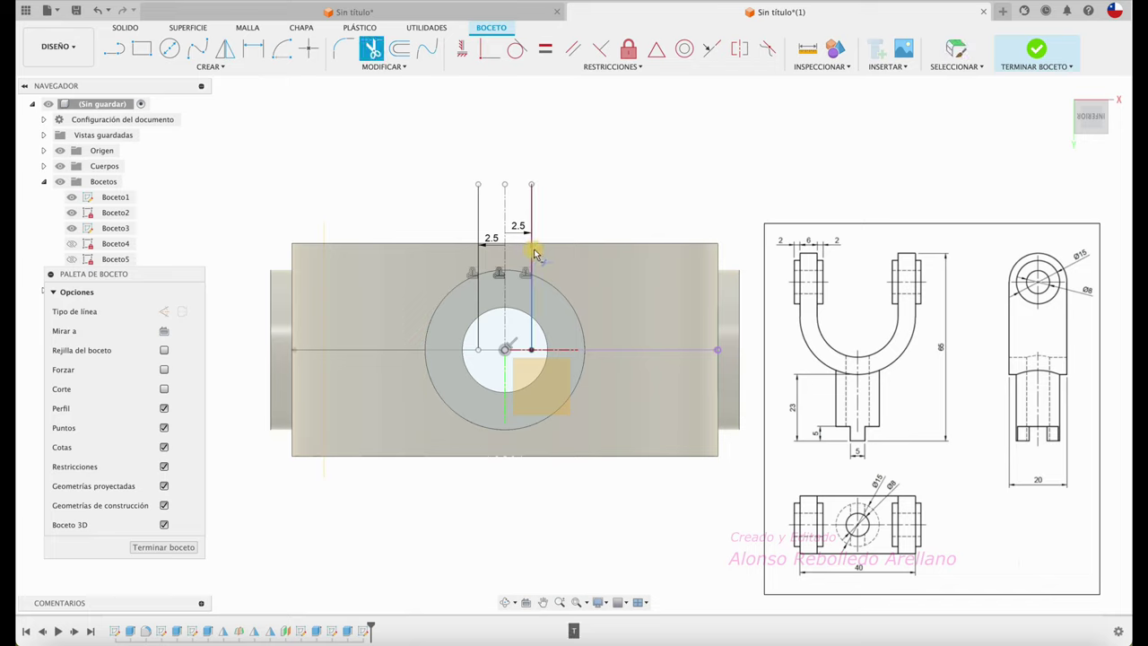
{"action": "left_click", "coordinate": [533, 254]}
{"action": "left_click", "coordinate": [478, 260]}
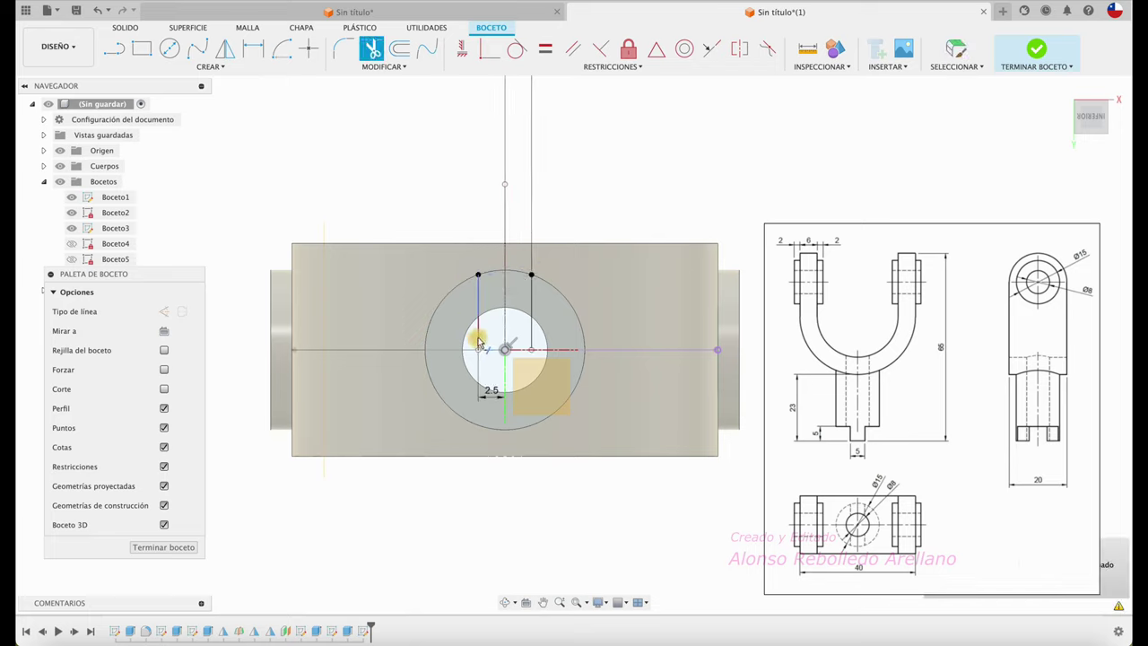
{"action": "left_click", "coordinate": [478, 339]}
{"action": "left_click", "coordinate": [532, 334]}
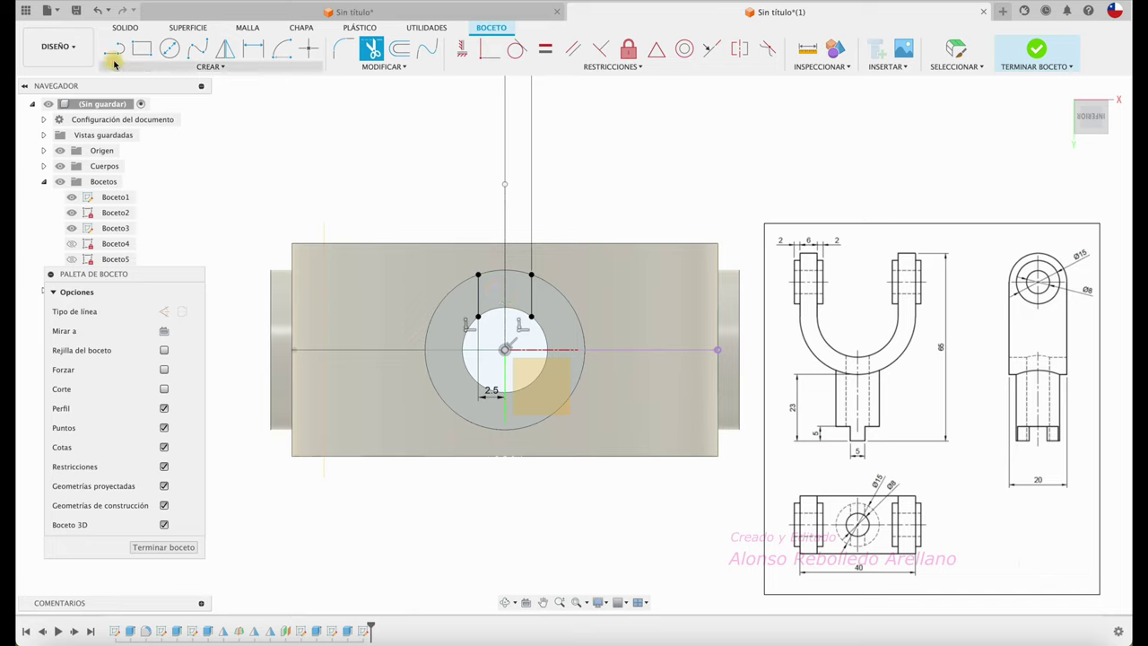
Draw a horizontal line across the face through the circle centre and make it a centreline.
{"action": "key", "text": "l"}
{"action": "left_click", "coordinate": [295, 351]}
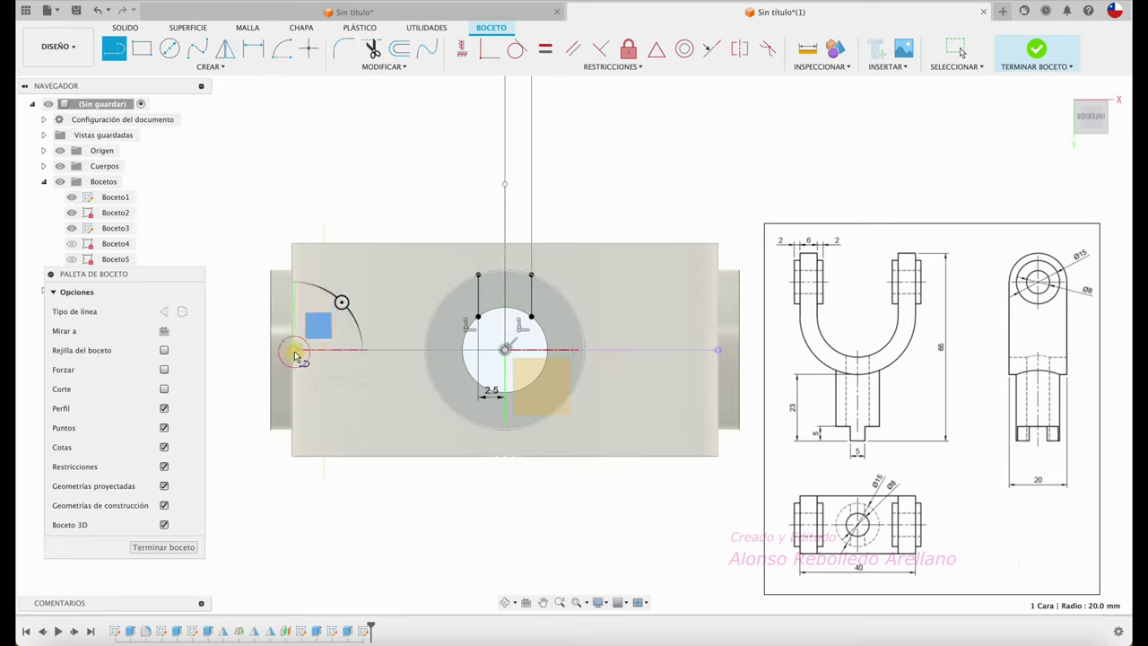
{"action": "left_click", "coordinate": [752, 352]}
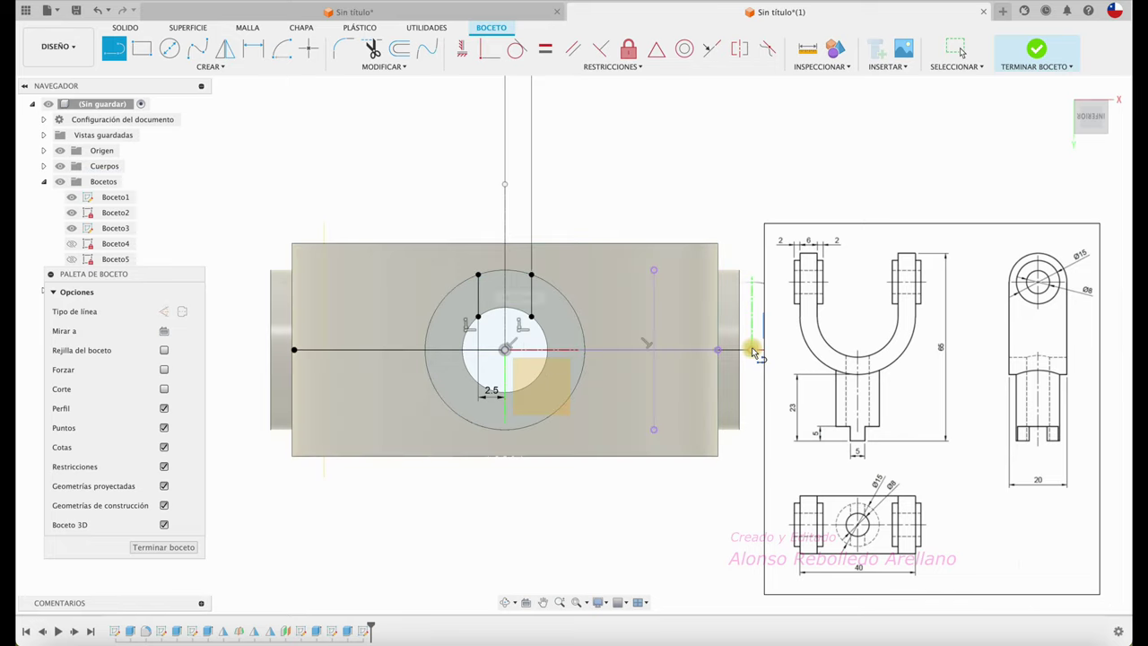
{"action": "key", "text": "Escape"}
{"action": "left_click", "coordinate": [750, 350]}
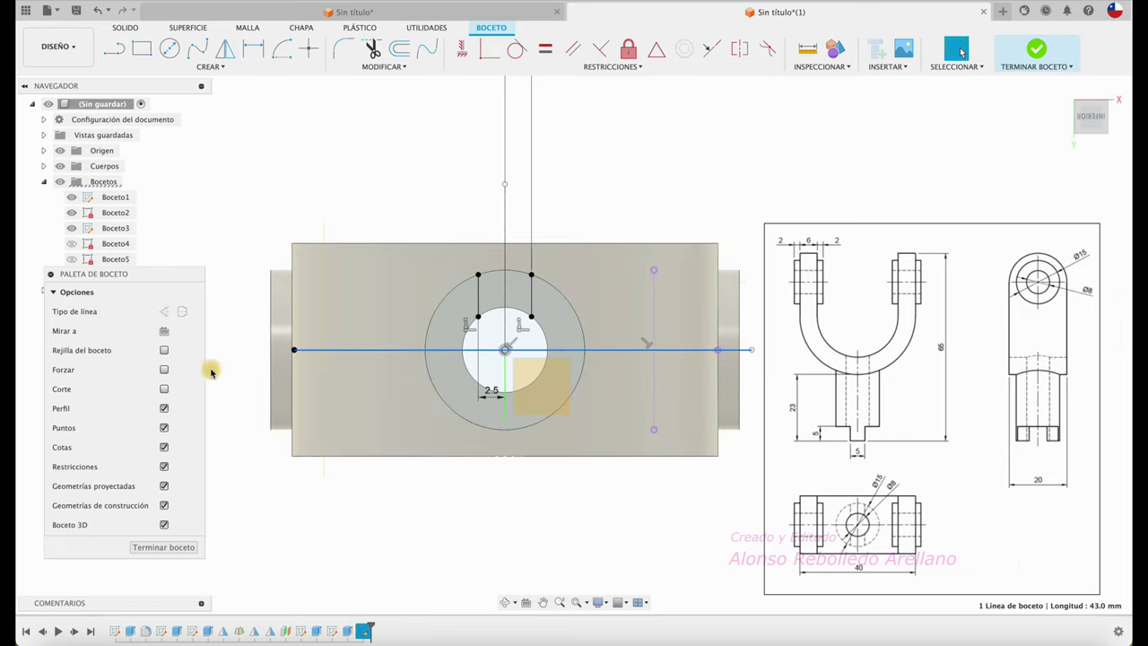
{"action": "left_click", "coordinate": [181, 312]}
{"action": "left_click", "coordinate": [313, 154]}
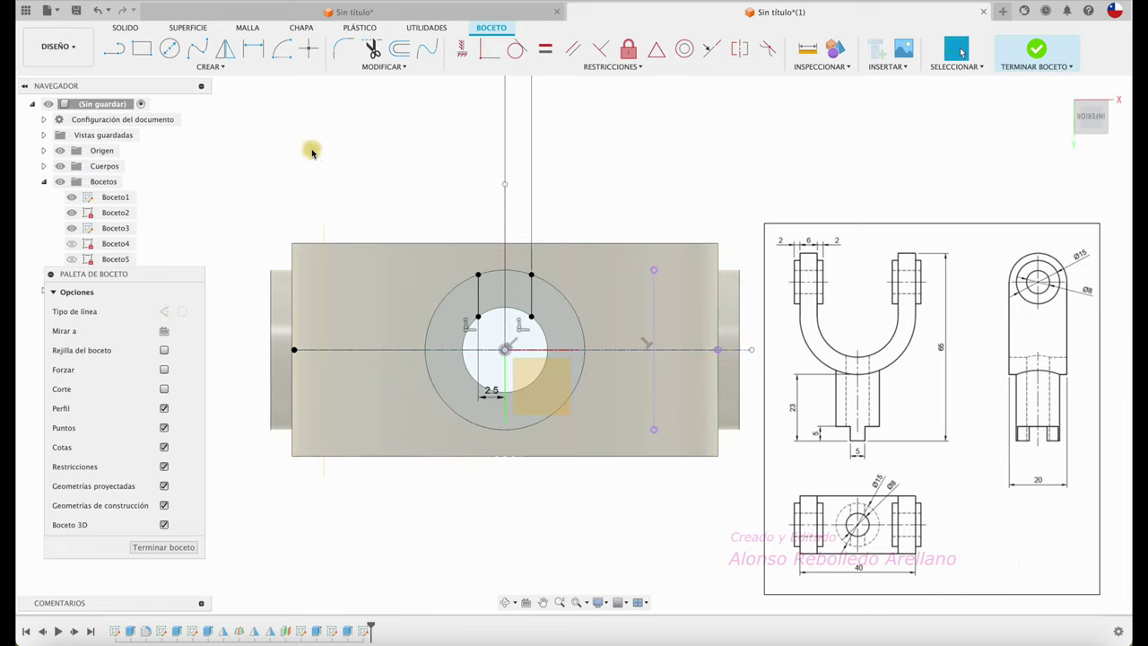
Mirror the six slot lines across the horizontal centreline.
{"action": "left_click", "coordinate": [225, 50]}
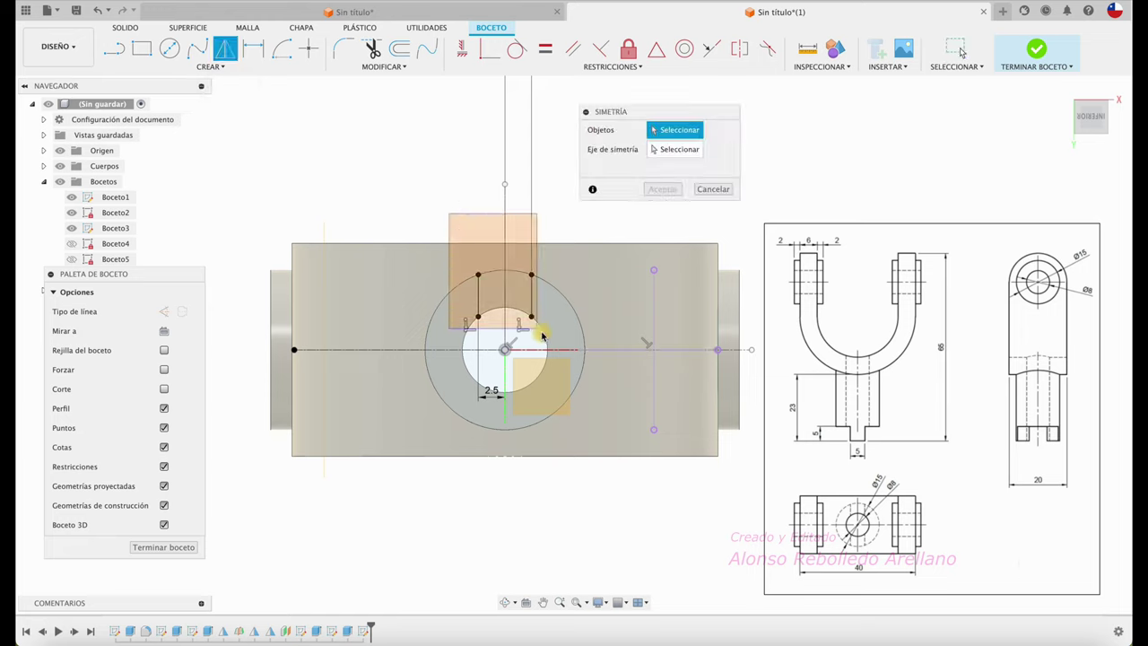
{"action": "left_click_drag", "start_coordinate": [449, 213], "coordinate": [560, 337]}
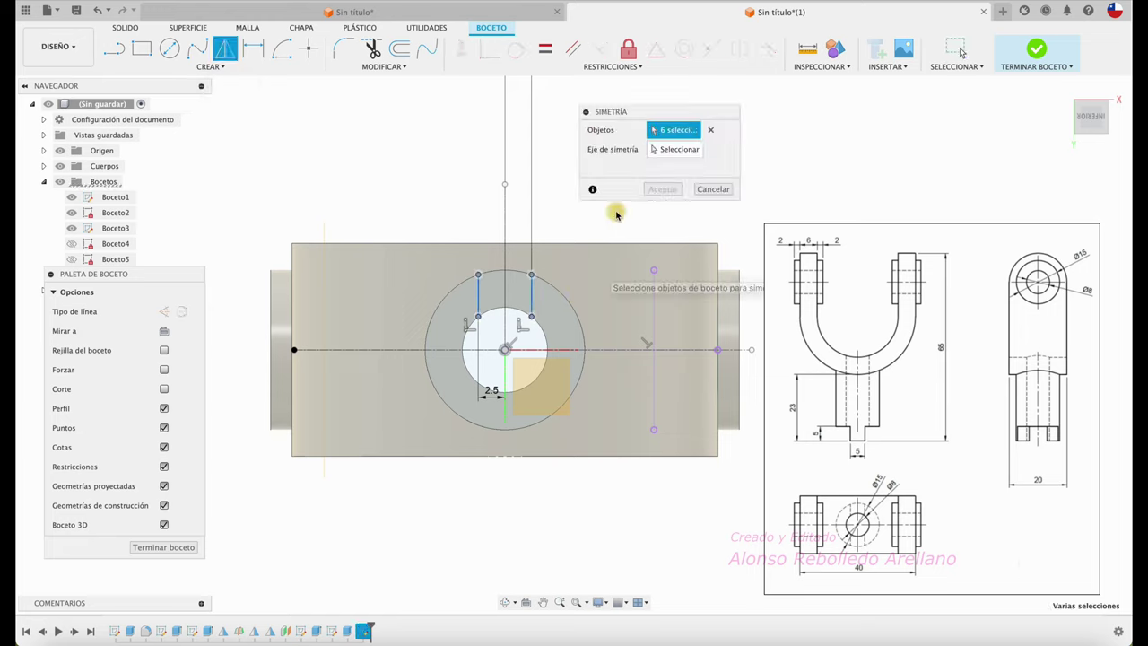
{"action": "left_click", "coordinate": [670, 151]}
{"action": "left_click", "coordinate": [671, 153]}
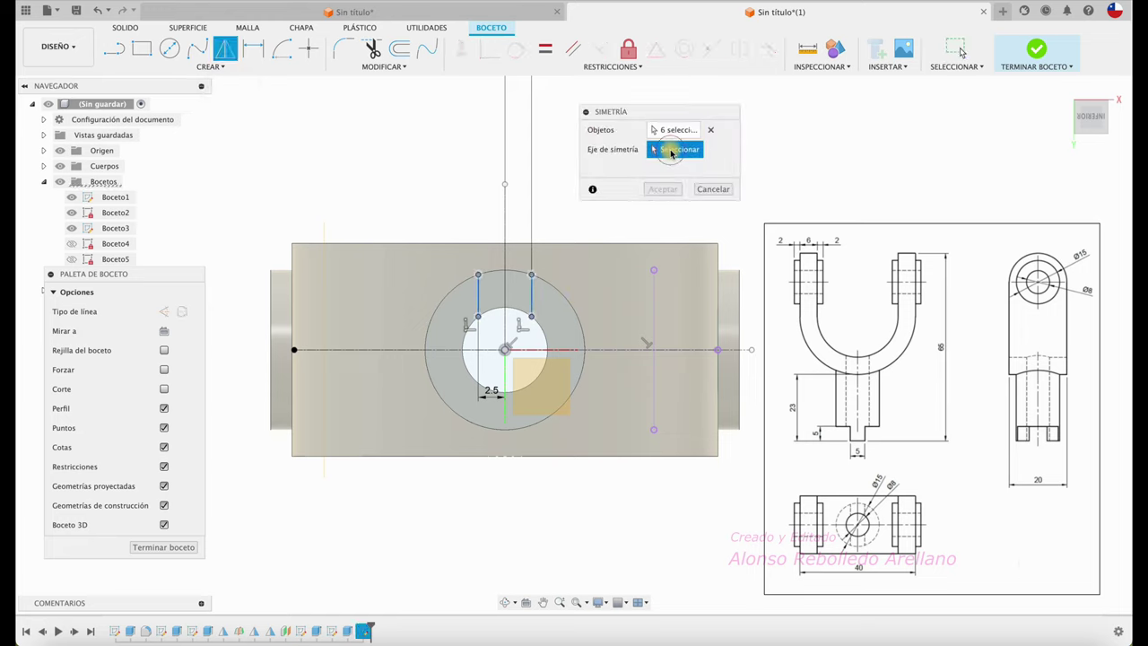
{"action": "left_click", "coordinate": [629, 351]}
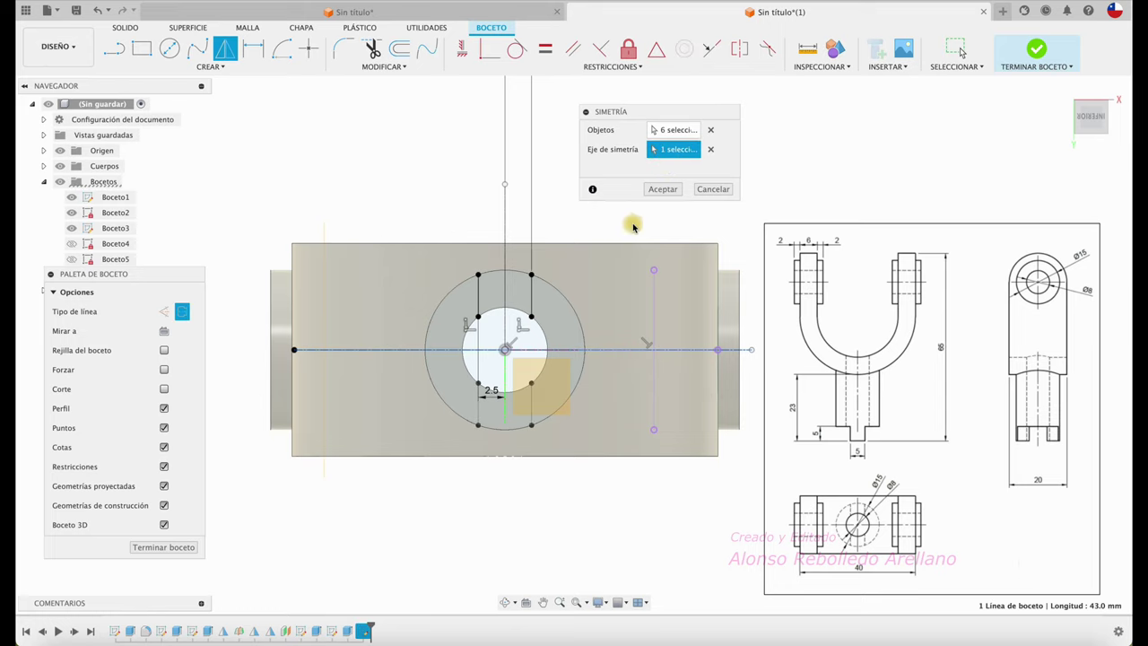
{"action": "left_click", "coordinate": [663, 189]}
{"action": "mouse_move", "coordinate": [663, 189]}
{"action": "middle_mouse_down", "text": "shift"}
{"action": "mouse_move", "coordinate": [615, 216]}
{"action": "mouse_move", "coordinate": [641, 179]}
{"action": "mouse_move", "coordinate": [566, 142]}
{"action": "middle_mouse_up", "text": "shift"}
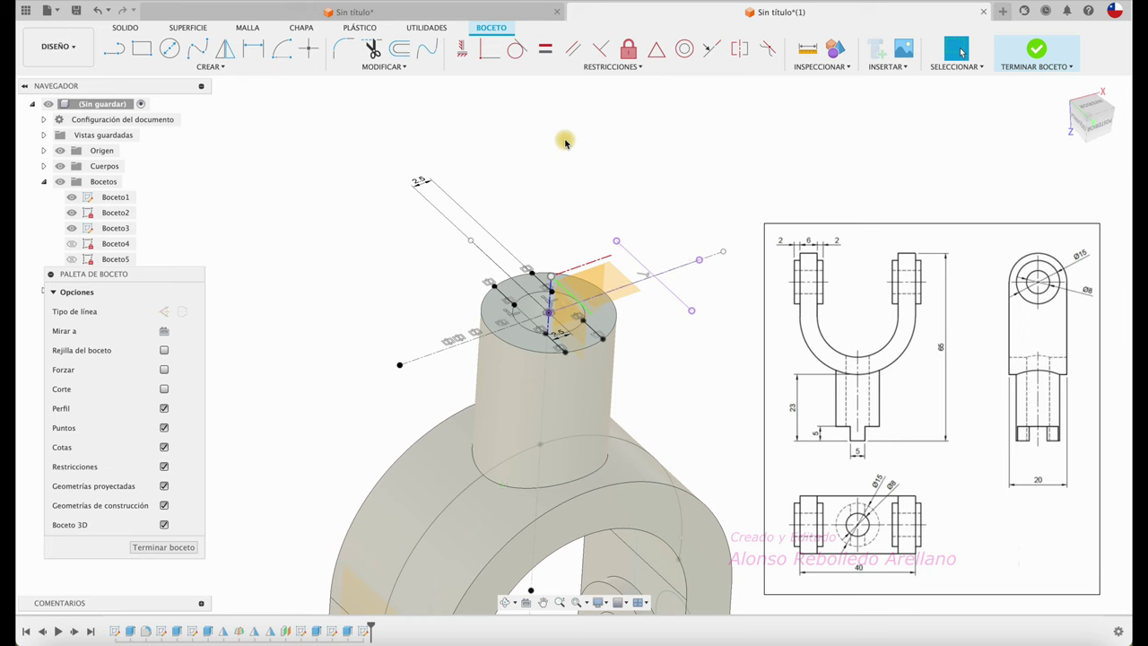
Extrude the three slot-end profiles 5 mm, joined to the bracket body.
{"action": "key", "text": "e"}
{"action": "left_click", "coordinate": [510, 285]}
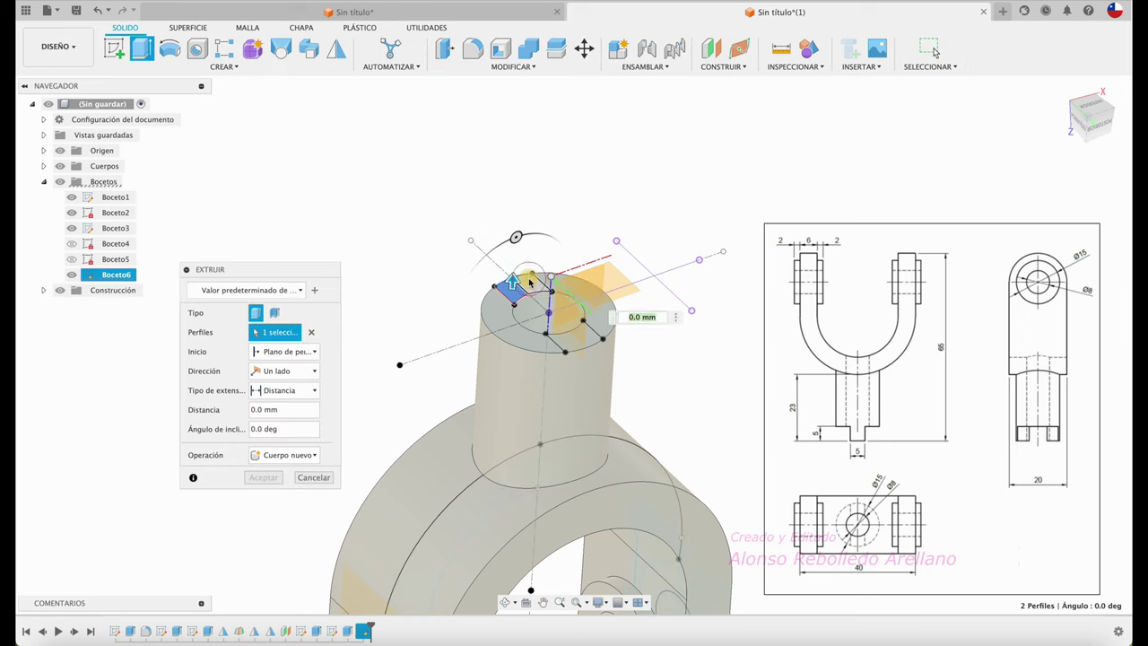
{"action": "left_click", "coordinate": [536, 283]}
{"action": "left_click", "coordinate": [563, 339]}
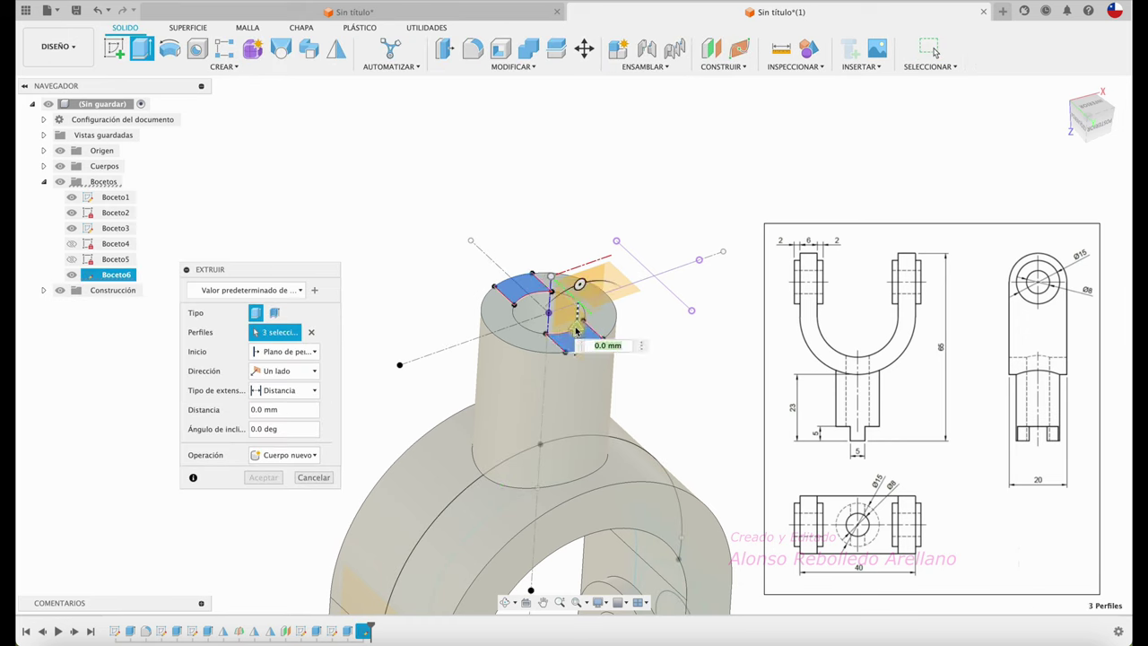
{"action": "left_click_drag", "start_coordinate": [577, 332], "coordinate": [584, 290]}
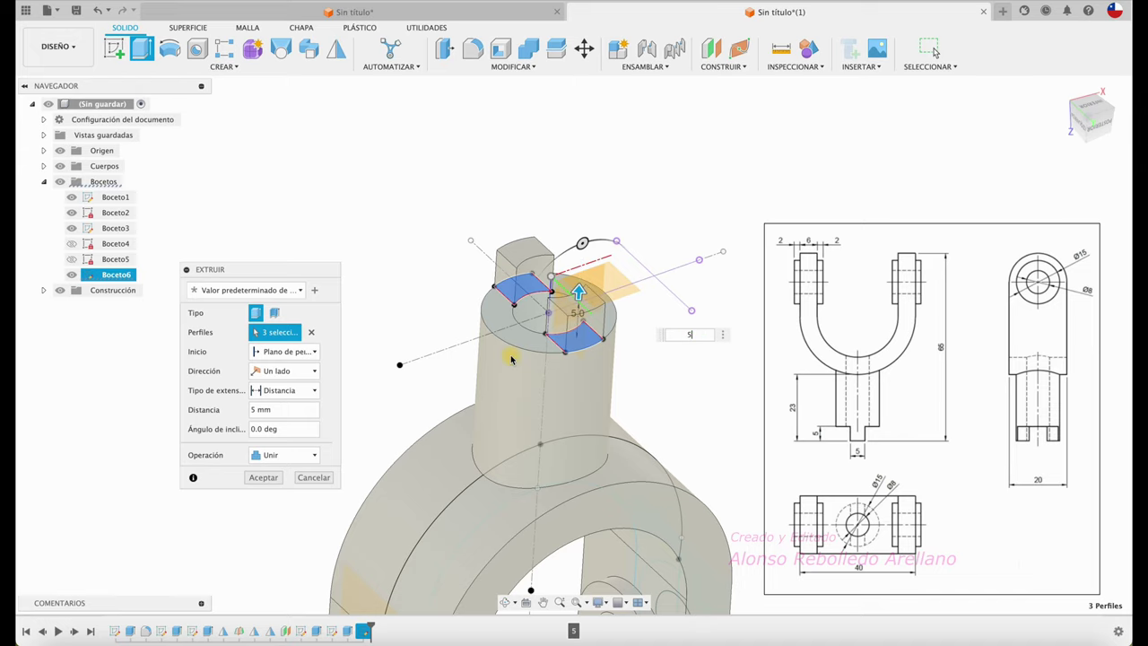
{"action": "left_click", "coordinate": [264, 481]}
{"action": "middle_click_drag", "start_coordinate": [469, 277], "coordinate": [202, 249], "text": "shift"}
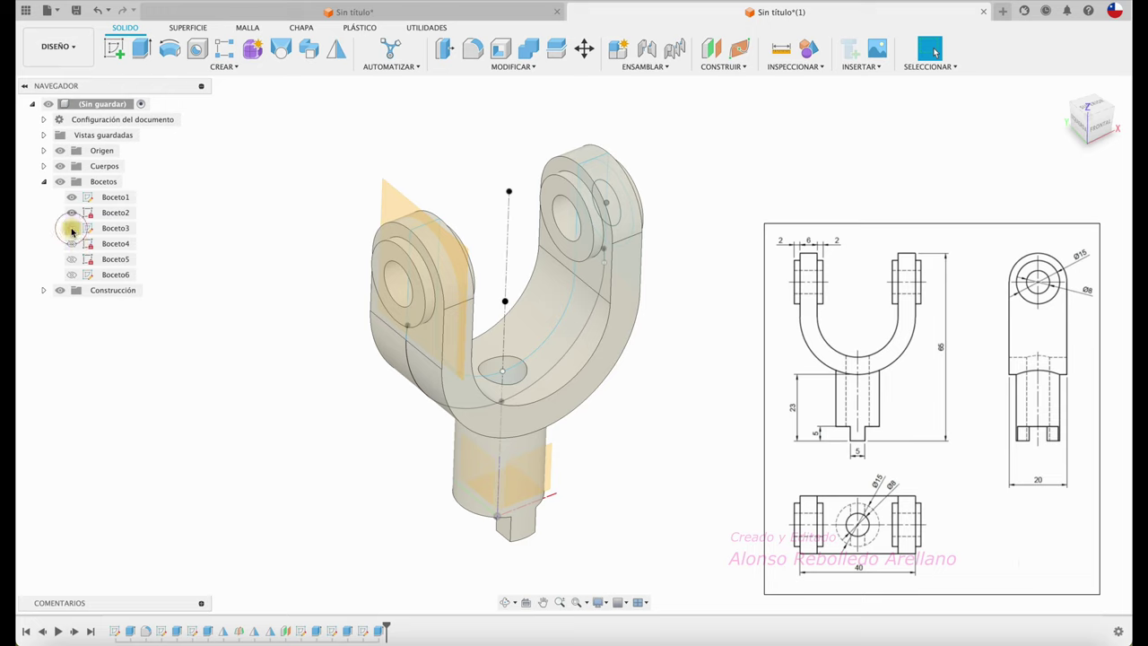
Hide the two sketches and collapse the sketch list in the browser.
{"action": "left_click", "coordinate": [72, 212]}
{"action": "left_click", "coordinate": [72, 200]}
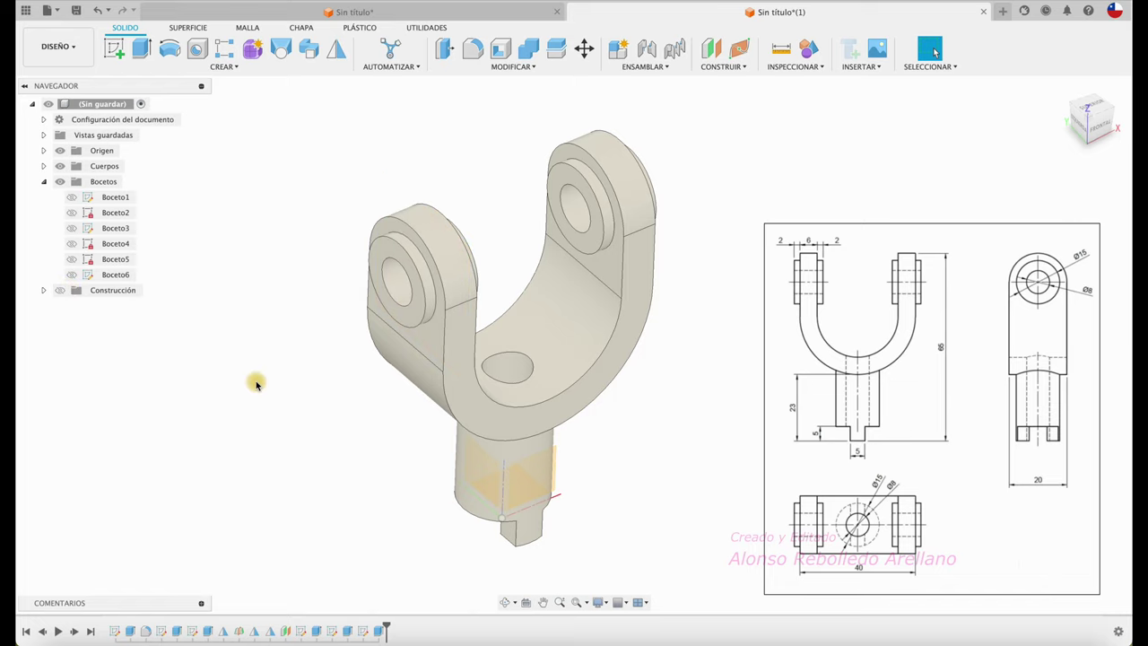
{"action": "left_click", "coordinate": [618, 153]}
{"action": "mouse_move", "coordinate": [618, 153]}
{"action": "middle_mouse_down", "text": "shift"}
{"action": "mouse_move", "coordinate": [351, 171]}
{"action": "mouse_move", "coordinate": [249, 136]}
{"action": "middle_mouse_up", "text": "shift"}
{"action": "left_click", "coordinate": [47, 184]}
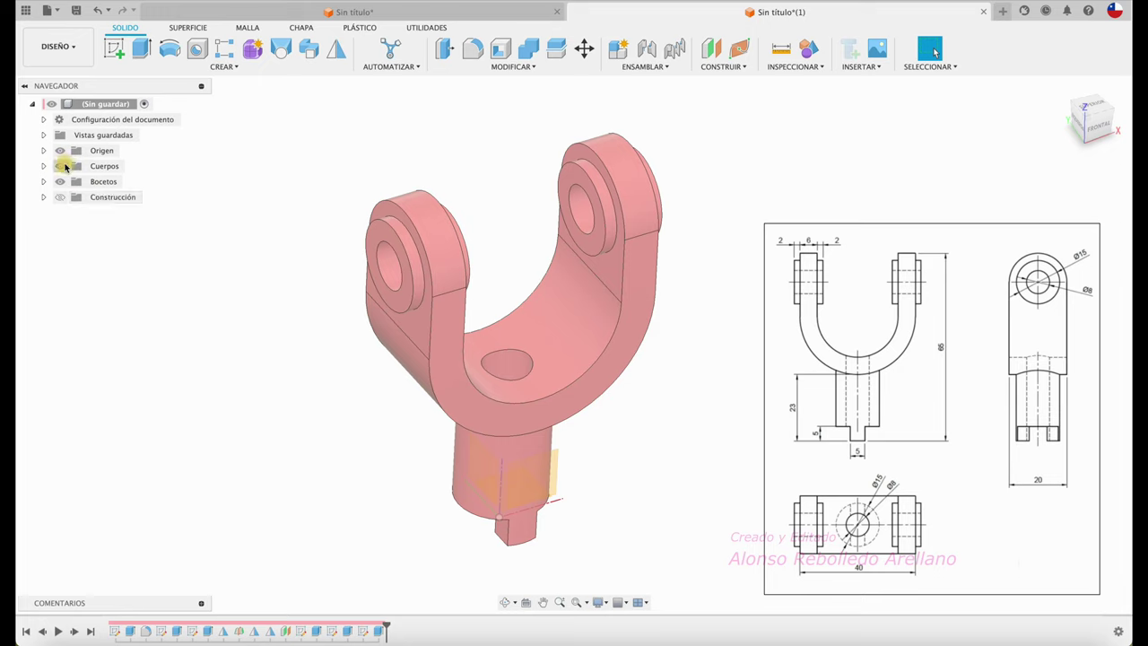
Create a component named SOPORTE EN U from body Cuerpo1 and drag it away from the origin.
{"action": "left_click", "coordinate": [106, 184]}
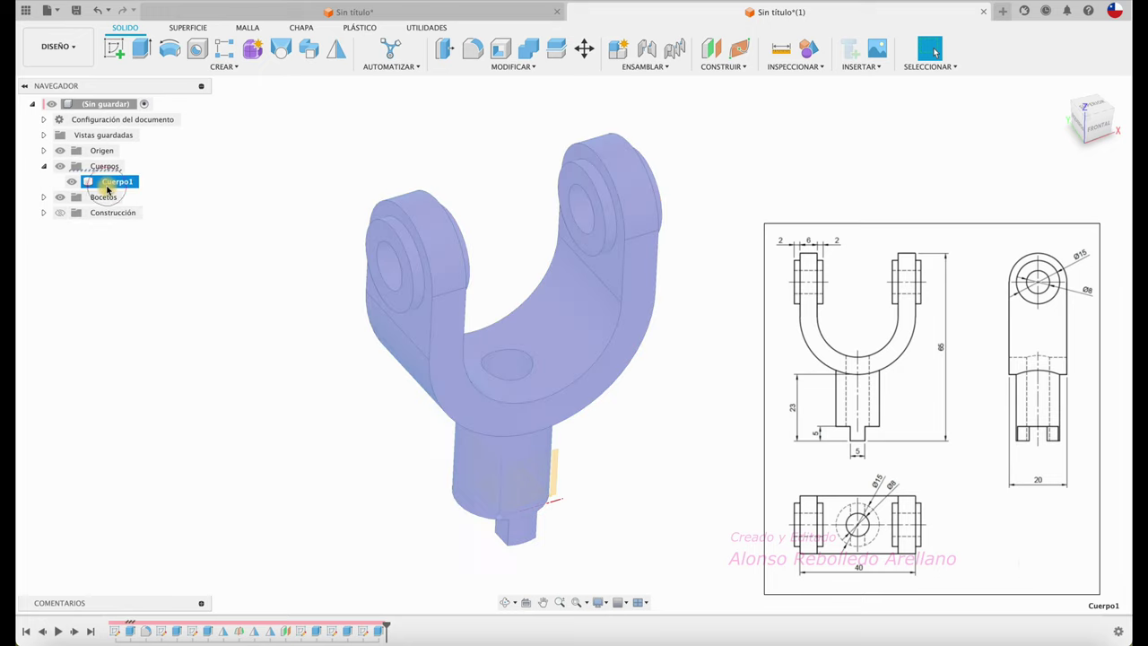
{"action": "right_click", "coordinate": [108, 189]}
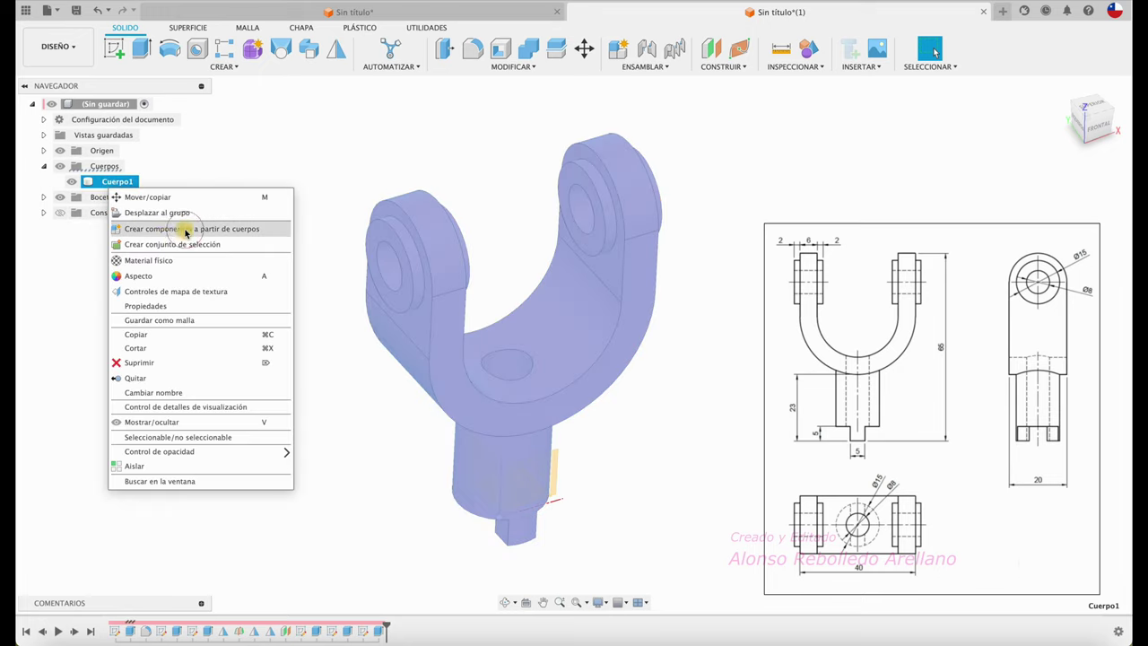
{"action": "left_click", "coordinate": [186, 230]}
{"action": "left_click", "coordinate": [143, 201]}
{"action": "type", "text": "SOPORTE EN U"}
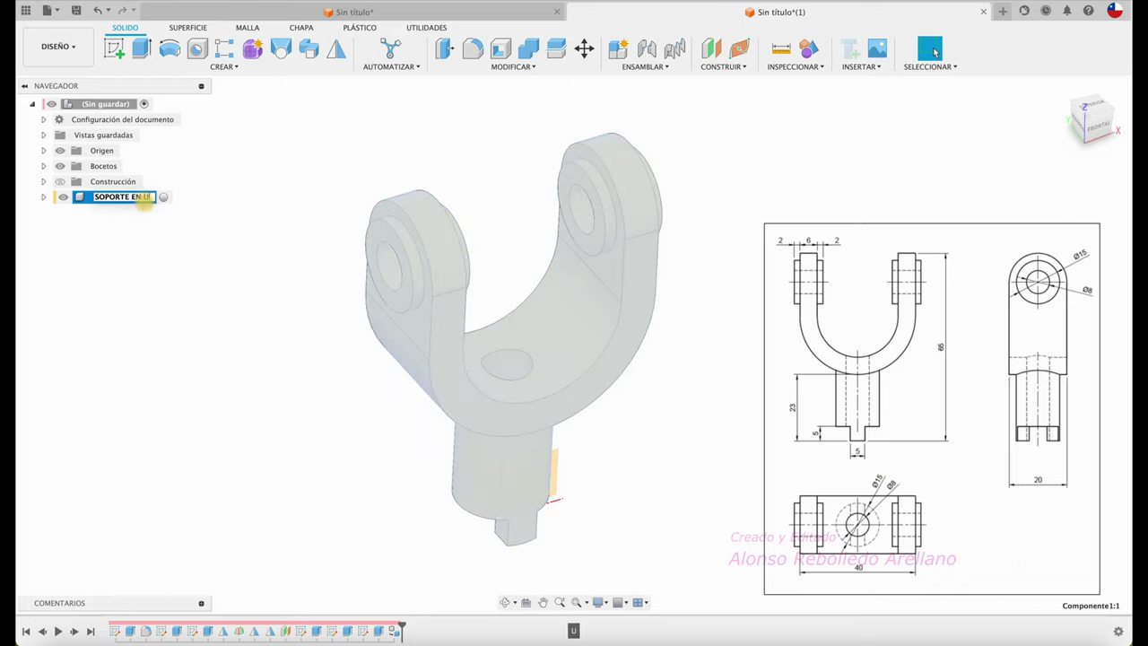
{"action": "left_click", "coordinate": [147, 204]}
{"action": "left_click", "coordinate": [205, 274]}
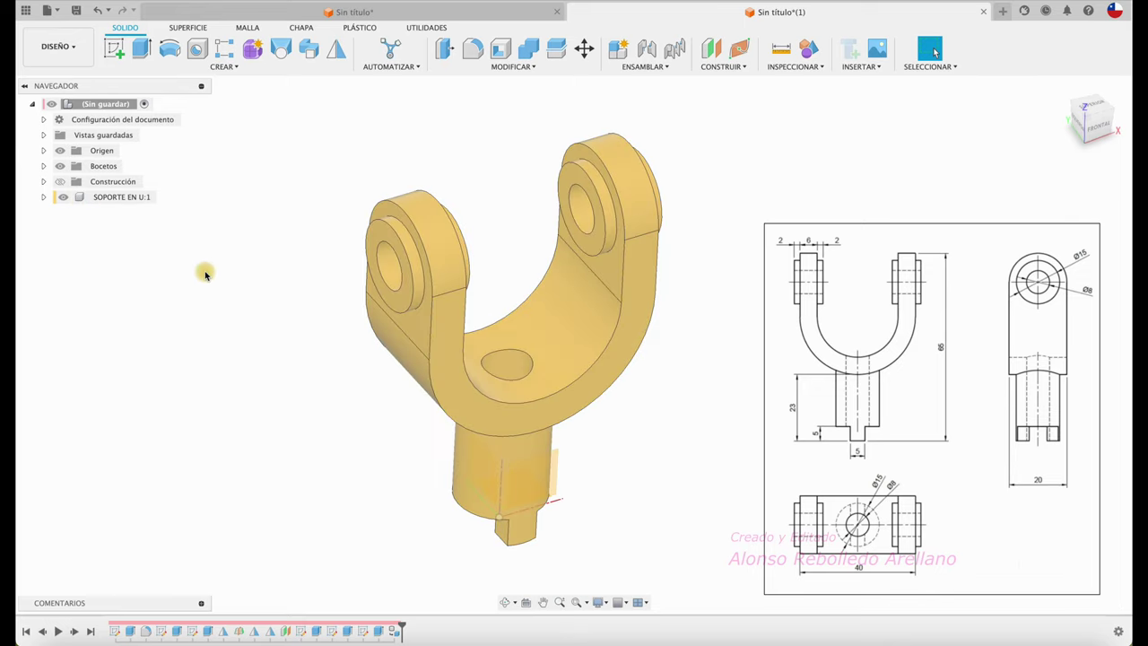
{"action": "left_click_drag", "start_coordinate": [470, 389], "coordinate": [508, 314]}
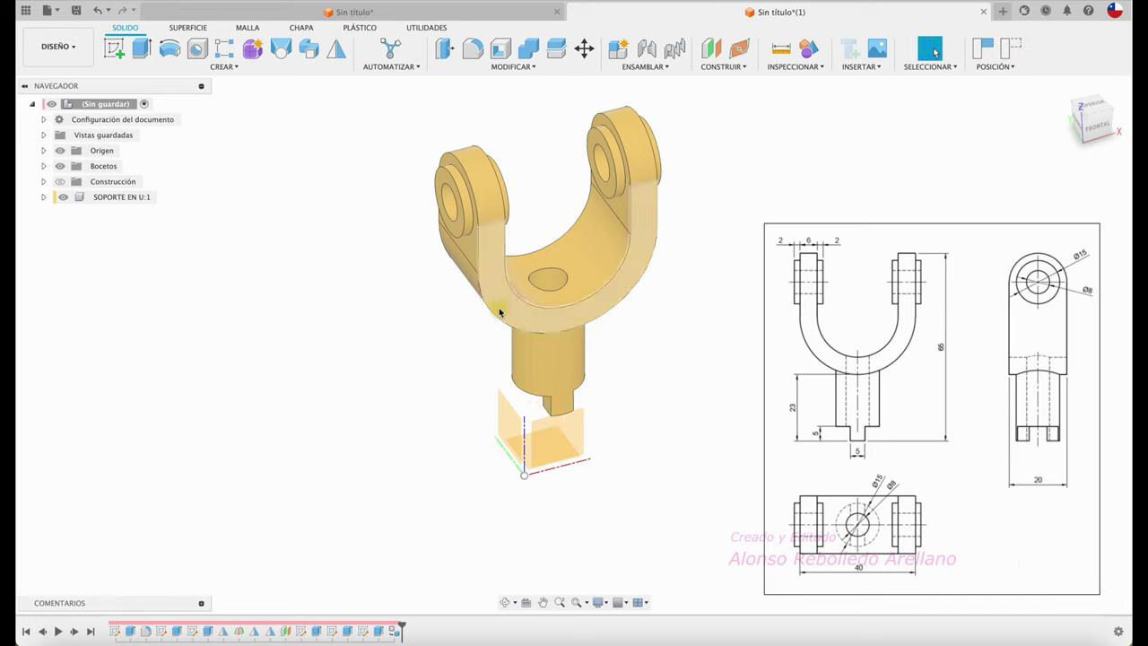
Add a joint attaching the point on the slotted shaft end to the origin.
{"action": "mouse_move", "coordinate": [508, 314]}
{"action": "middle_mouse_down", "text": "shift"}
{"action": "mouse_move", "coordinate": [535, 362]}
{"action": "mouse_move", "coordinate": [615, 353]}
{"action": "middle_mouse_up", "text": "shift"}
{"action": "scroll", "coordinate": [615, 354], "scroll_direction": "up", "scroll_amount": 5}
{"action": "mouse_move", "coordinate": [529, 451]}
{"action": "middle_mouse_down", "text": "shift"}
{"action": "mouse_move", "coordinate": [418, 476]}
{"action": "mouse_move", "coordinate": [601, 346]}
{"action": "mouse_move", "coordinate": [645, 205]}
{"action": "middle_mouse_up", "text": "shift"}
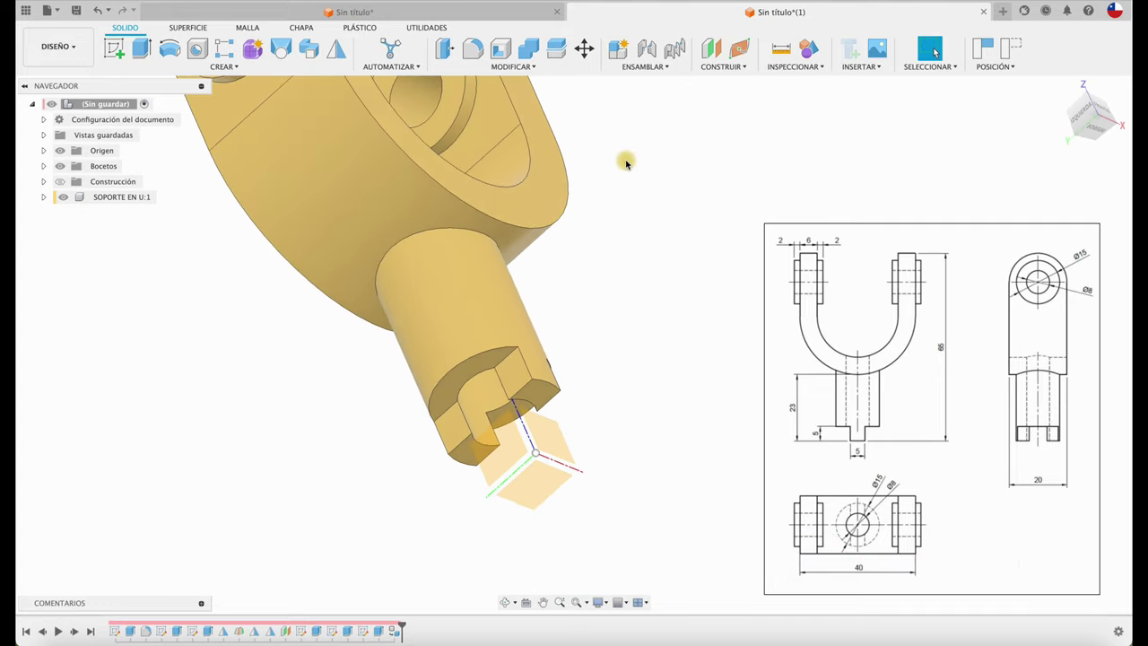
{"action": "key", "text": "j"}
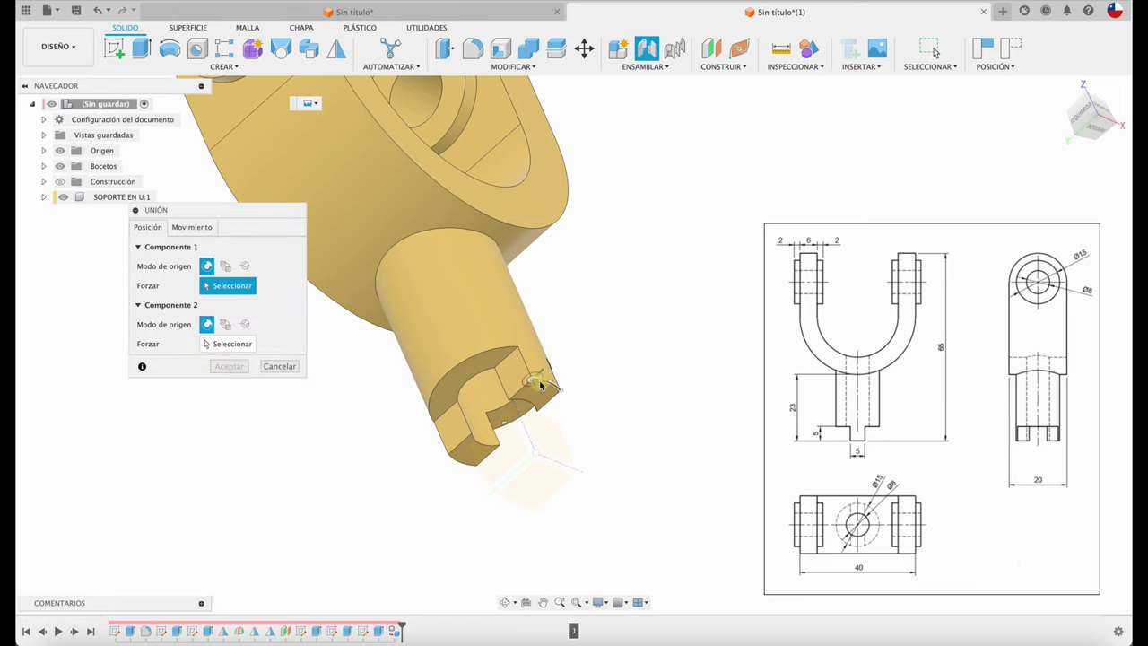
{"action": "scroll", "coordinate": [529, 406], "scroll_direction": "up", "scroll_amount": 2}
{"action": "scroll", "coordinate": [527, 390], "scroll_direction": "up", "scroll_amount": 2}
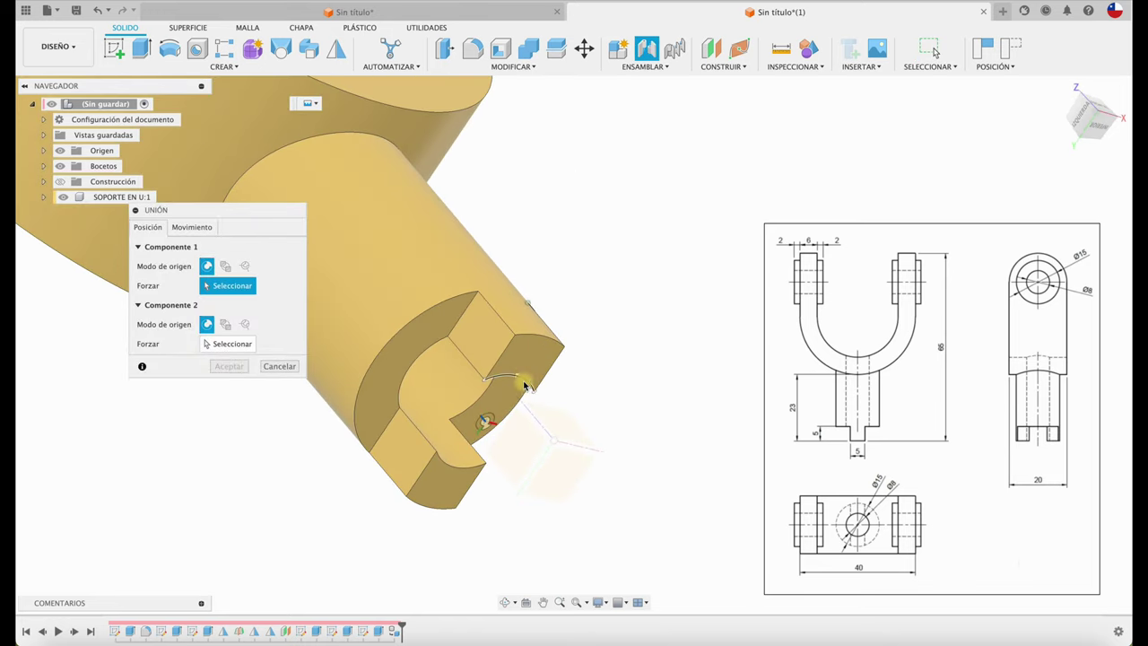
{"action": "left_click", "coordinate": [527, 380]}
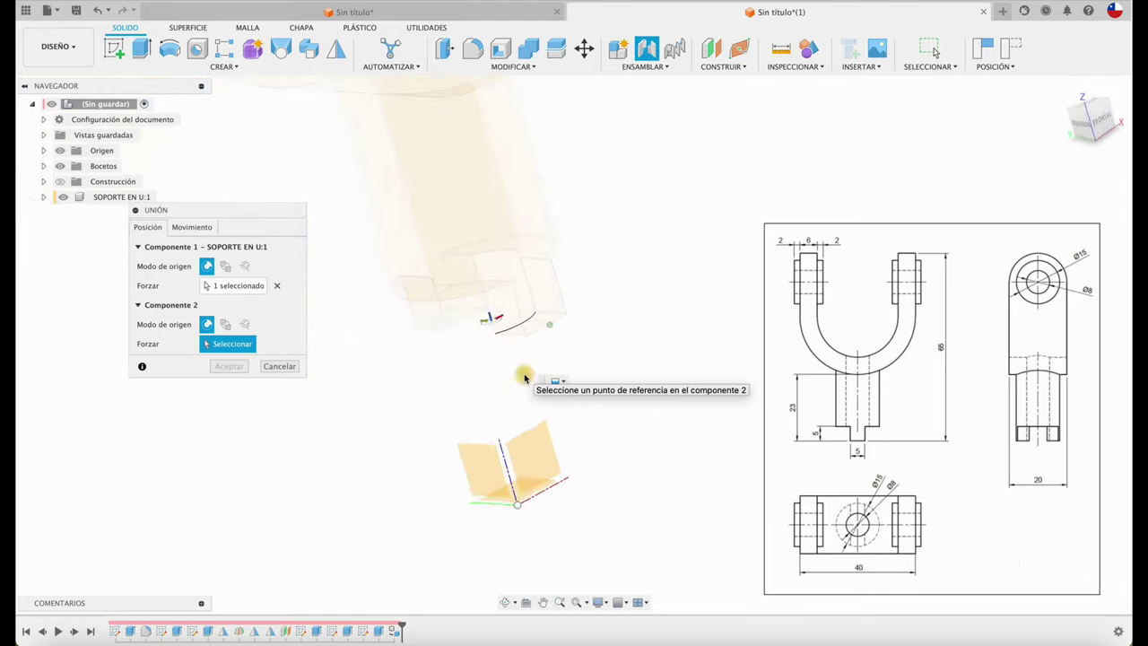
{"action": "left_click", "coordinate": [522, 500]}
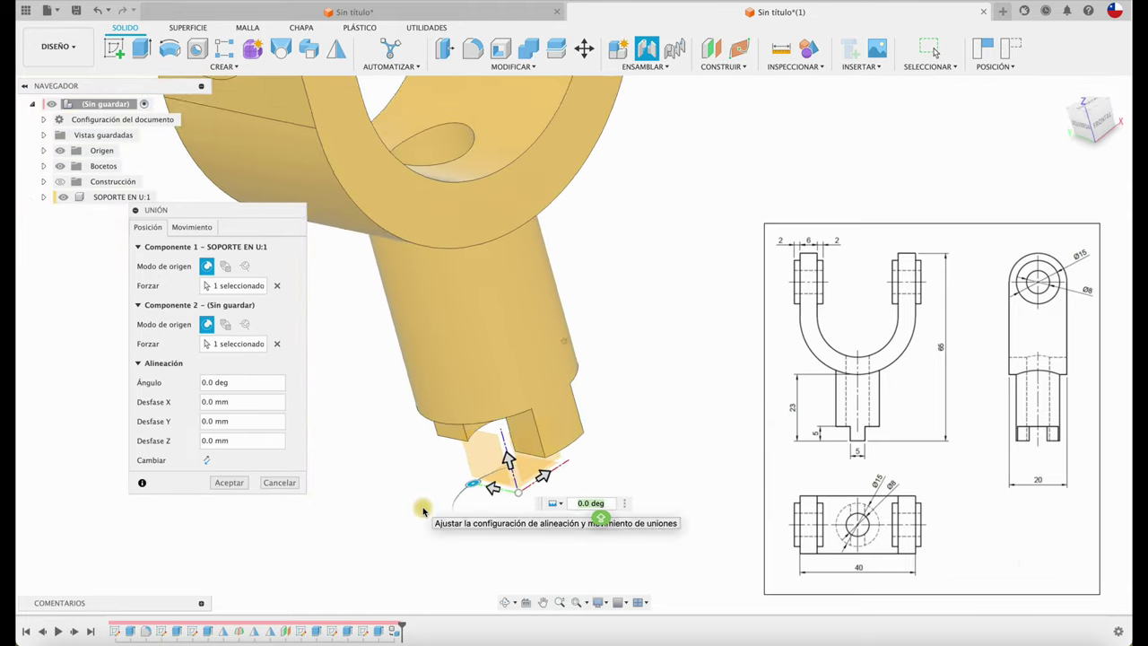
{"action": "left_click", "coordinate": [230, 483]}
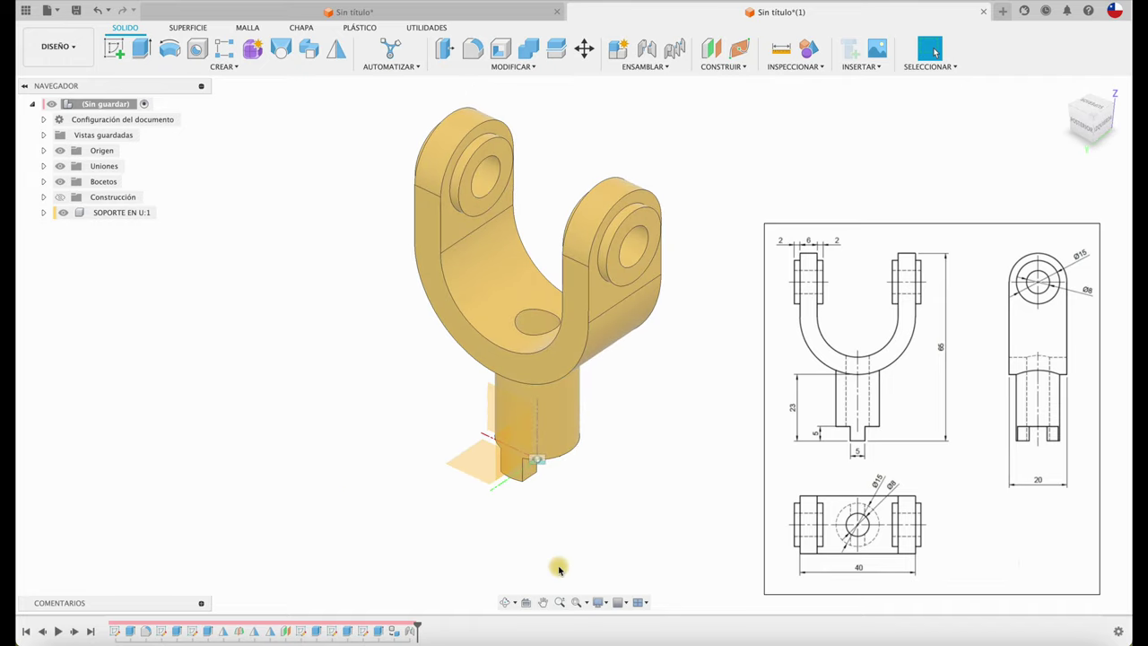
Switch the camera to Perspective and review the grid settings.
{"action": "left_click", "coordinate": [601, 603]}
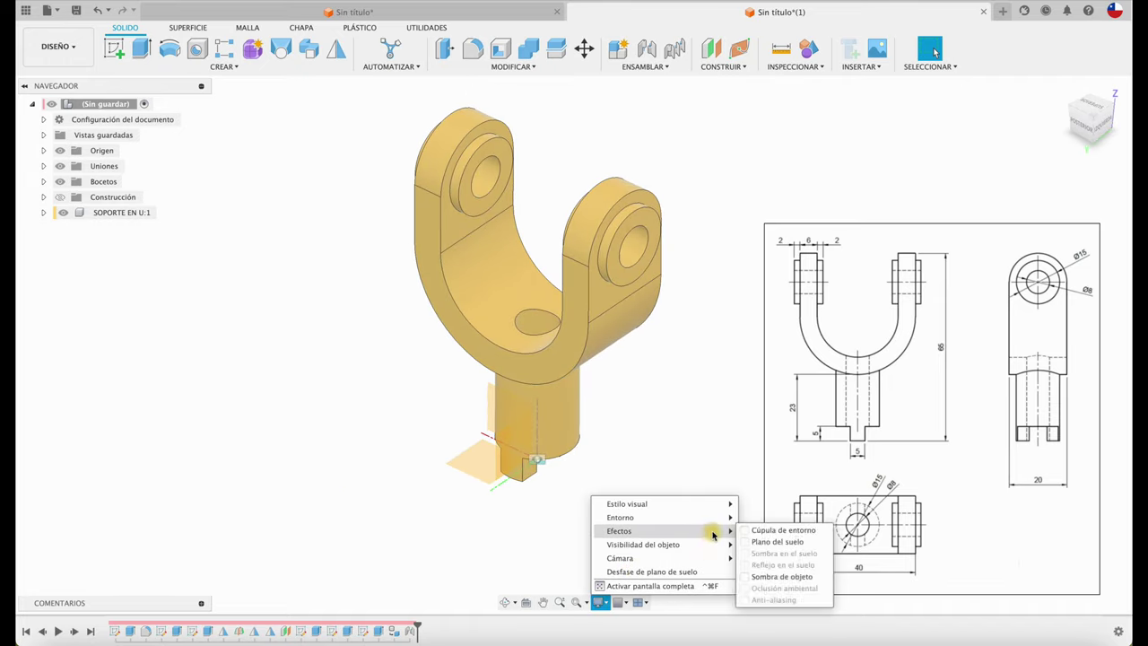
{"action": "mouse_move", "coordinate": [619, 558]}
{"action": "left_click", "coordinate": [762, 586]}
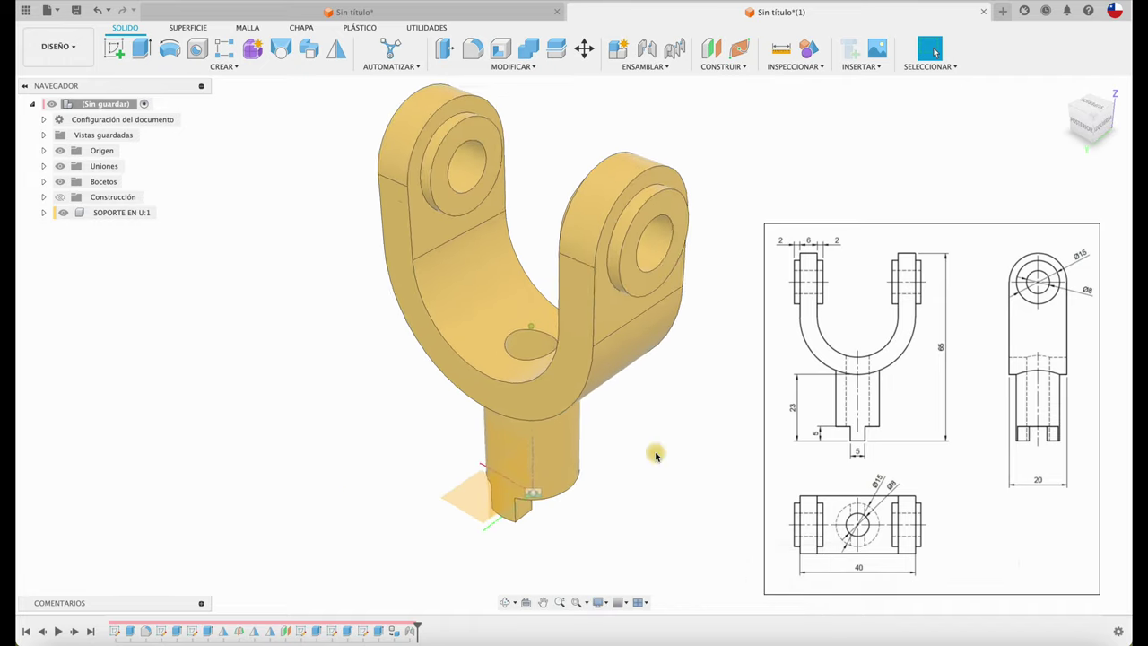
{"action": "left_click", "coordinate": [632, 604]}
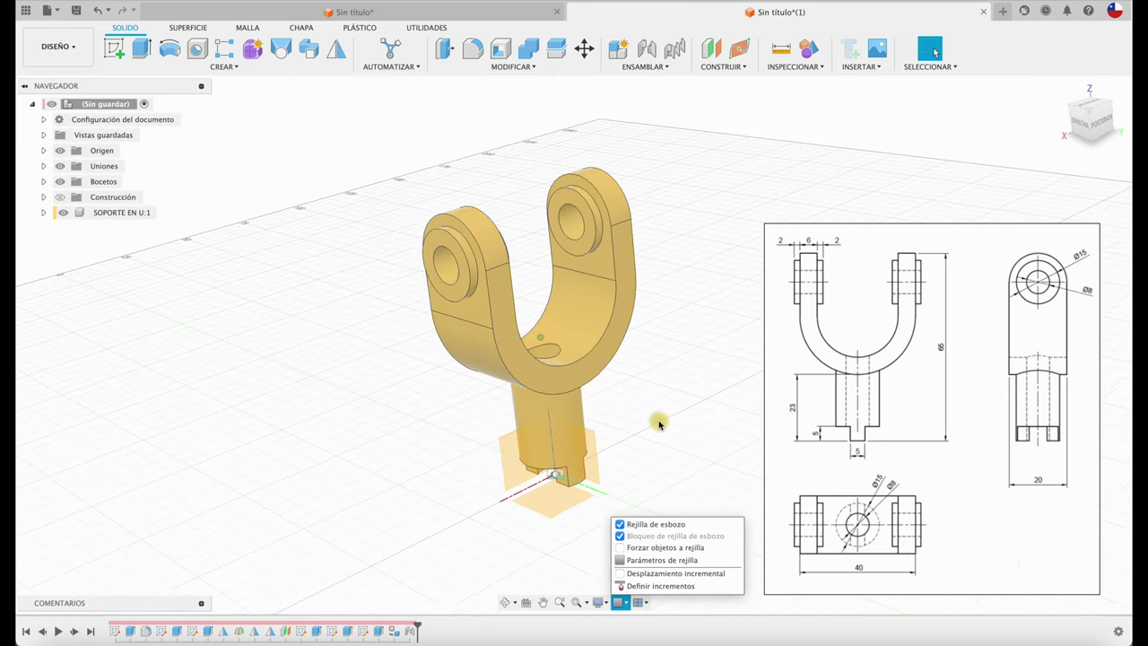
{"action": "left_click", "coordinate": [658, 420]}
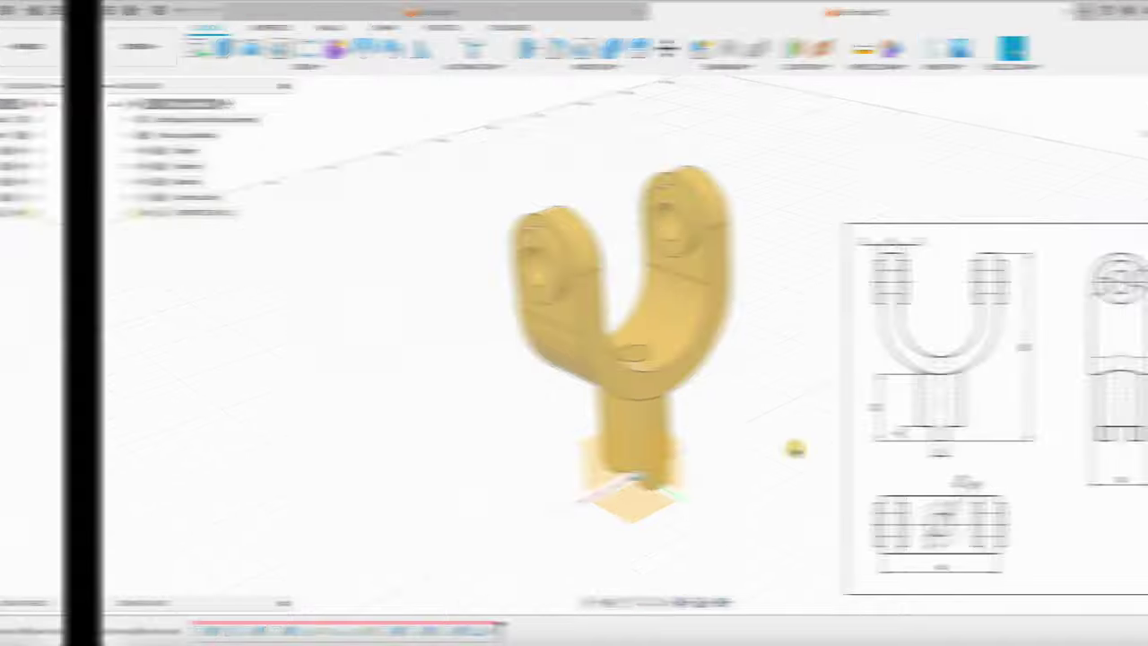